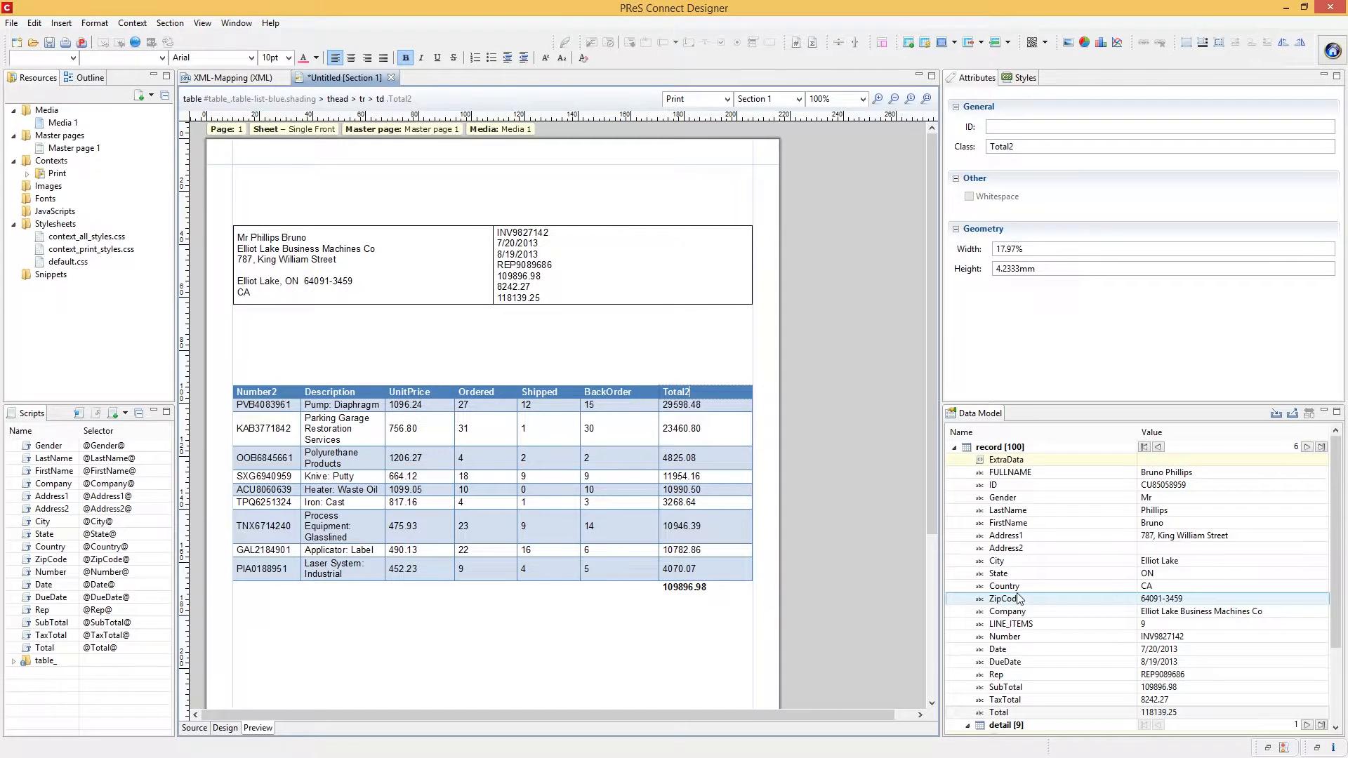
Start a new job creation preset with meta data included and proceed to its meta data options.
left_click(10, 23)
mouse_move(104, 245)
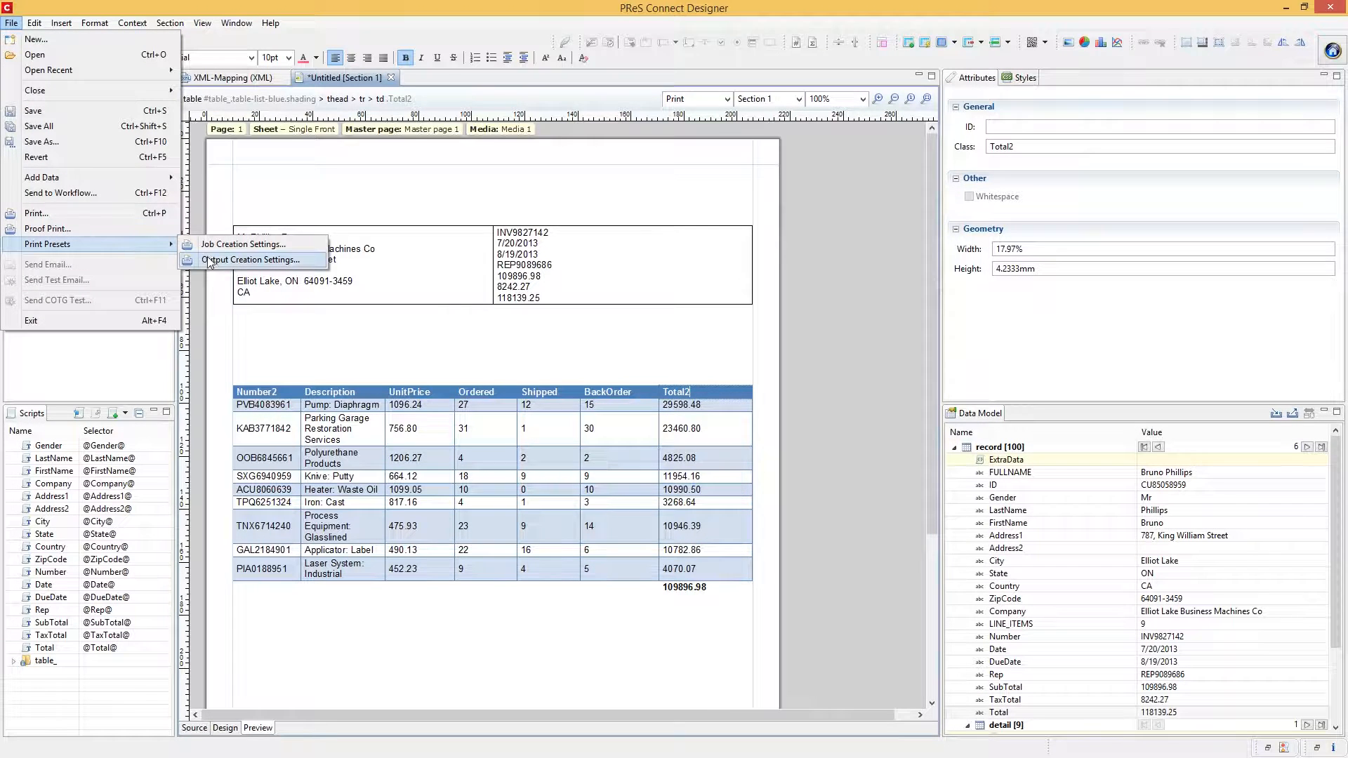
left_click(239, 260)
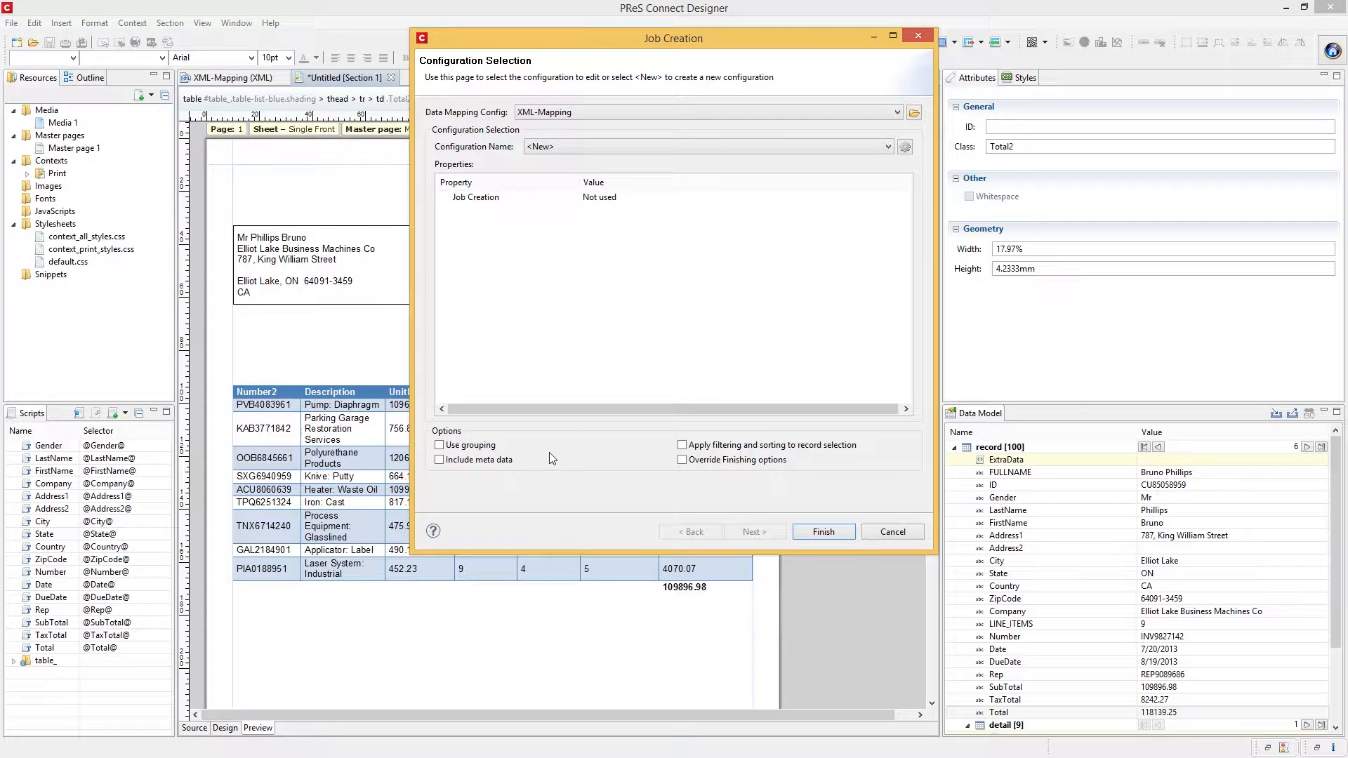
left_click(555, 151)
left_click(555, 168)
left_click(474, 462)
left_click(746, 534)
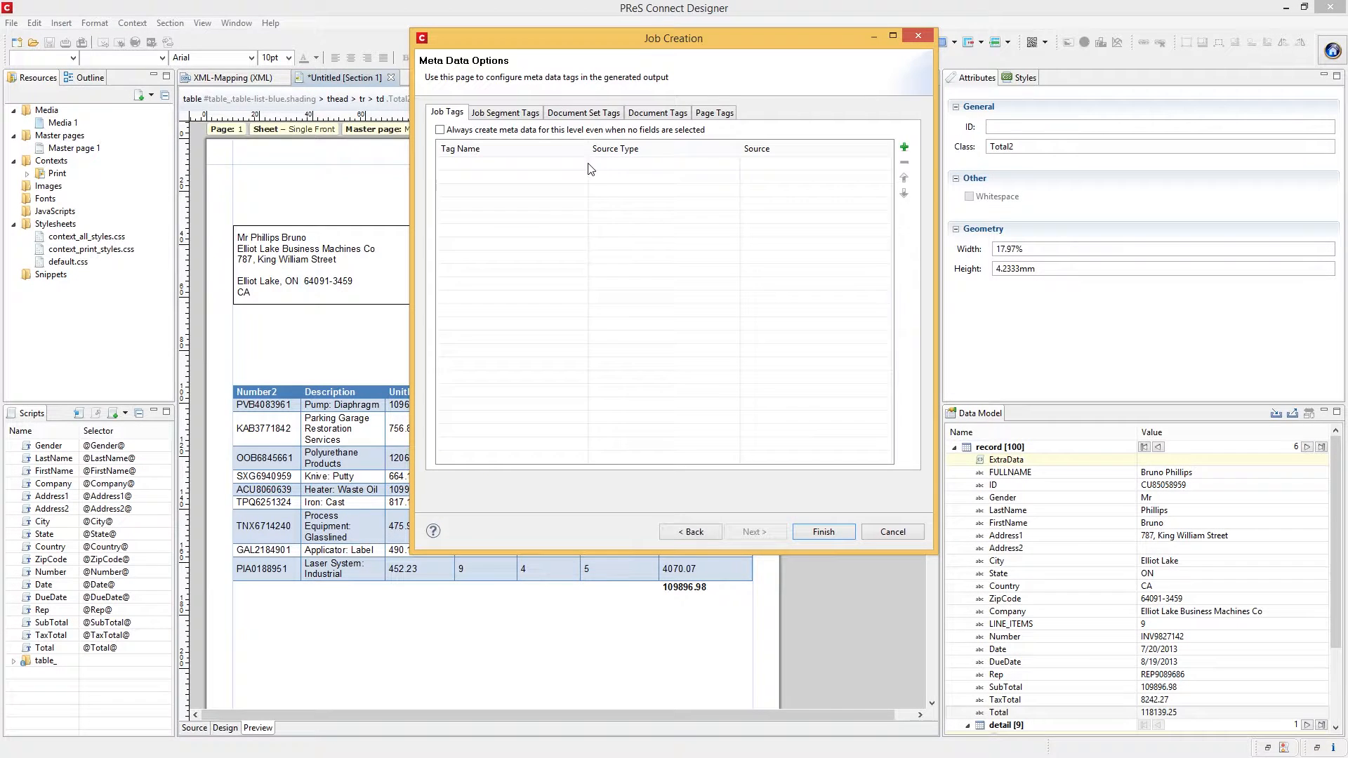
Add the ID field as document-level meta data in the job creation preset.
left_click(671, 120)
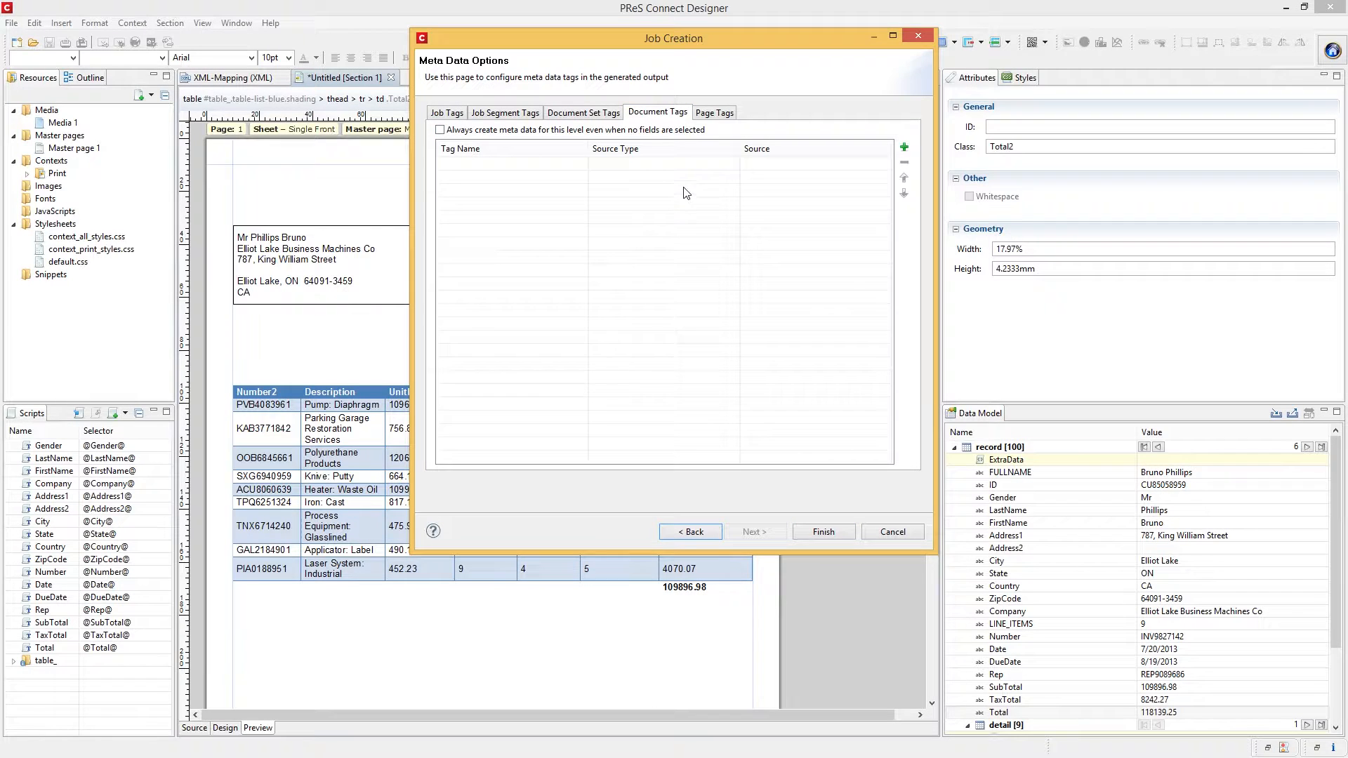
left_click(905, 146)
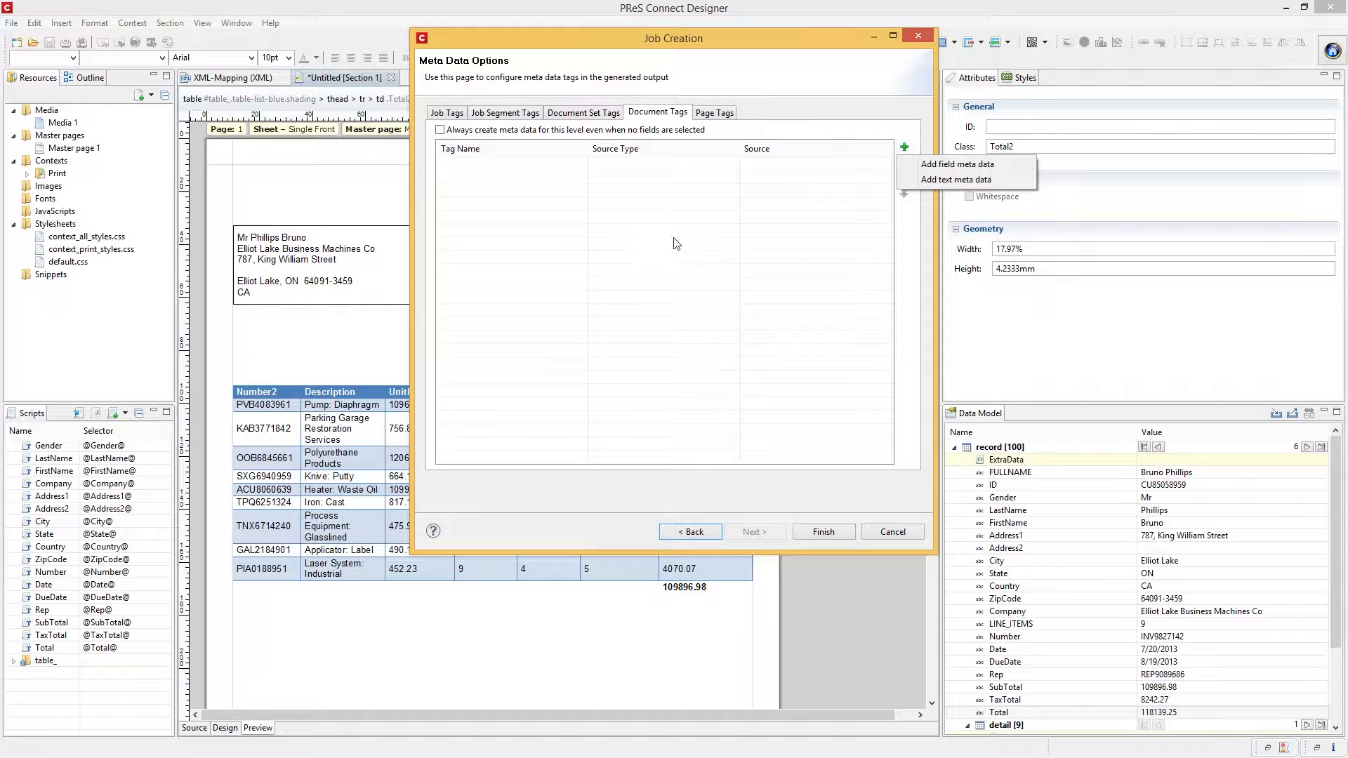
left_click(964, 169)
left_click(580, 195)
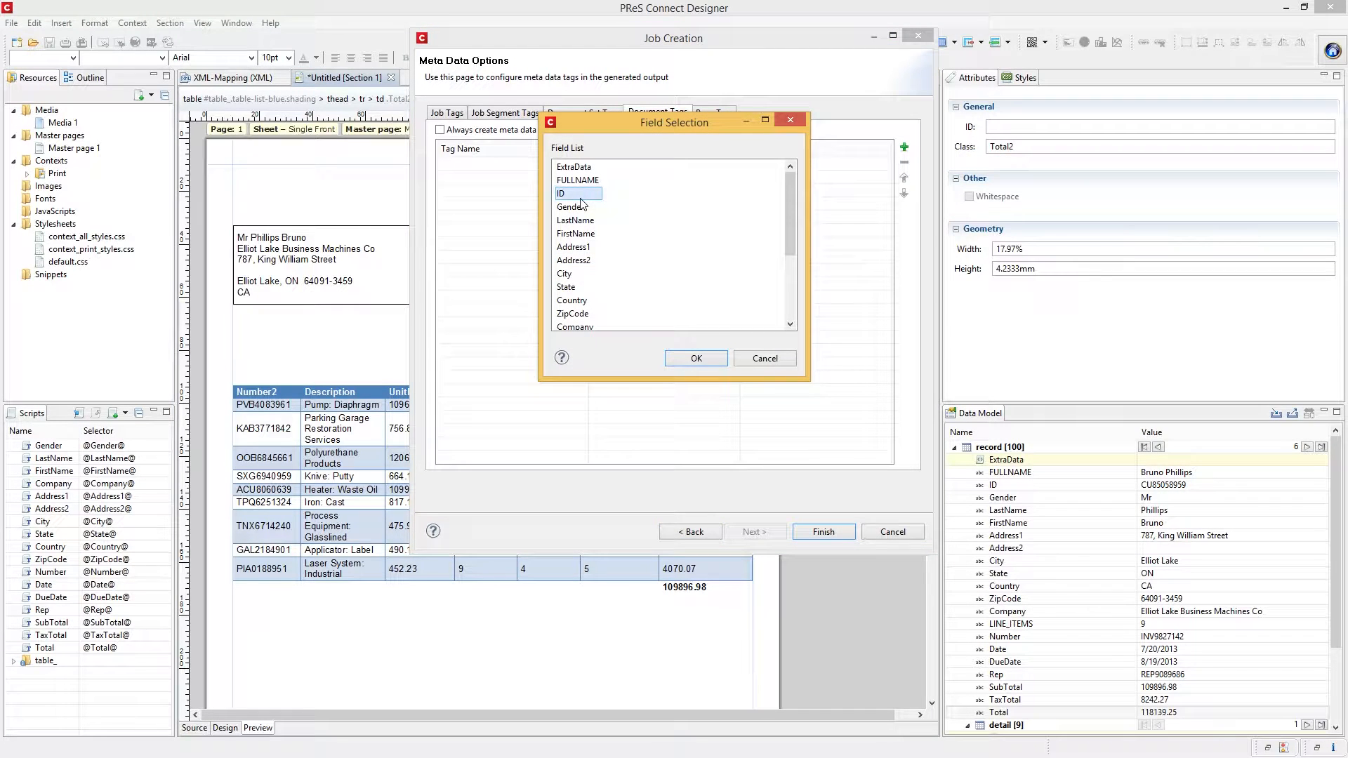
left_click(696, 358)
Add the Rep field to the document-level meta data tags.
left_click(904, 147)
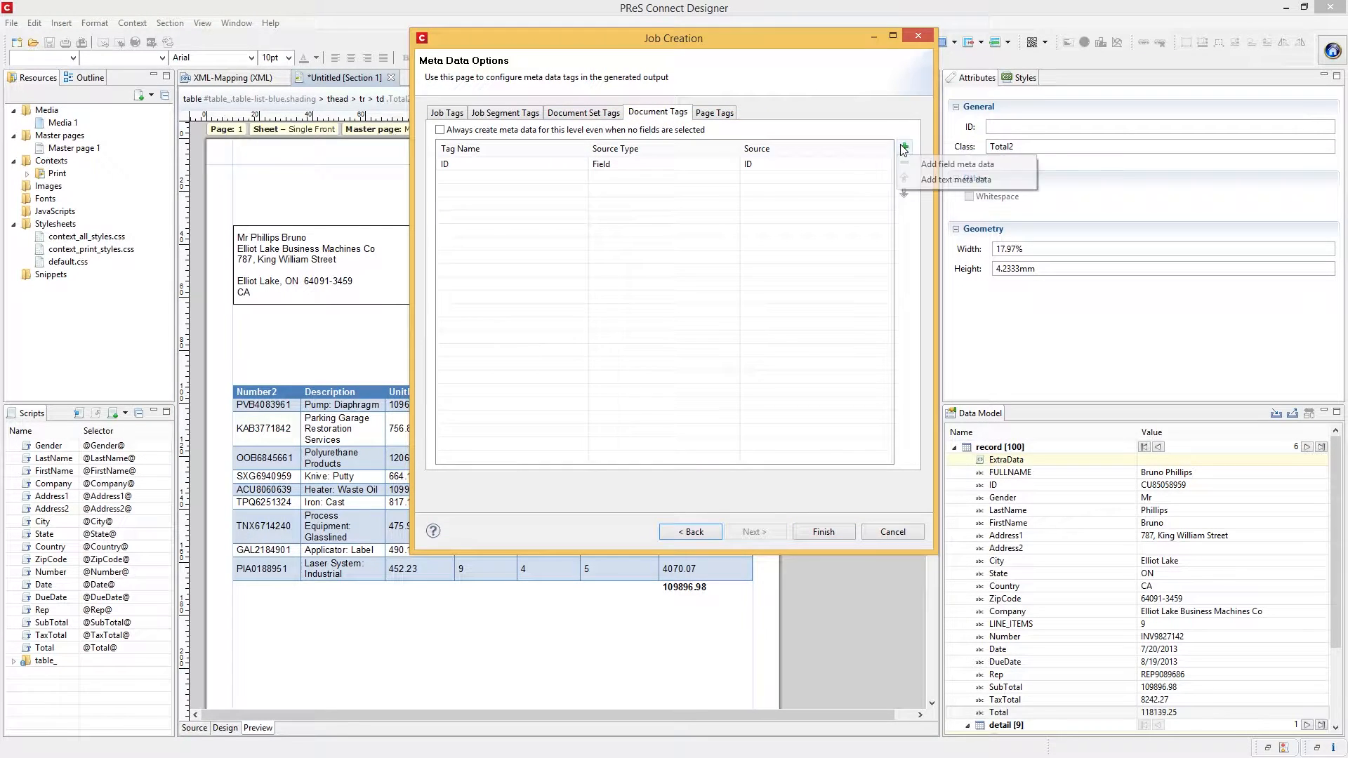
left_click(937, 167)
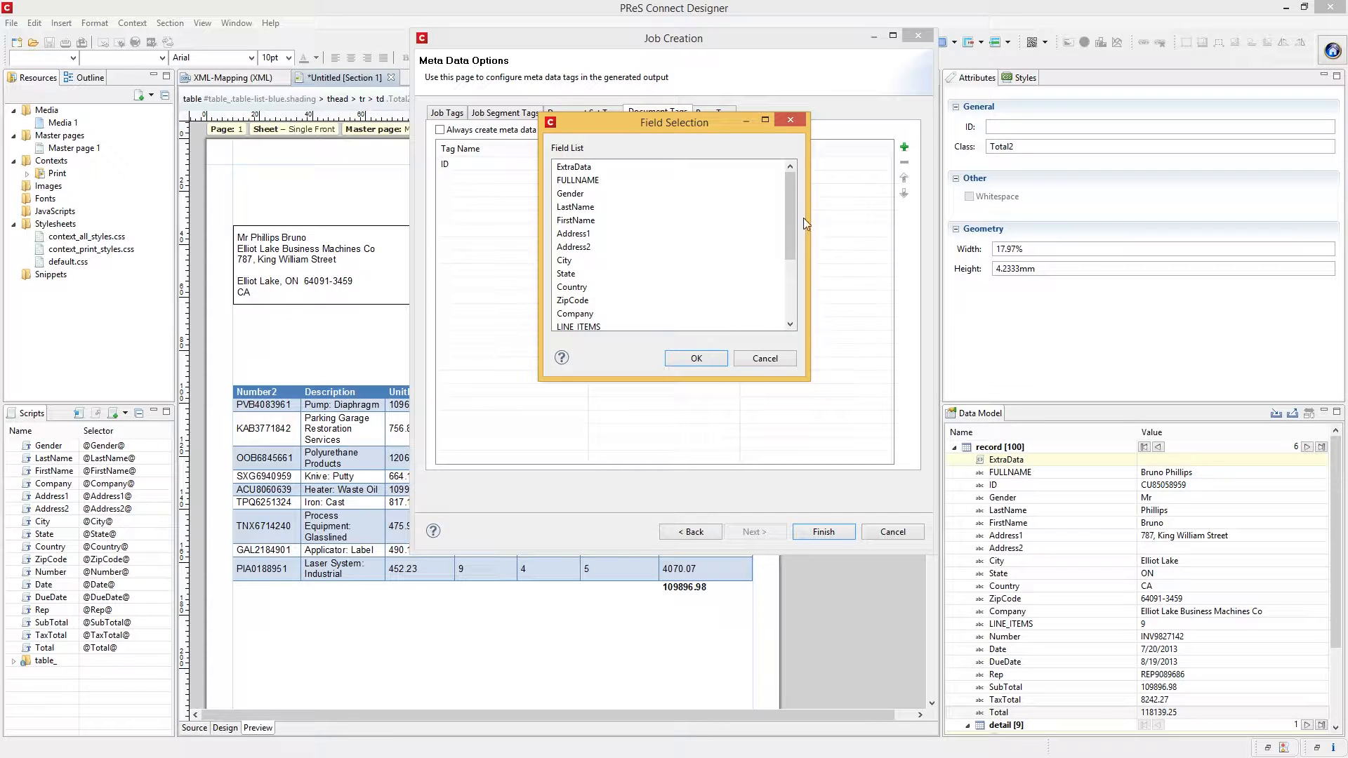
left_click_drag(790, 214, 790, 274)
left_click(574, 275)
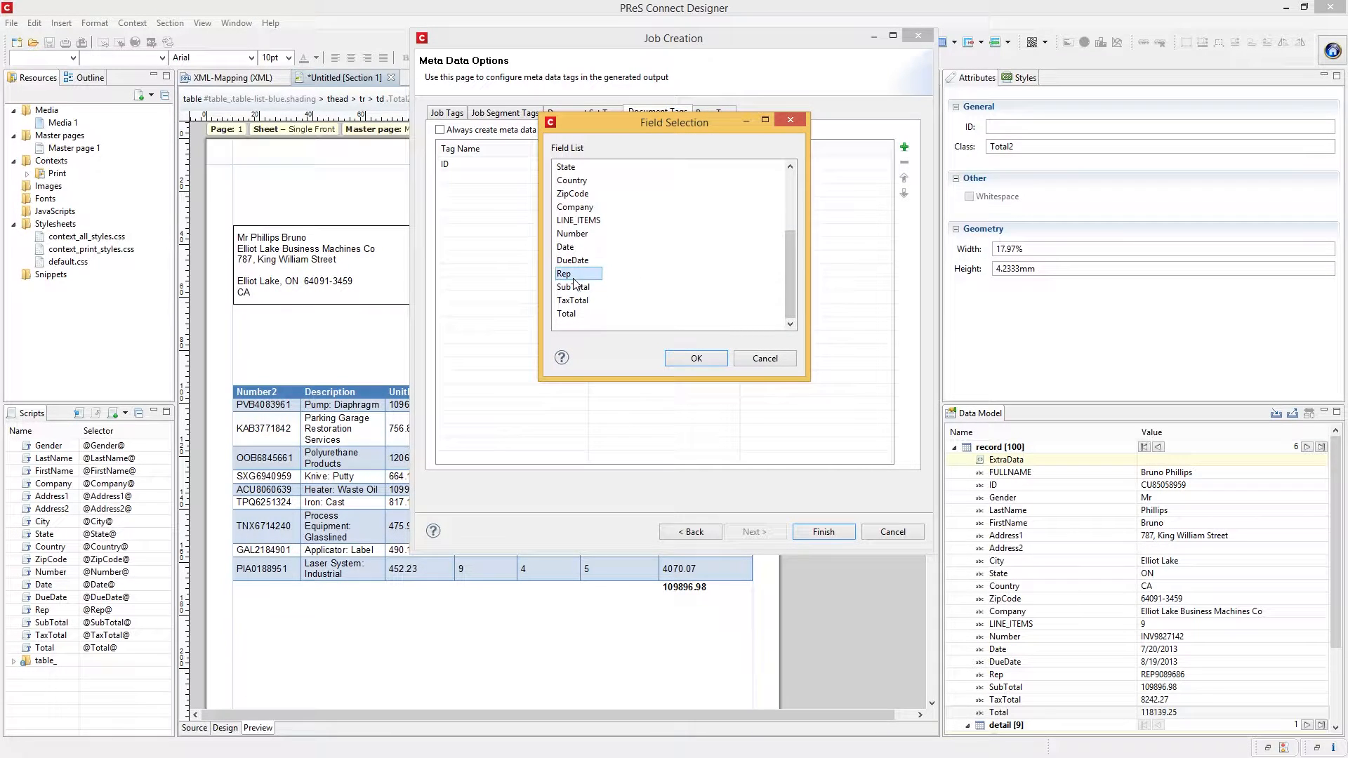
left_click(696, 360)
Add the Number field to the document-level meta data tags.
left_click(906, 148)
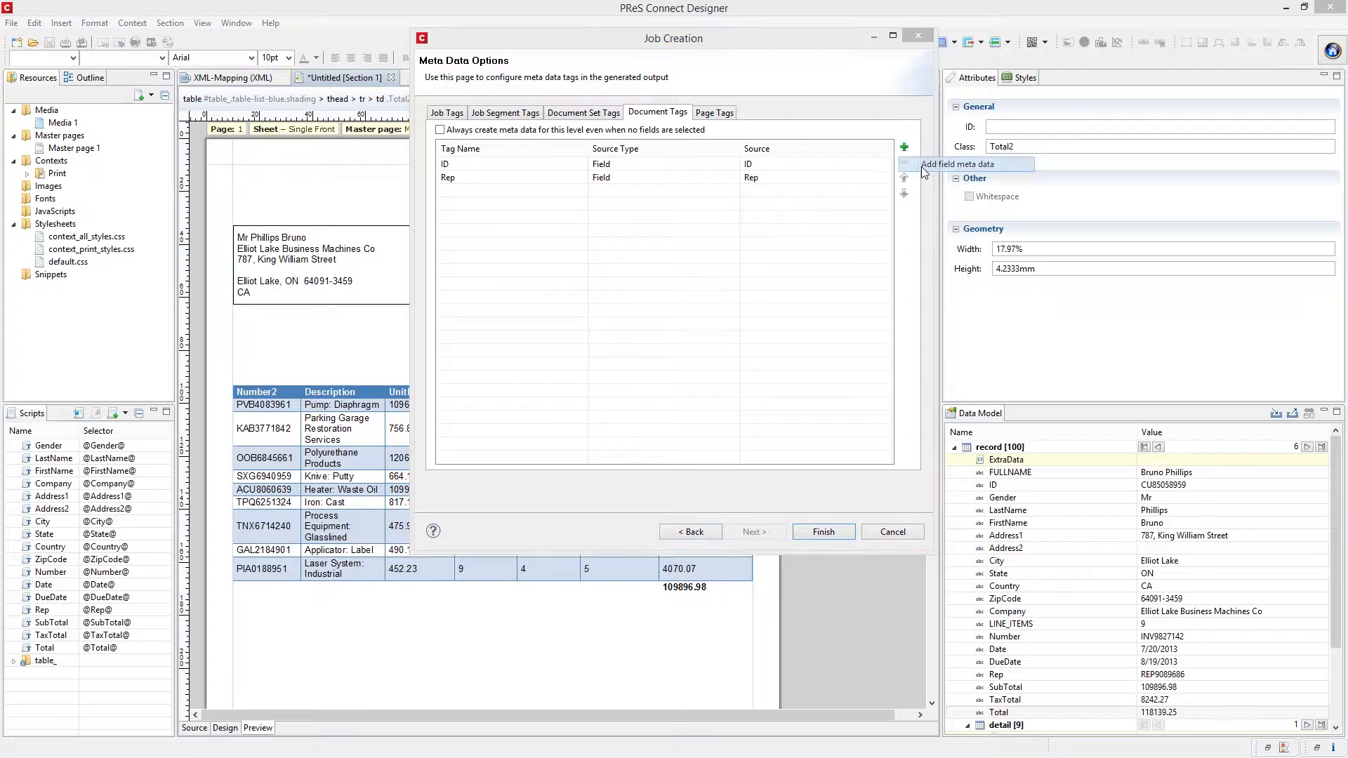
left_click(922, 166)
left_click_drag(789, 220, 785, 280)
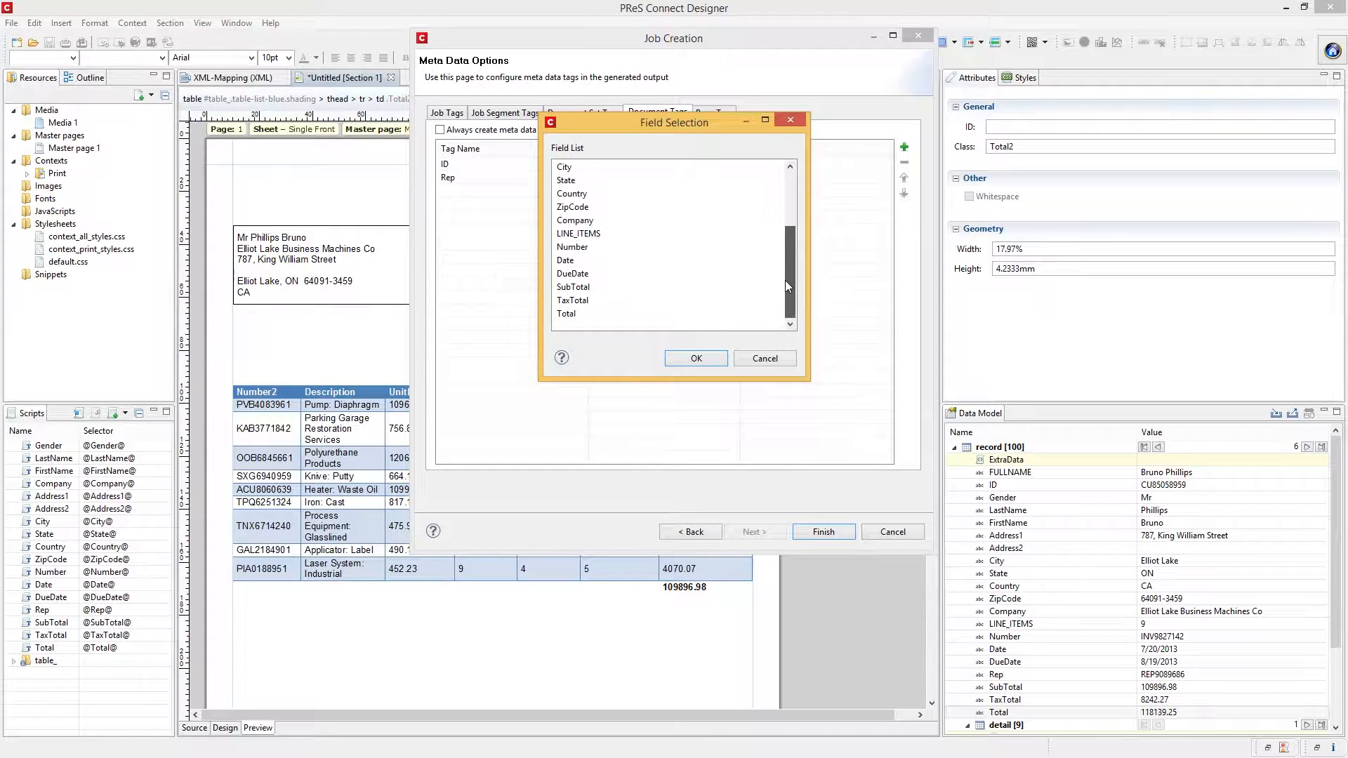
left_click(597, 247)
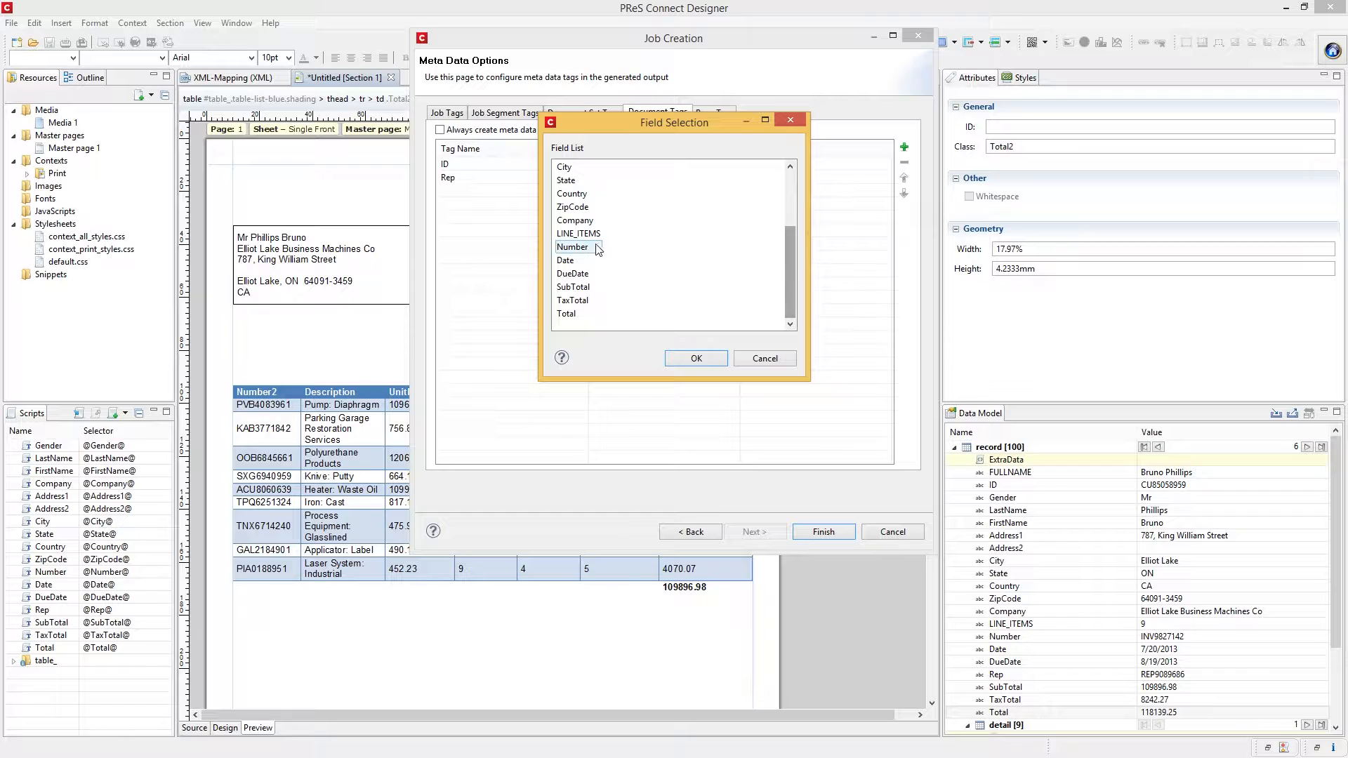
left_click(697, 359)
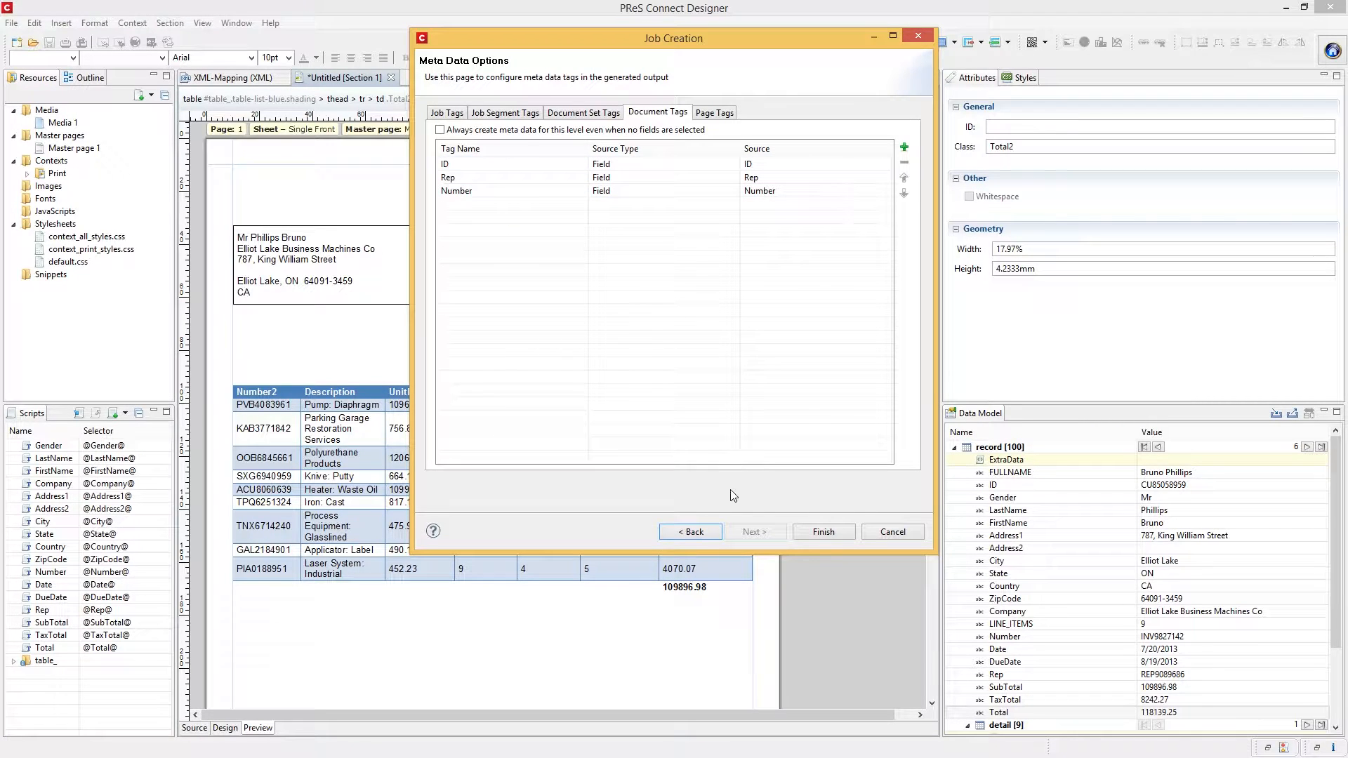
Finish the job creation preset and save it under the name searchindex.
left_click(816, 535)
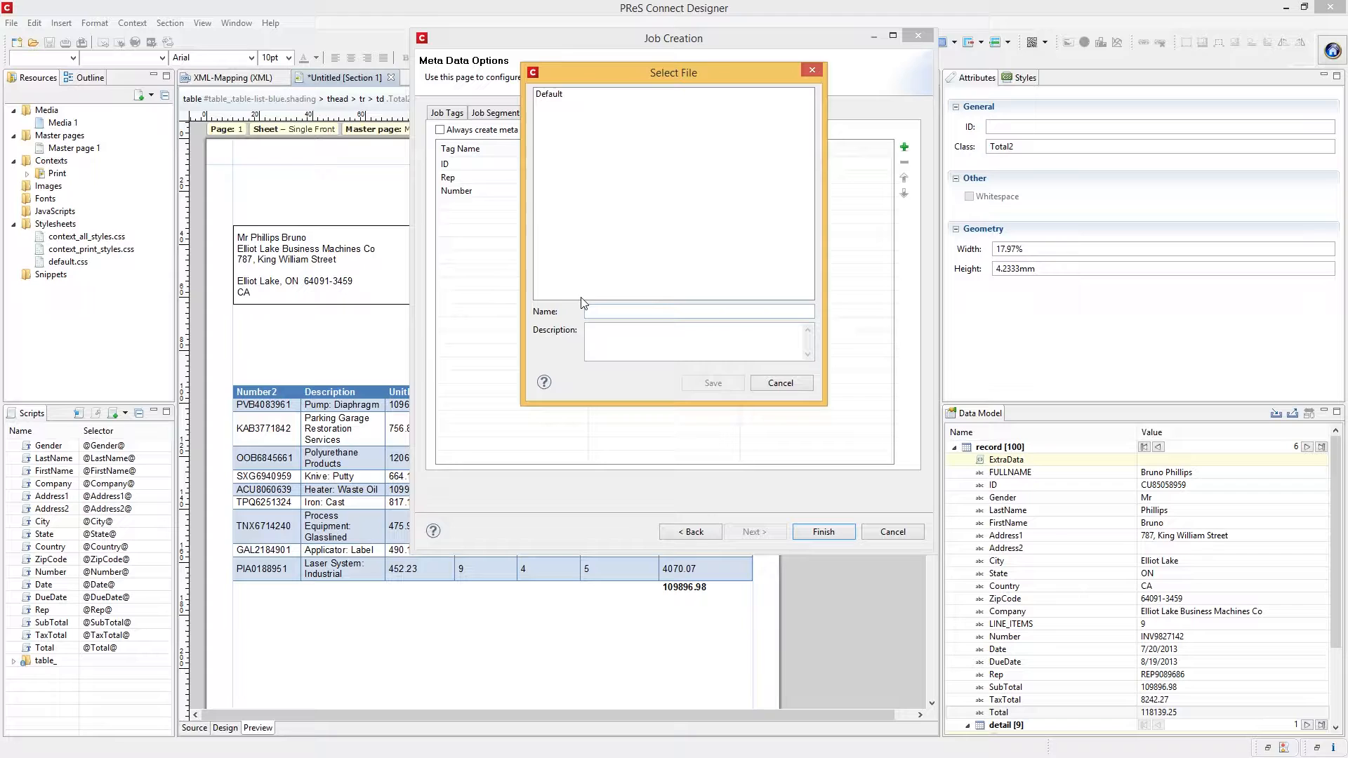
left_click(662, 309)
type("searchindex")
left_click(709, 382)
Create a new output creation preset with the Generic PDF model, prompting for the file name, and PDF-VT as PDF type.
left_click(16, 24)
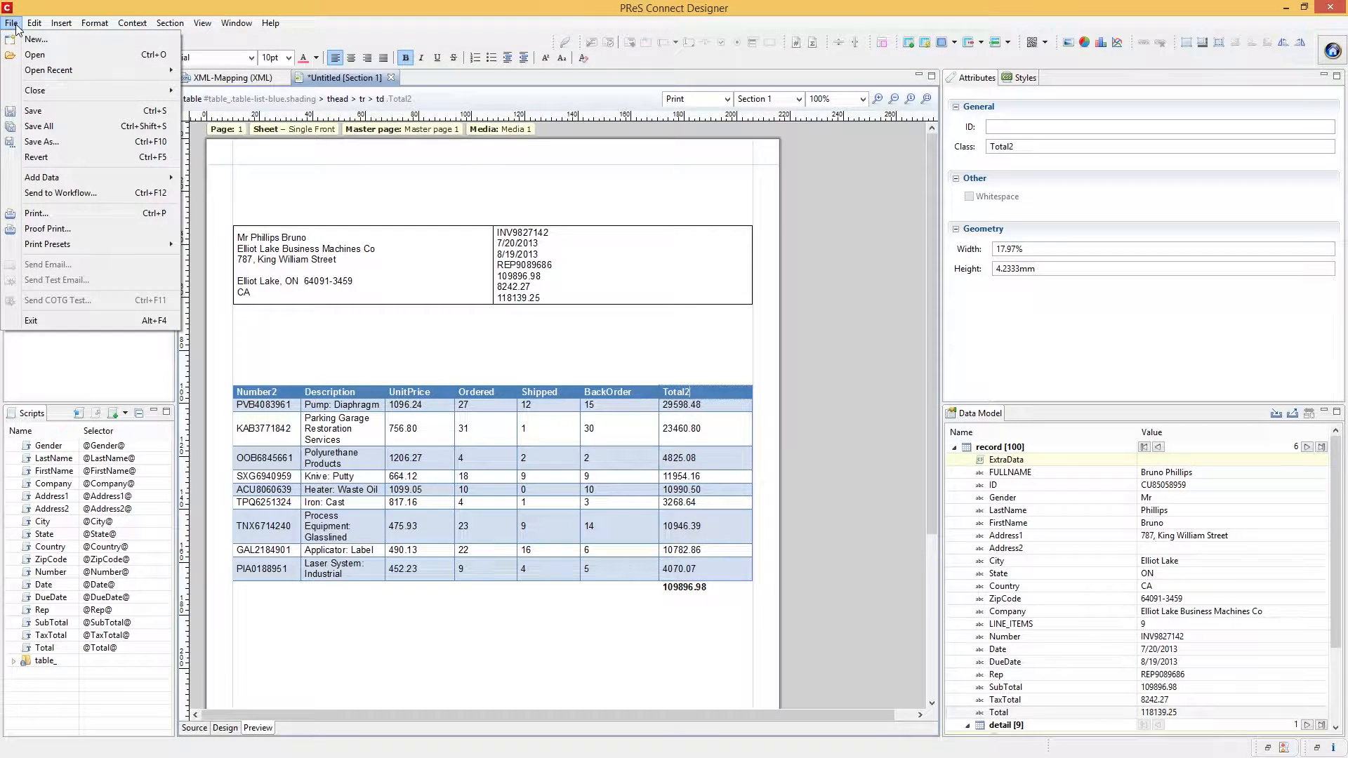
mouse_move(50, 182)
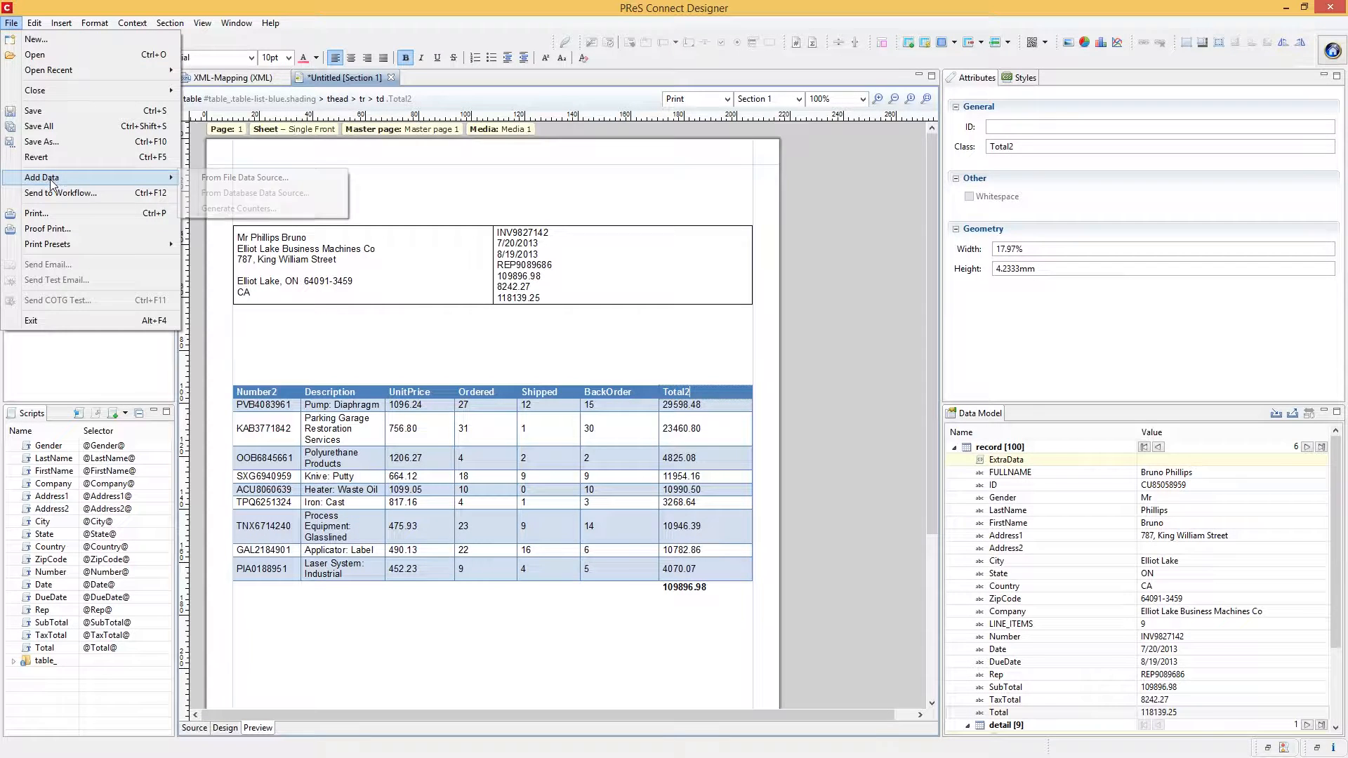
mouse_move(51, 246)
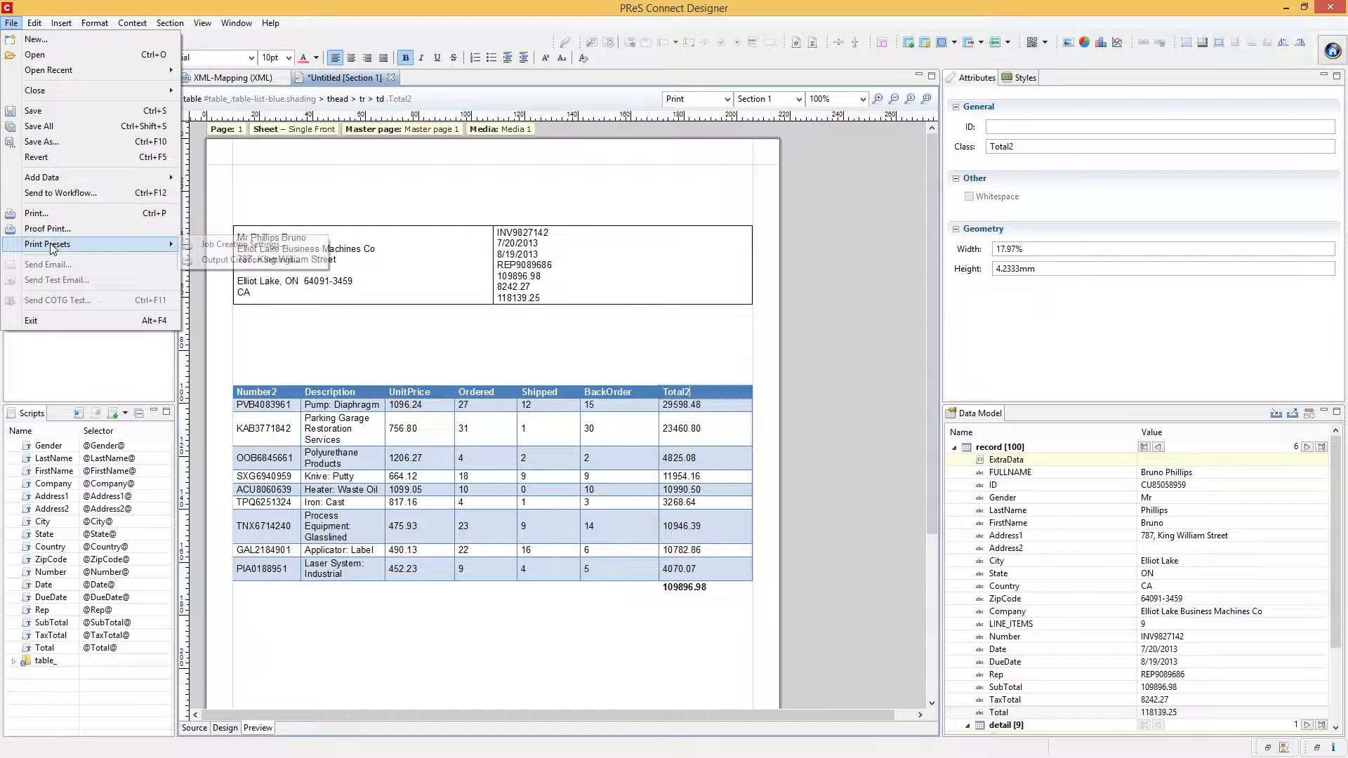
left_click(241, 260)
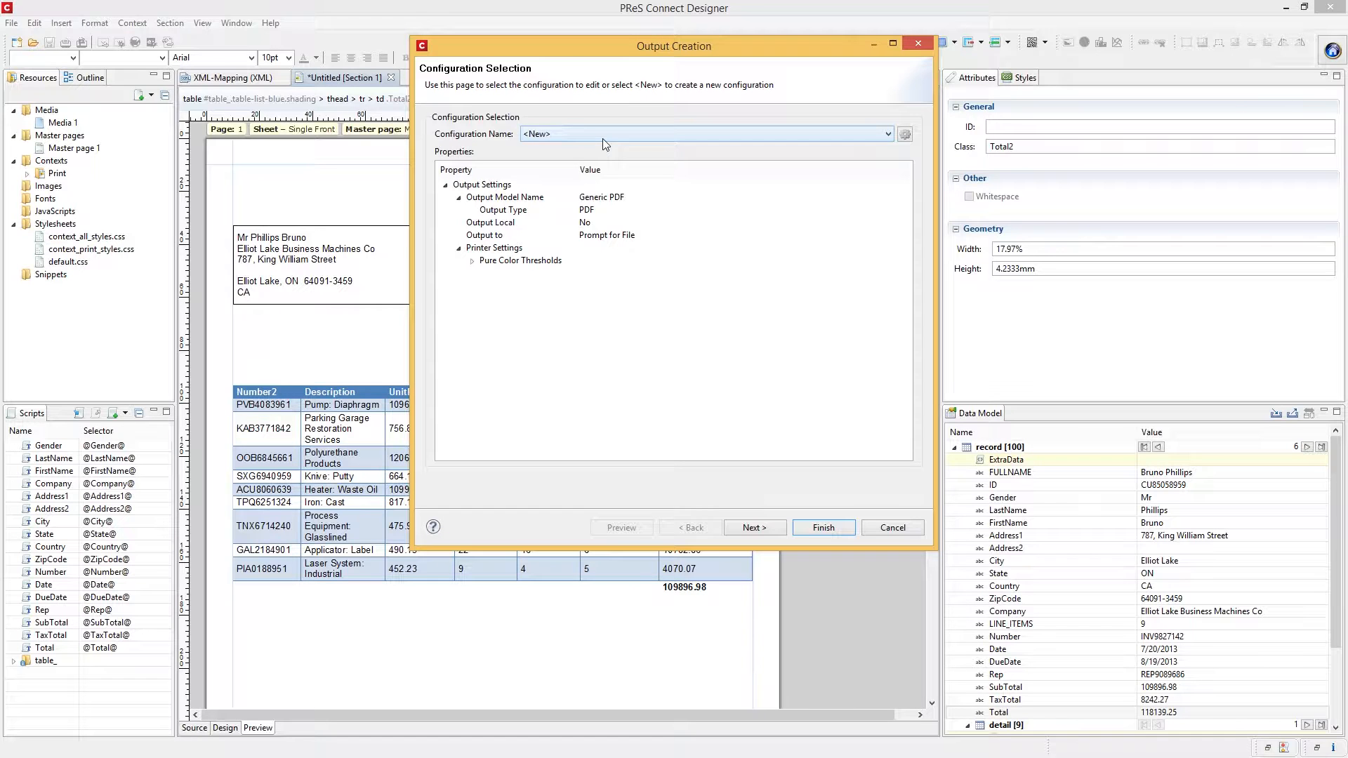
left_click(752, 531)
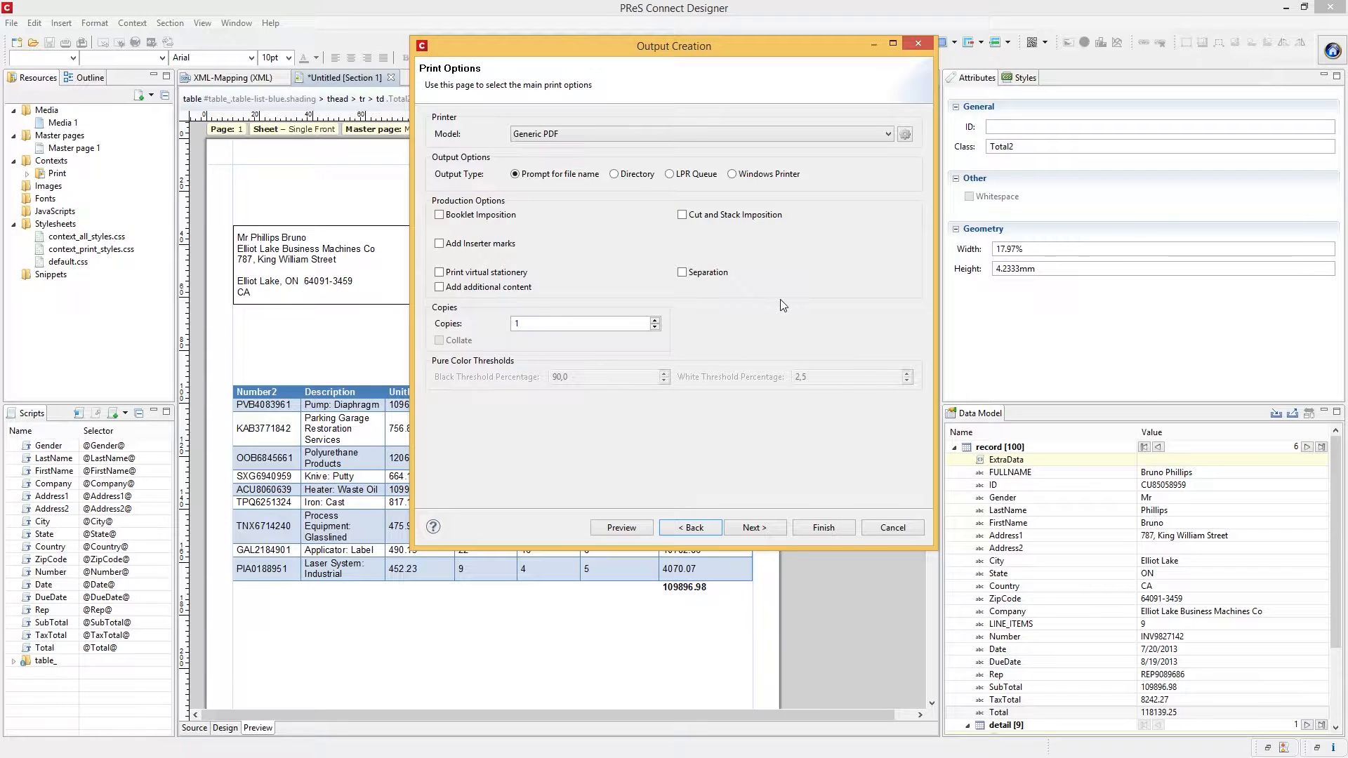
left_click(746, 528)
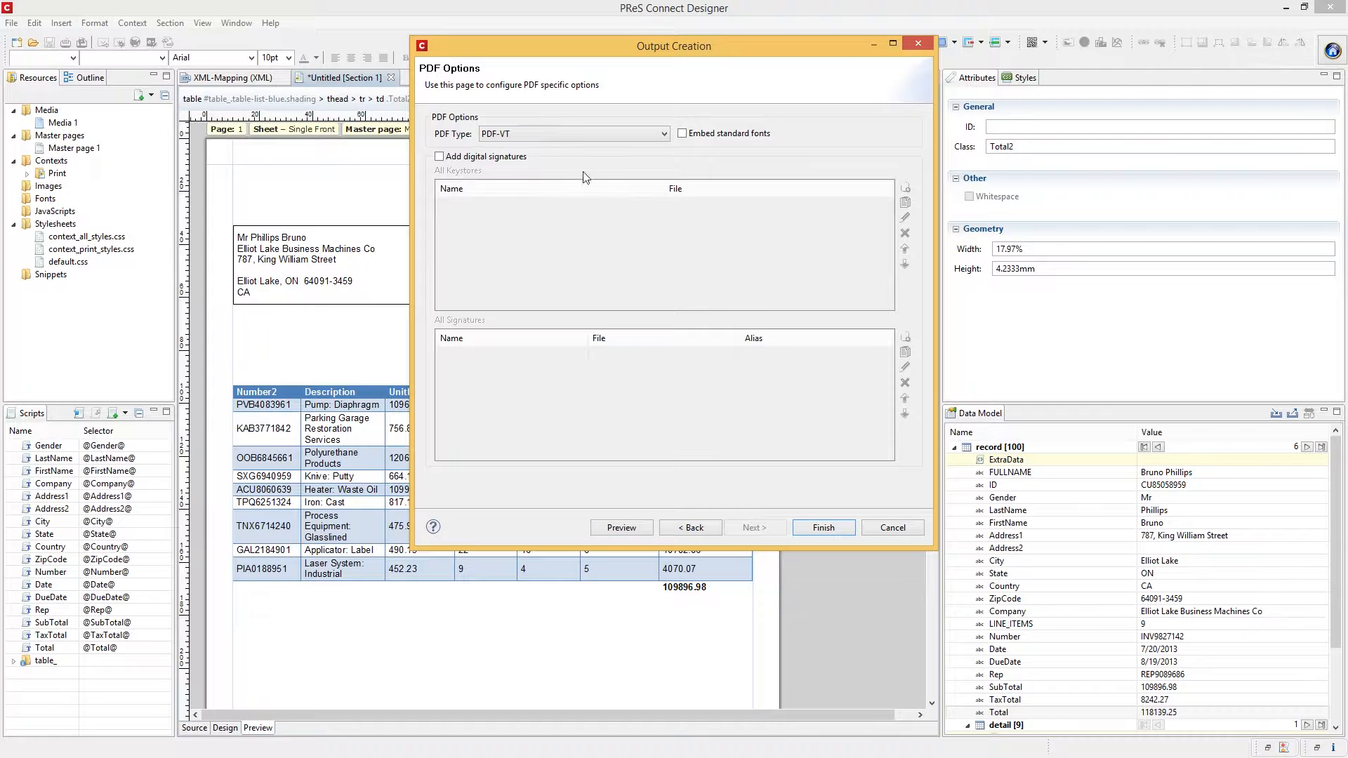
left_click(562, 136)
left_click(521, 179)
Finish the output creation preset and save it as "PDF-VT with Indexes".
left_click(801, 530)
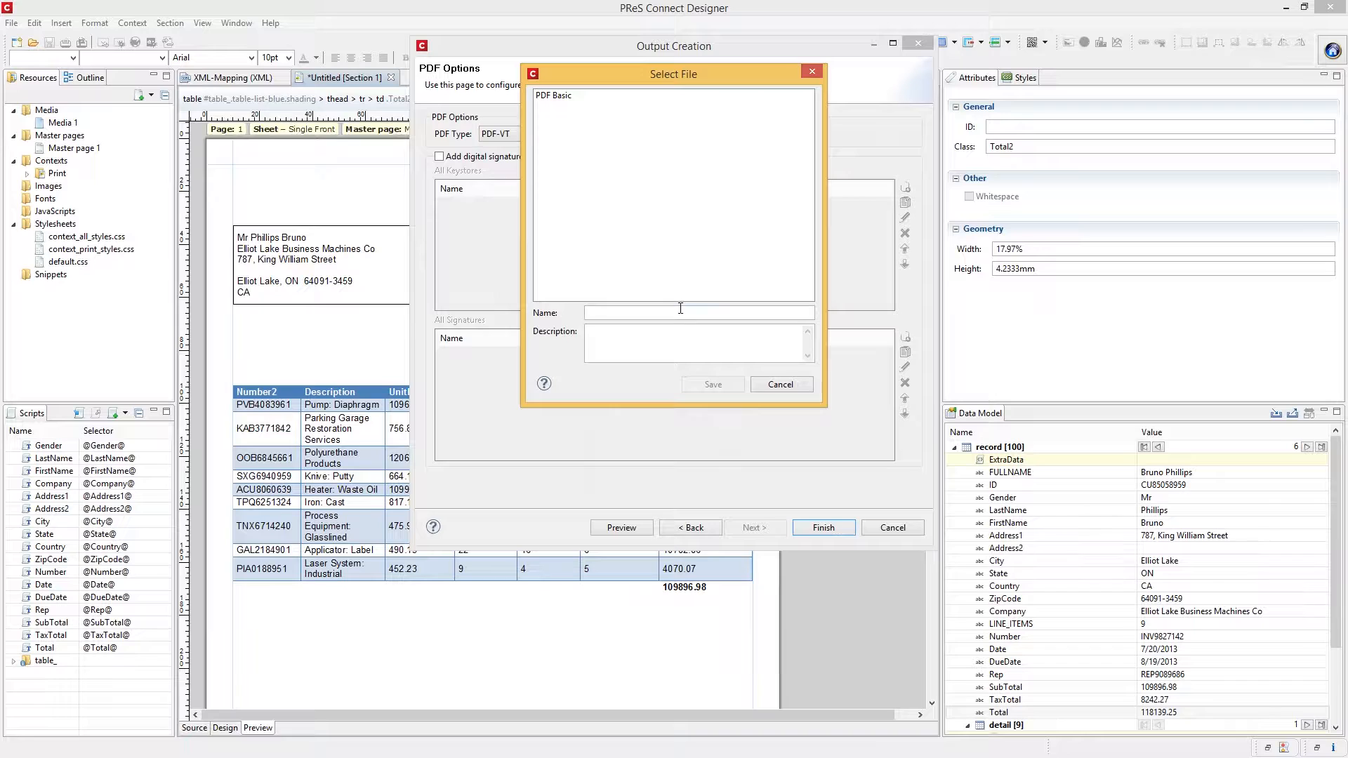
type("PDF-VT with Indexes")
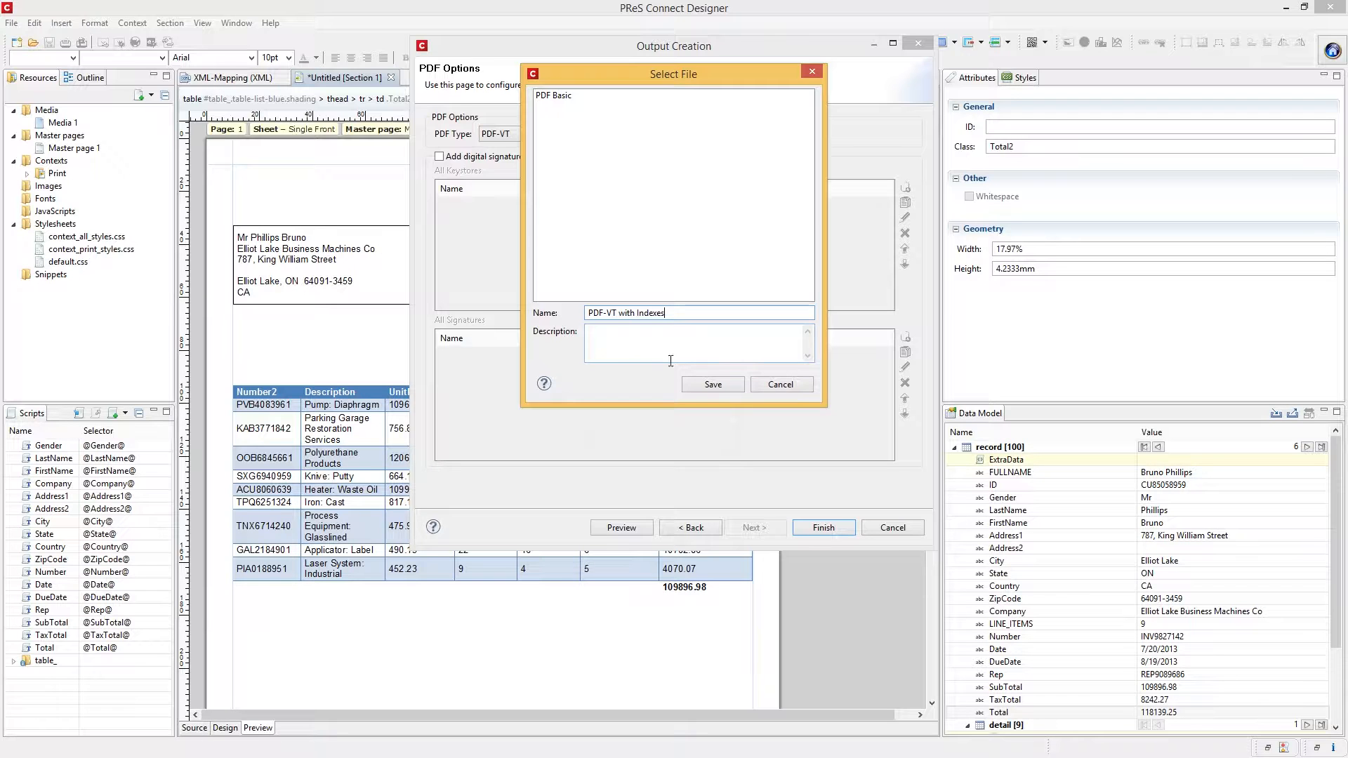
left_click(692, 386)
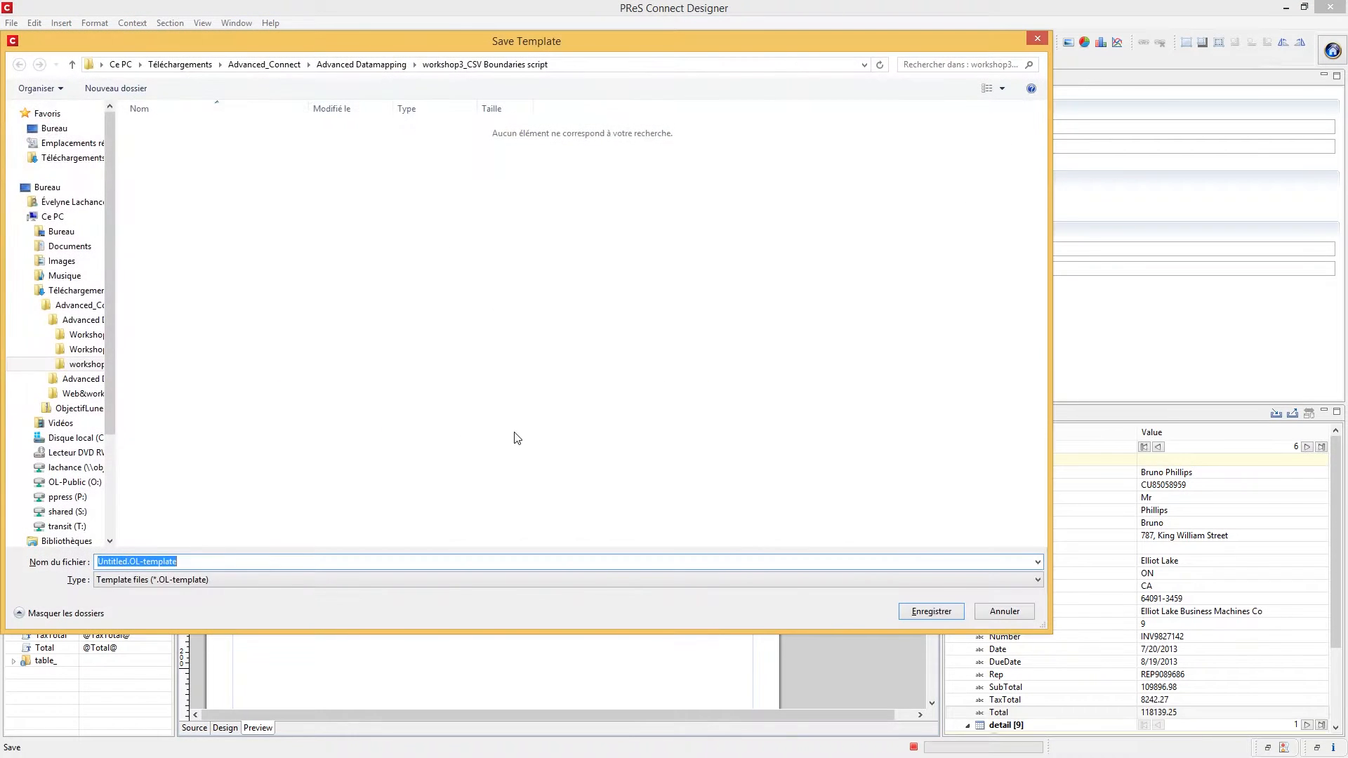
Save the template on the desktop under the name test-indexes.
type("test-indexes")
left_click(51, 128)
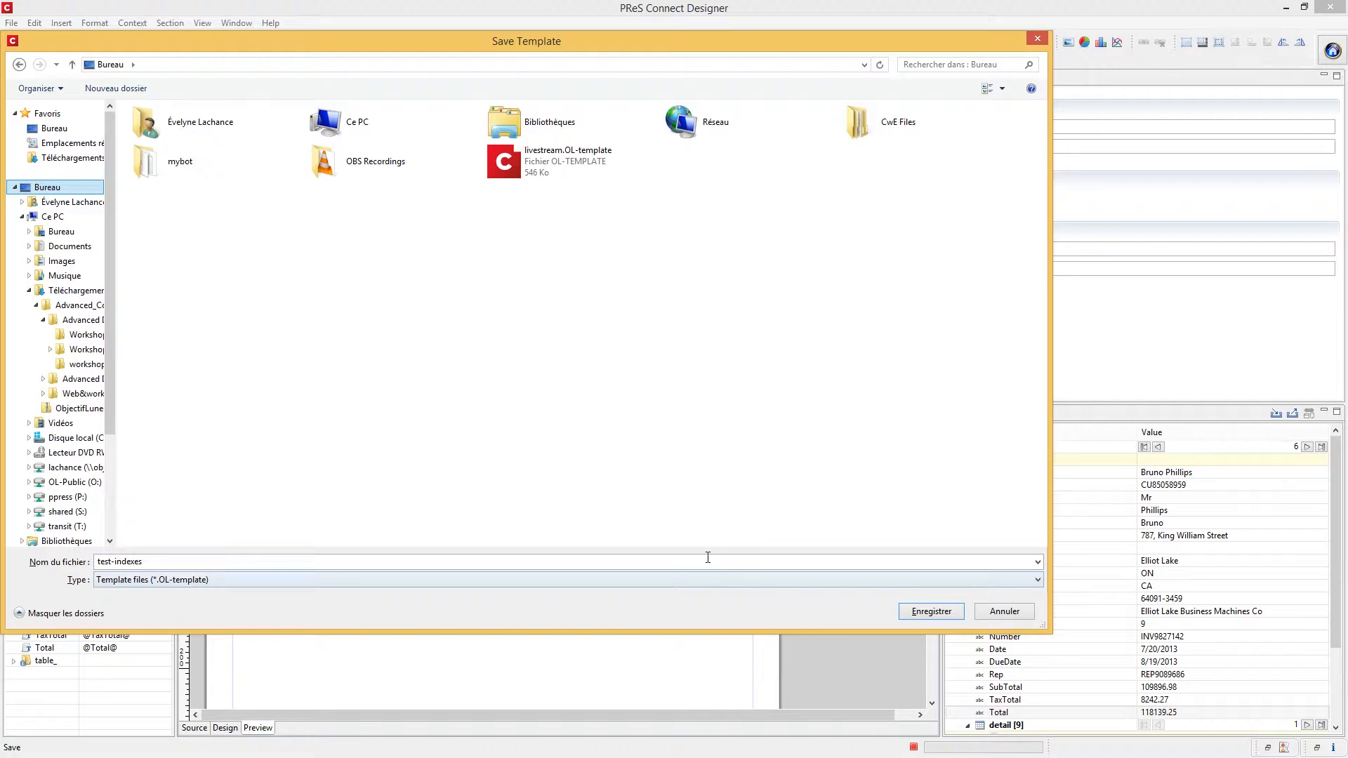
left_click(932, 611)
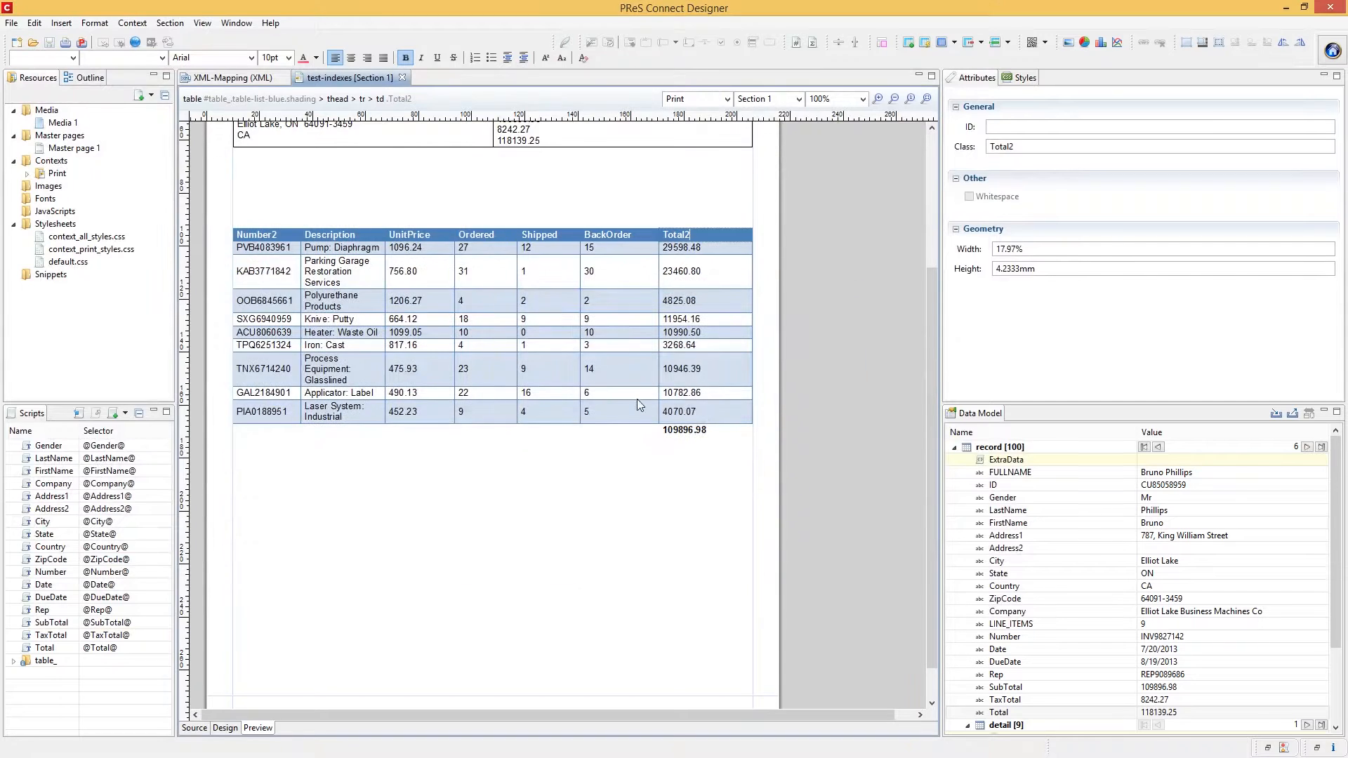
Send the template to Workflow with the searchindex job creation preset and the "PDF-VT with Indexes" output creation preset.
left_click(11, 22)
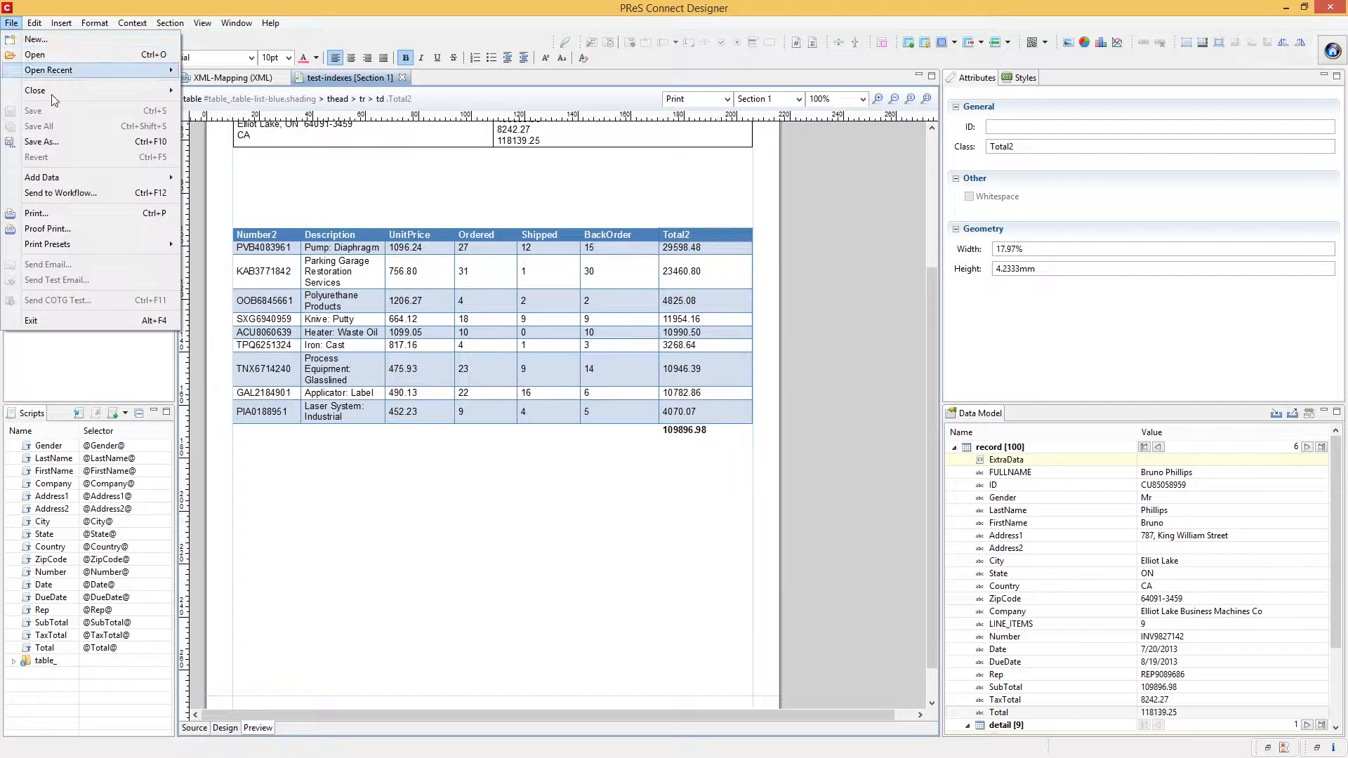
left_click(54, 193)
left_click(719, 330)
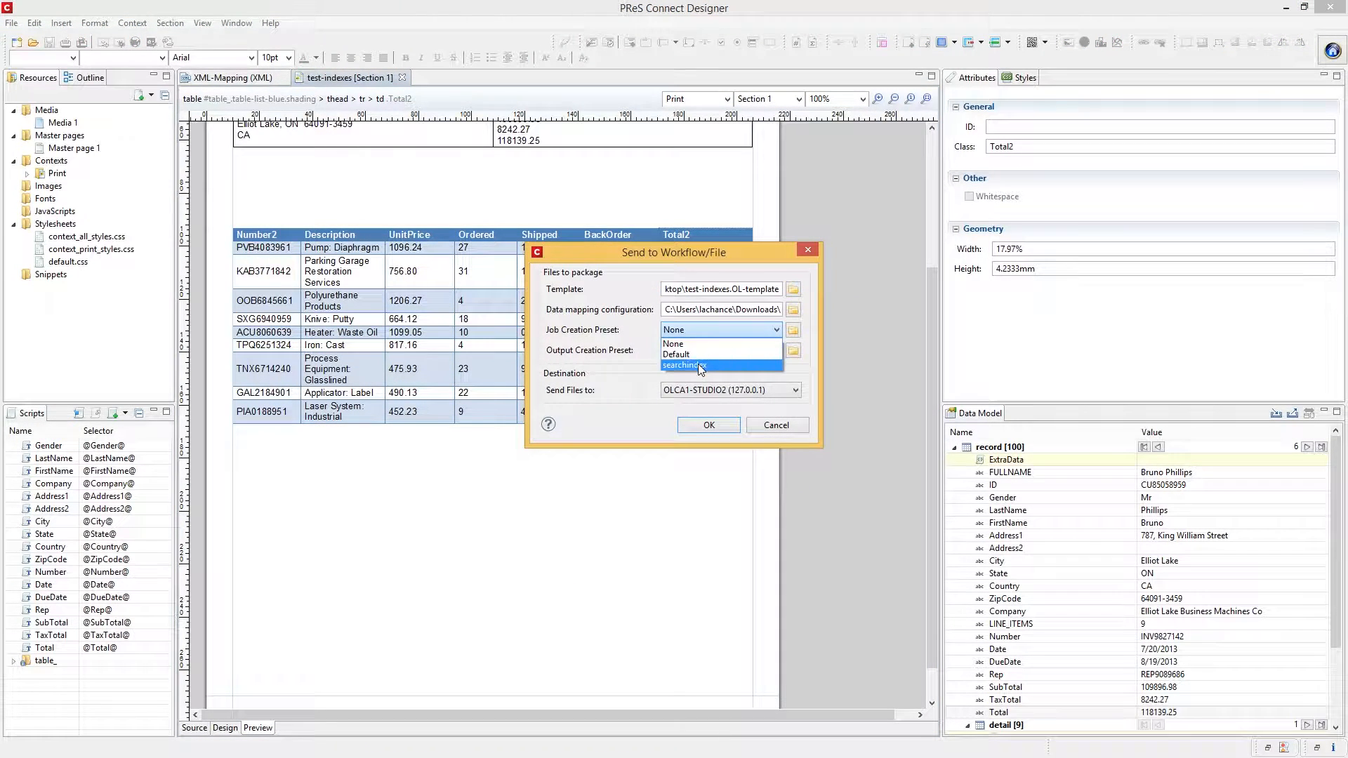
left_click(698, 365)
left_click(698, 351)
left_click(698, 385)
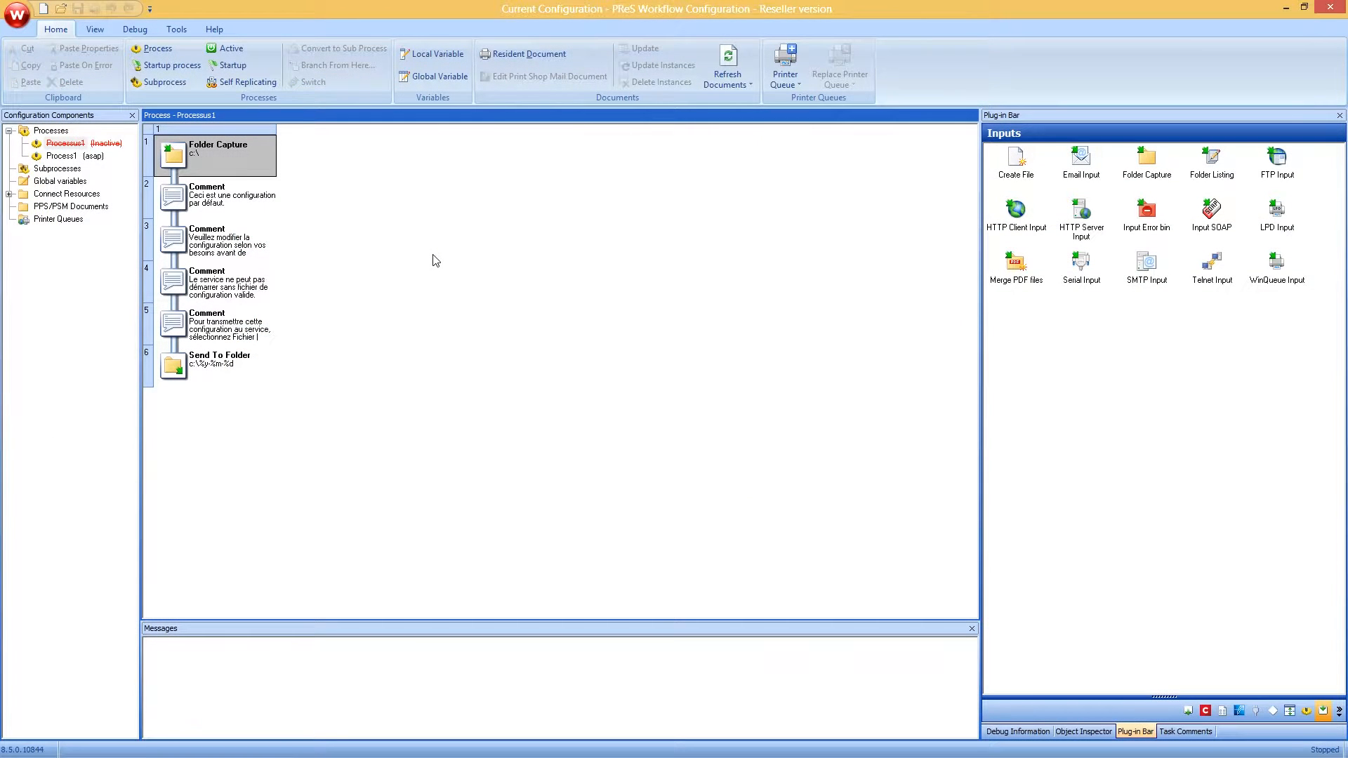
In PReS Workflow Configuration, insert an Execute Data Mapping task using XML-Mapping.OL-datamapper directly after the Folder Capture input.
left_click(1108, 418)
left_click(1206, 711)
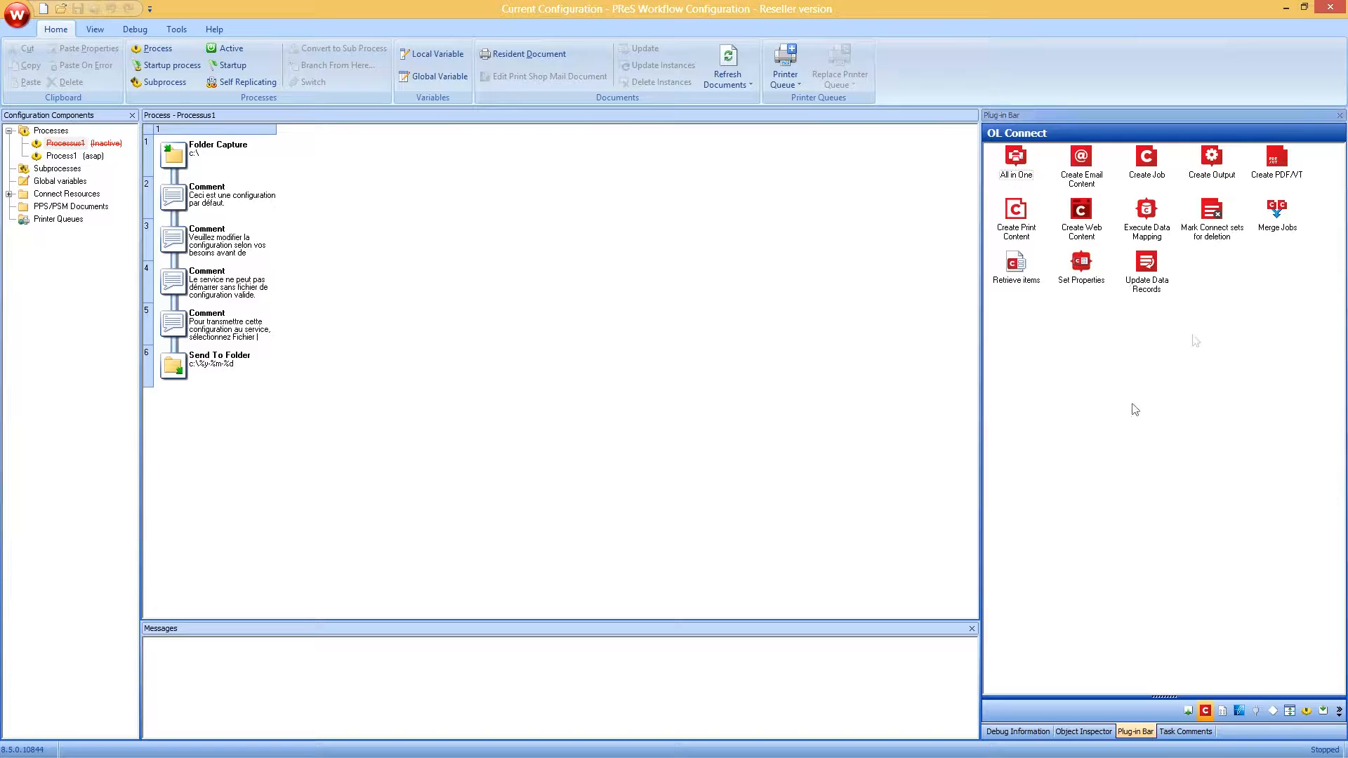
left_click_drag(1146, 209, 181, 181)
left_click(509, 320)
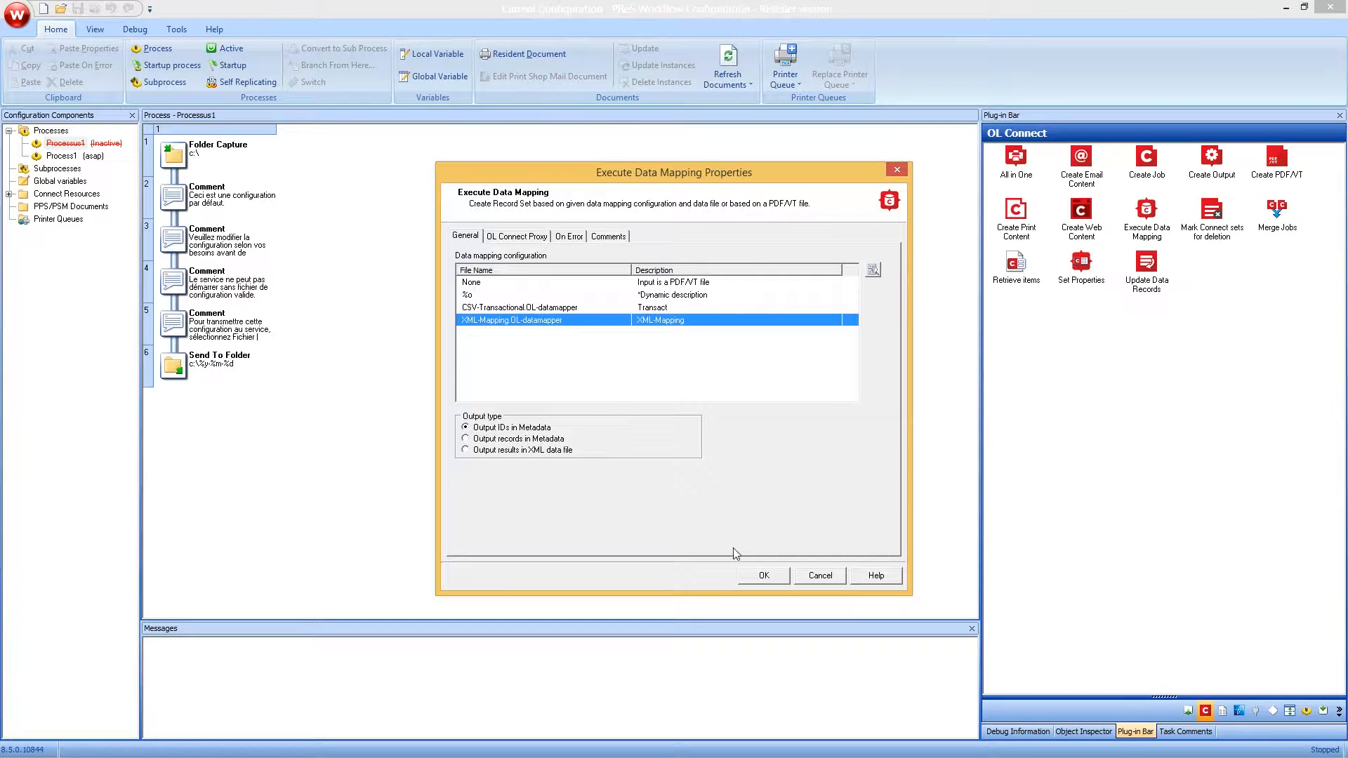
left_click(764, 576)
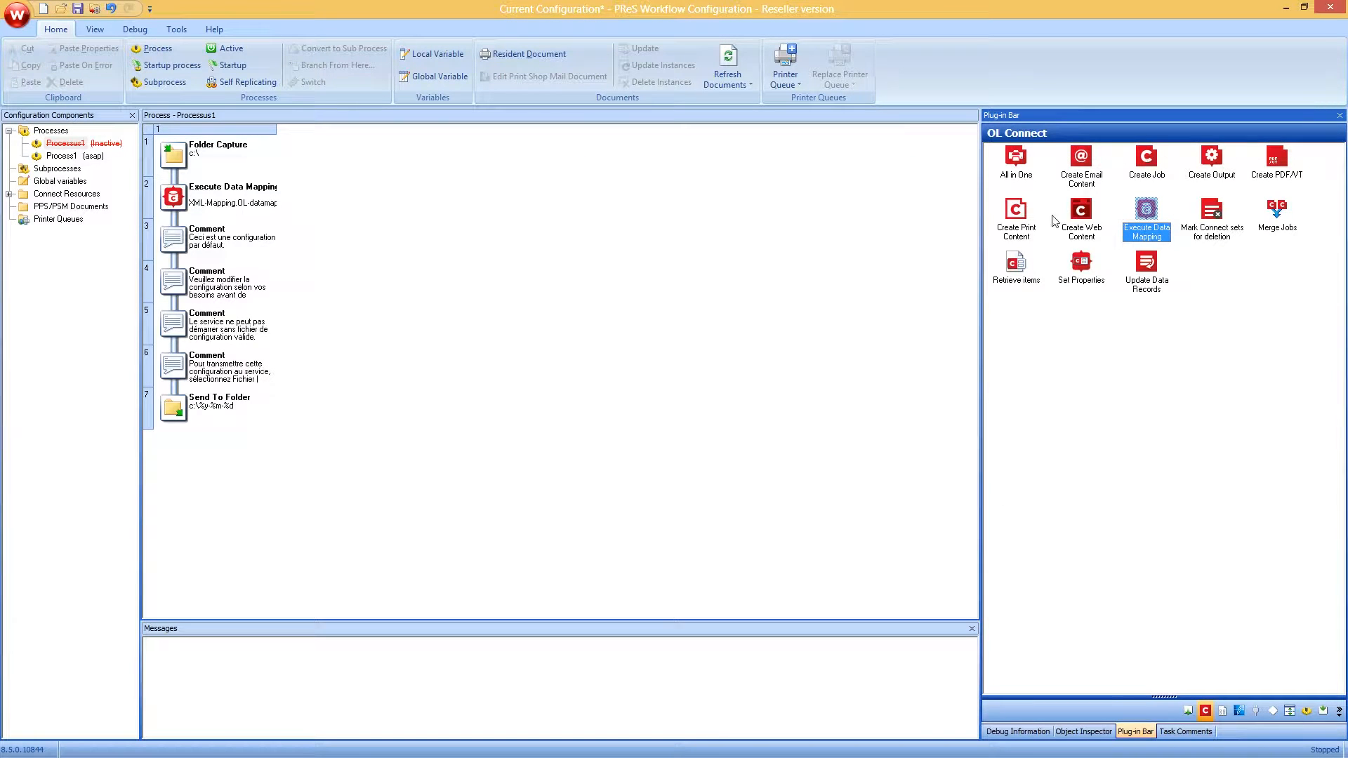
Insert a Create Print Content task using test-indexes.OL-template after the Execute Data Mapping task.
left_click_drag(1016, 214, 144, 223)
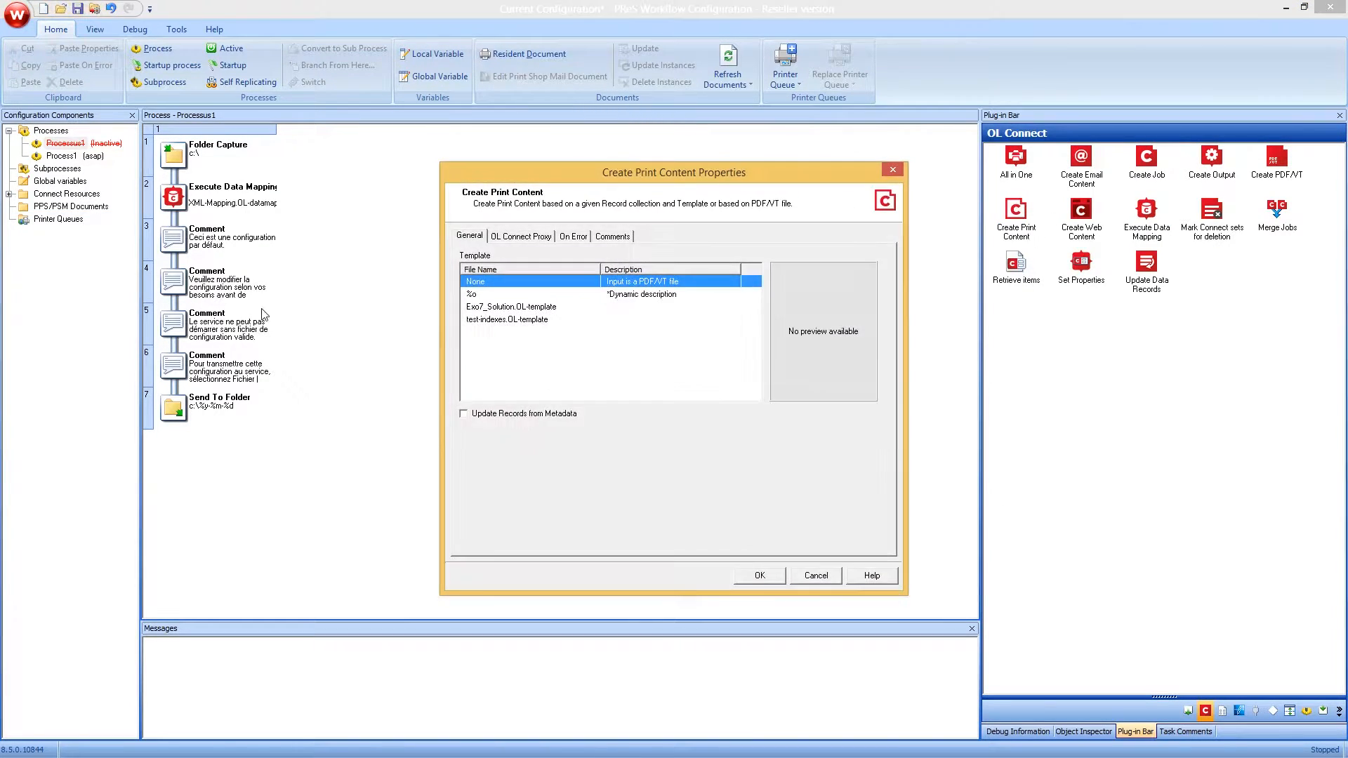
left_click(475, 321)
left_click(760, 575)
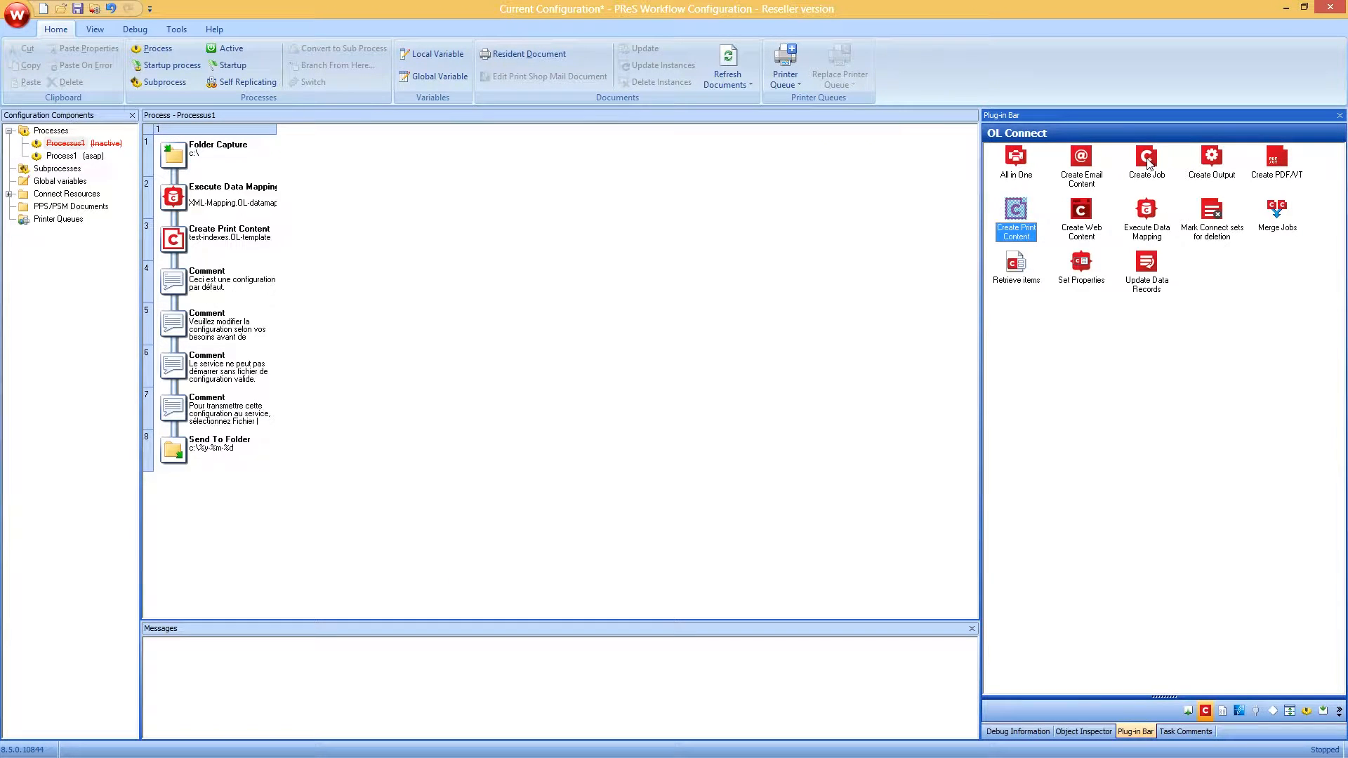
Insert a Create Job task using searchindex.OL-jobpreset after the Create Print Content task.
left_click_drag(1148, 161, 180, 269)
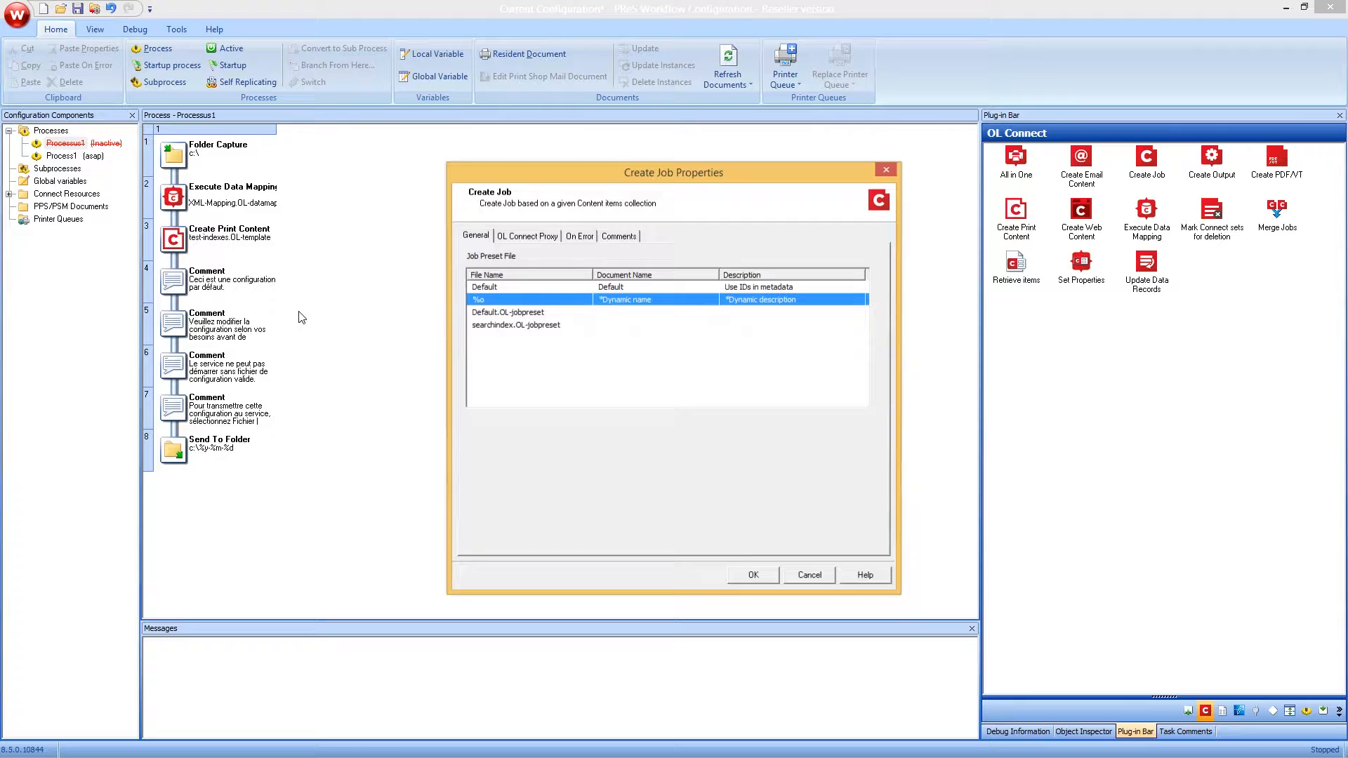
left_click(494, 325)
left_click(769, 576)
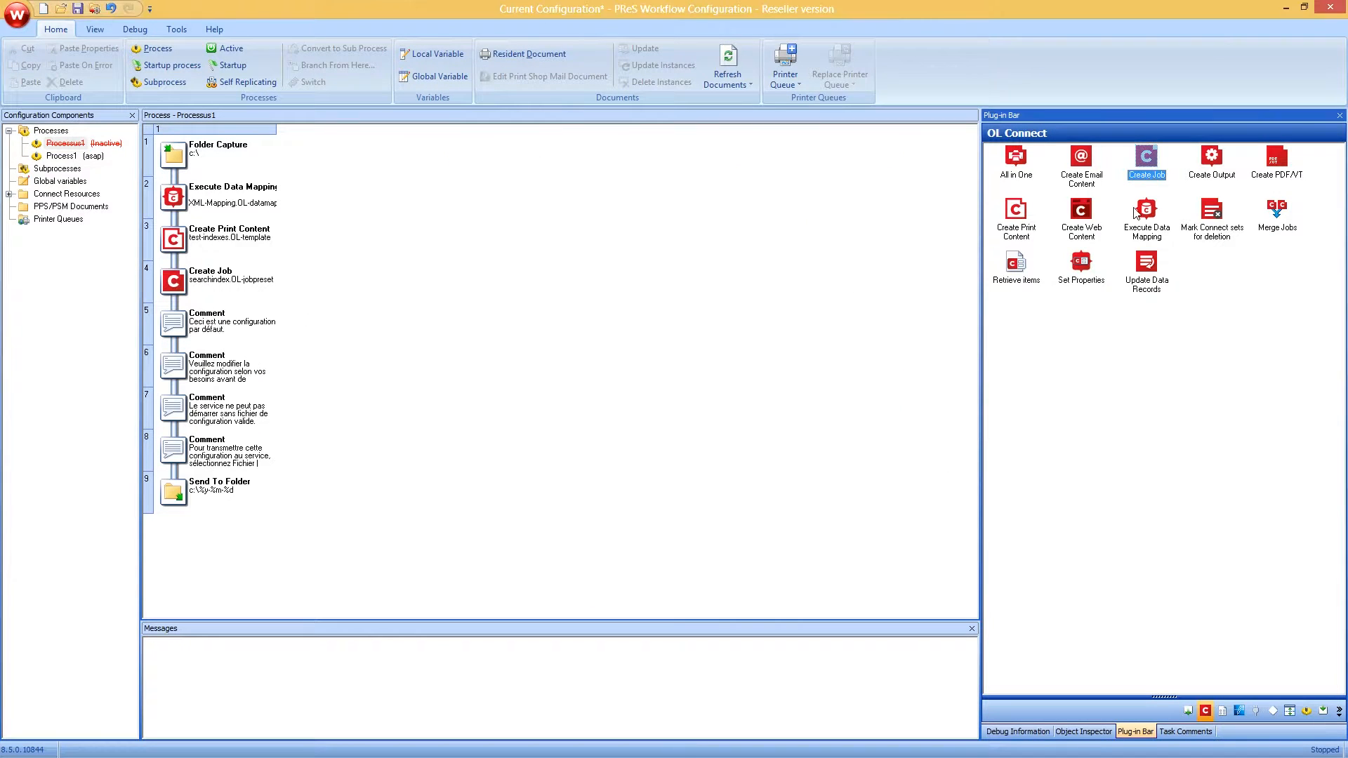
Insert a Create Output task after Create Job using the PDF-VT with Indexes output preset, with output management through Workflow.
left_click(1216, 159)
left_click_drag(1216, 154, 171, 301)
left_click(208, 328)
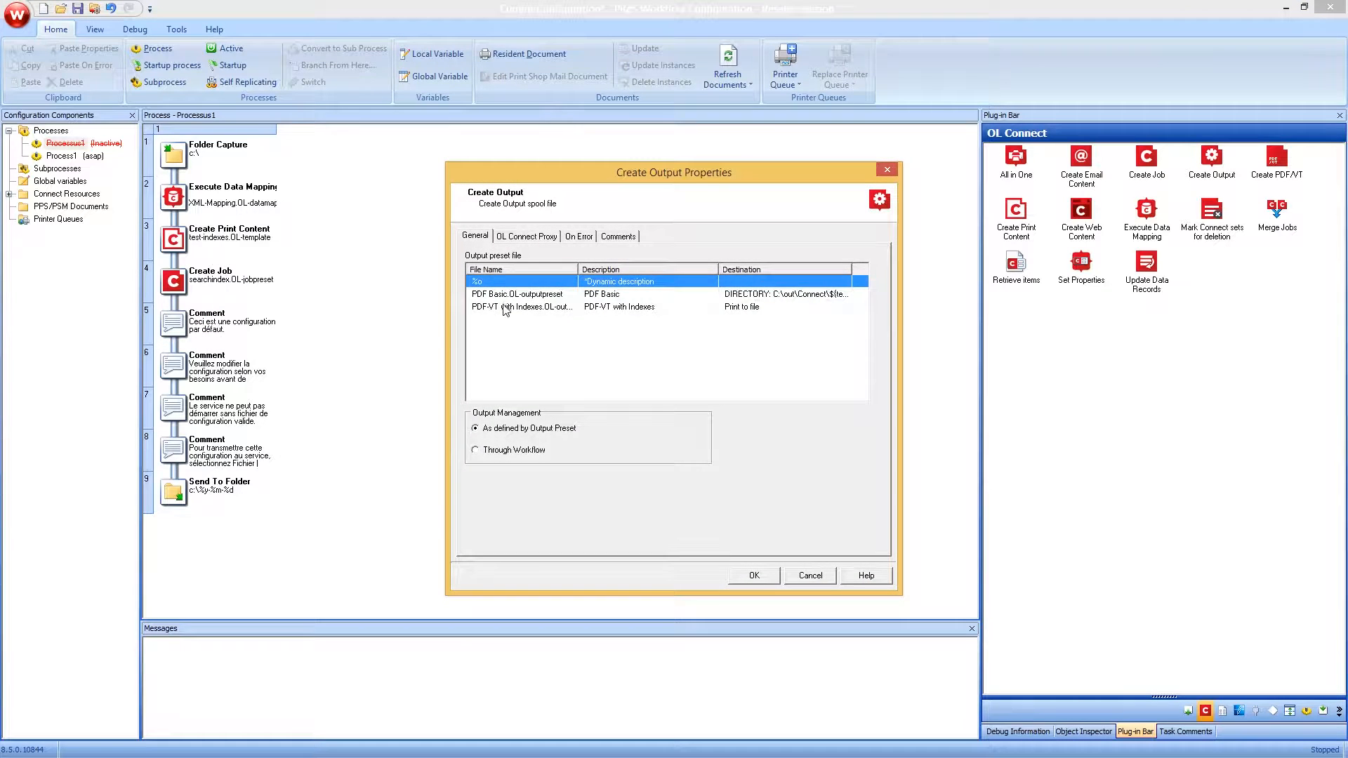
left_click(521, 307)
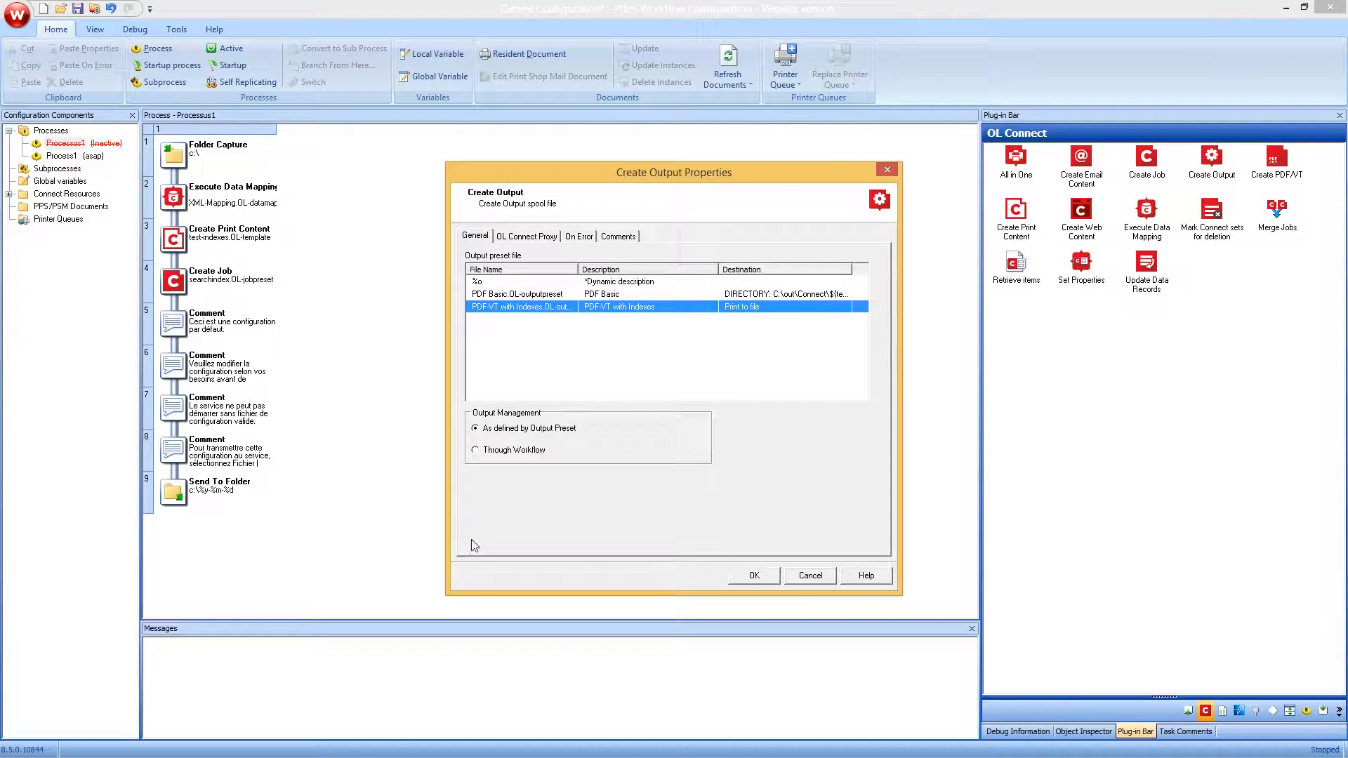
left_click(516, 451)
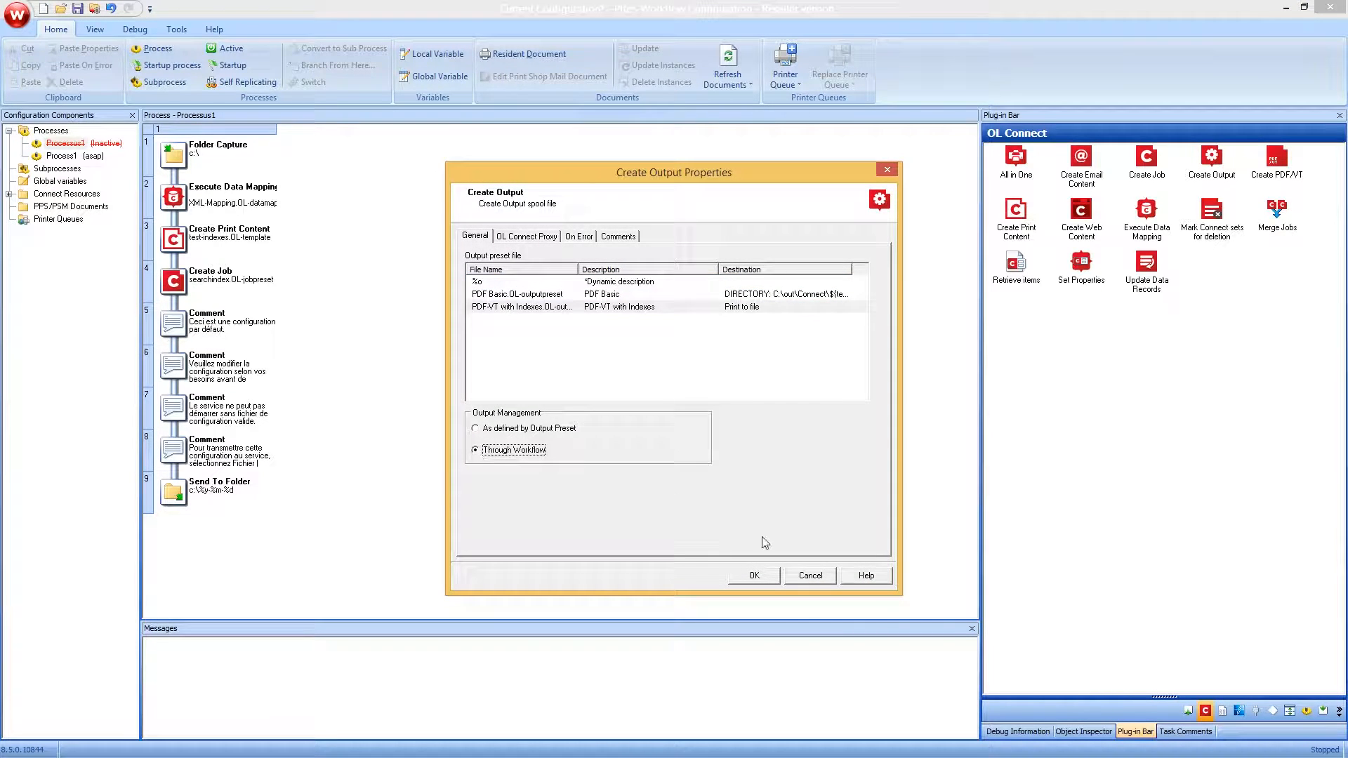
left_click(754, 575)
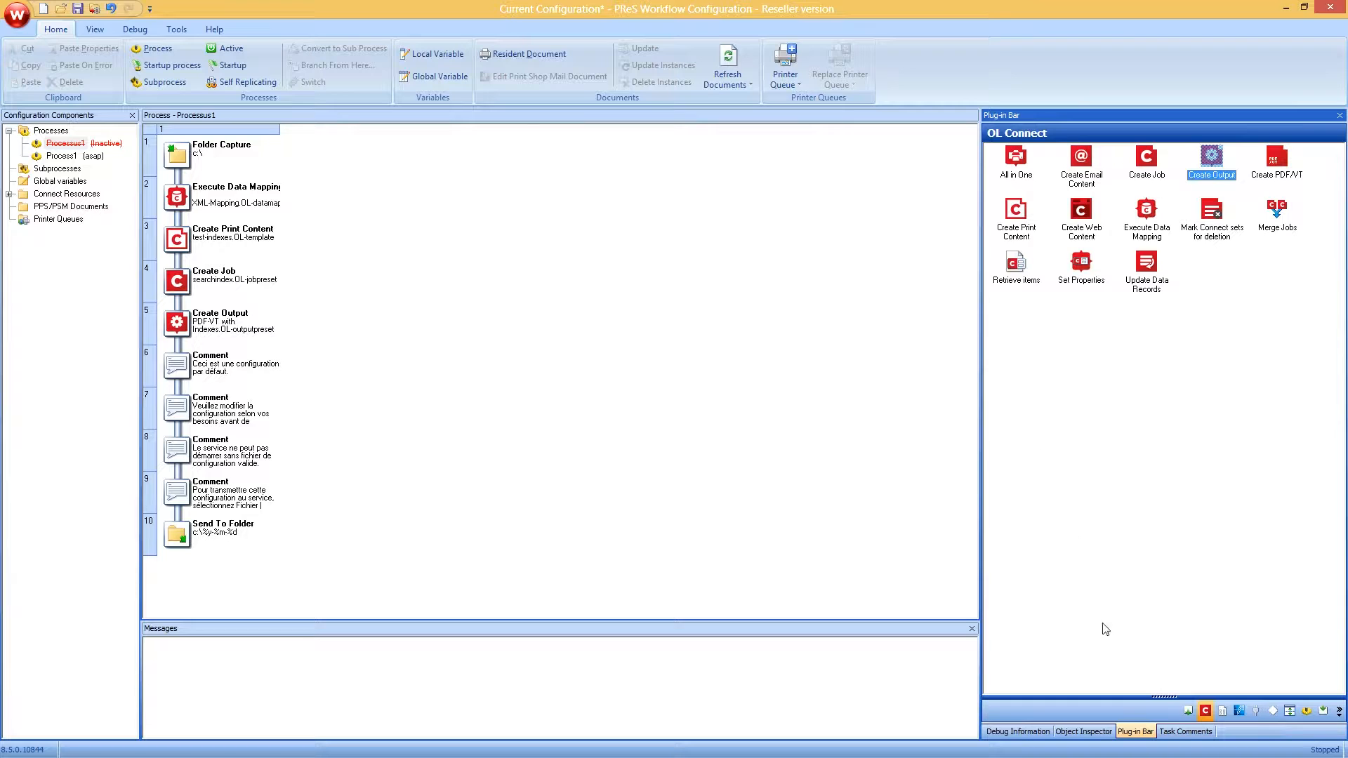
Insert a PReS Image task from the Connectors plug-ins directly after the Create Output task.
left_click(1240, 712)
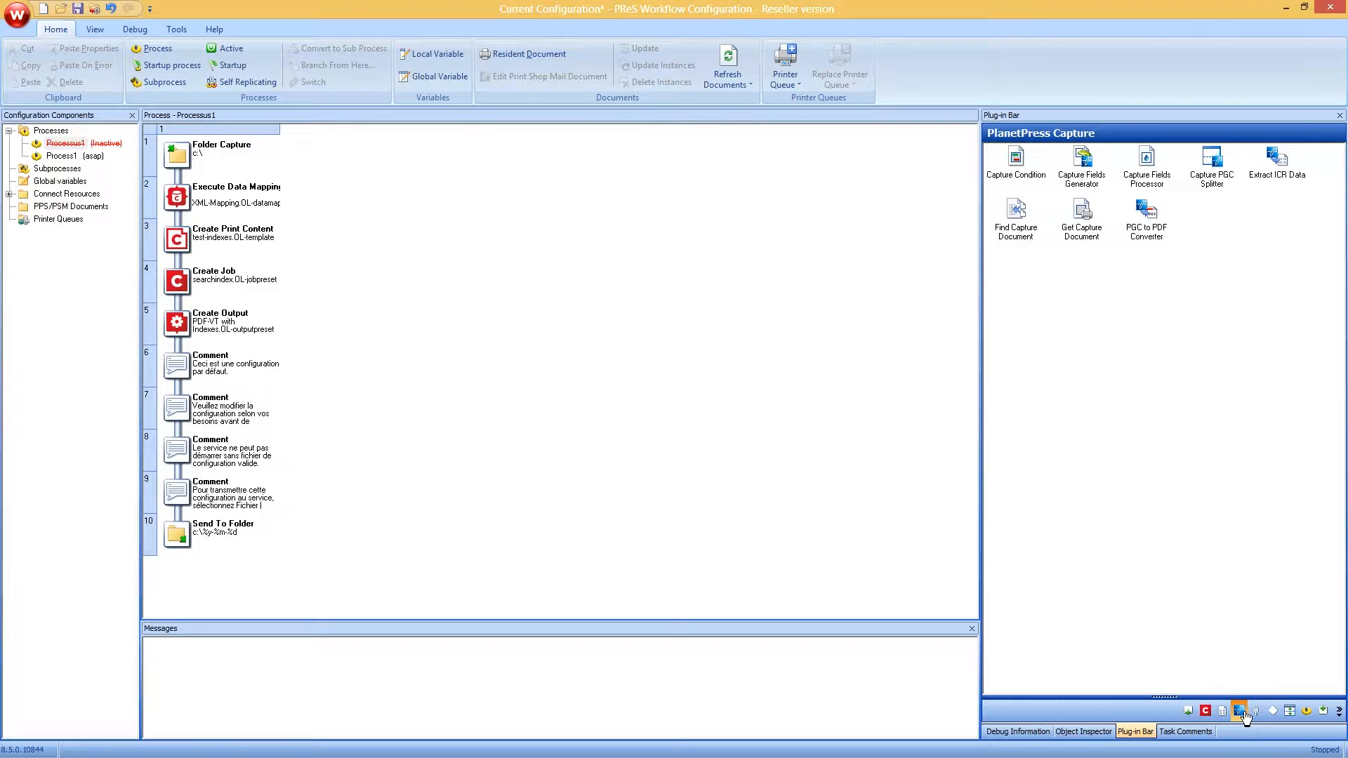
left_click(1256, 711)
left_click(1161, 385)
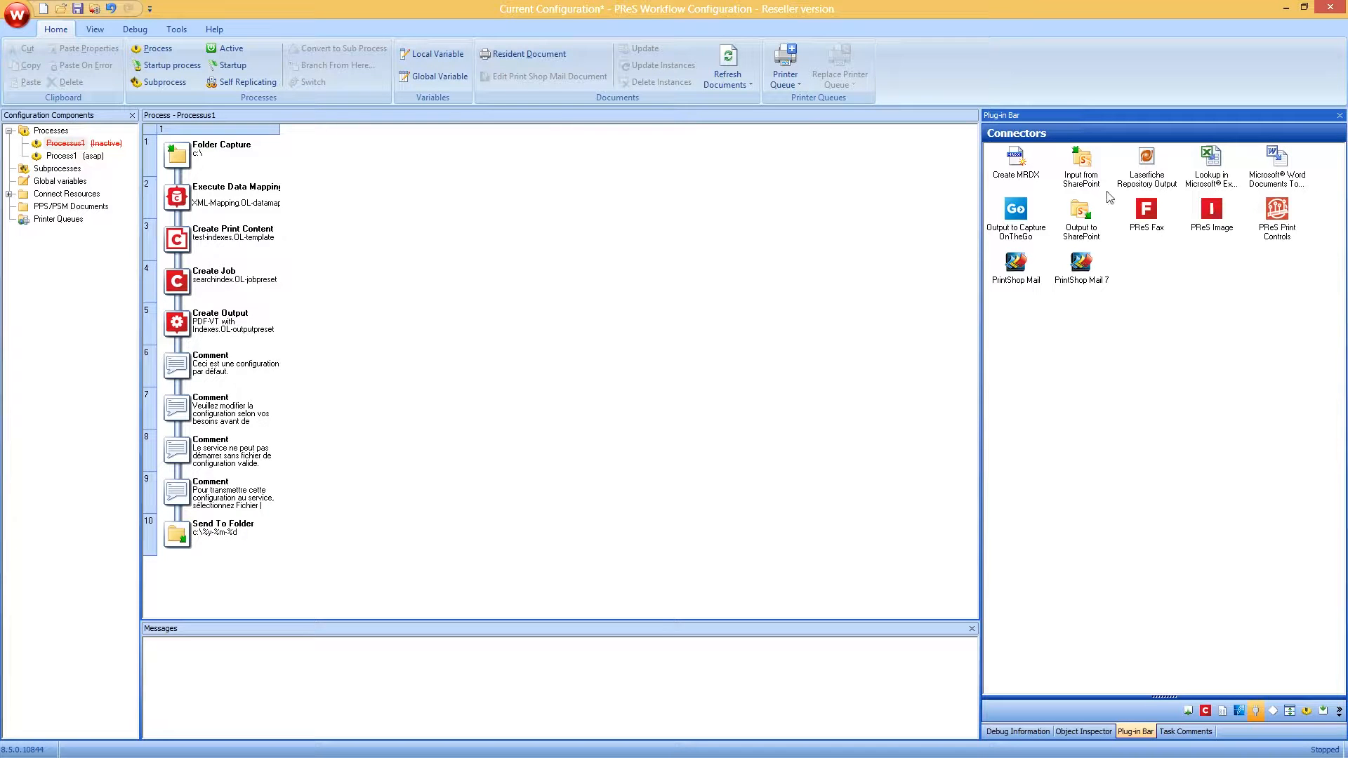
left_click_drag(1223, 213, 179, 356)
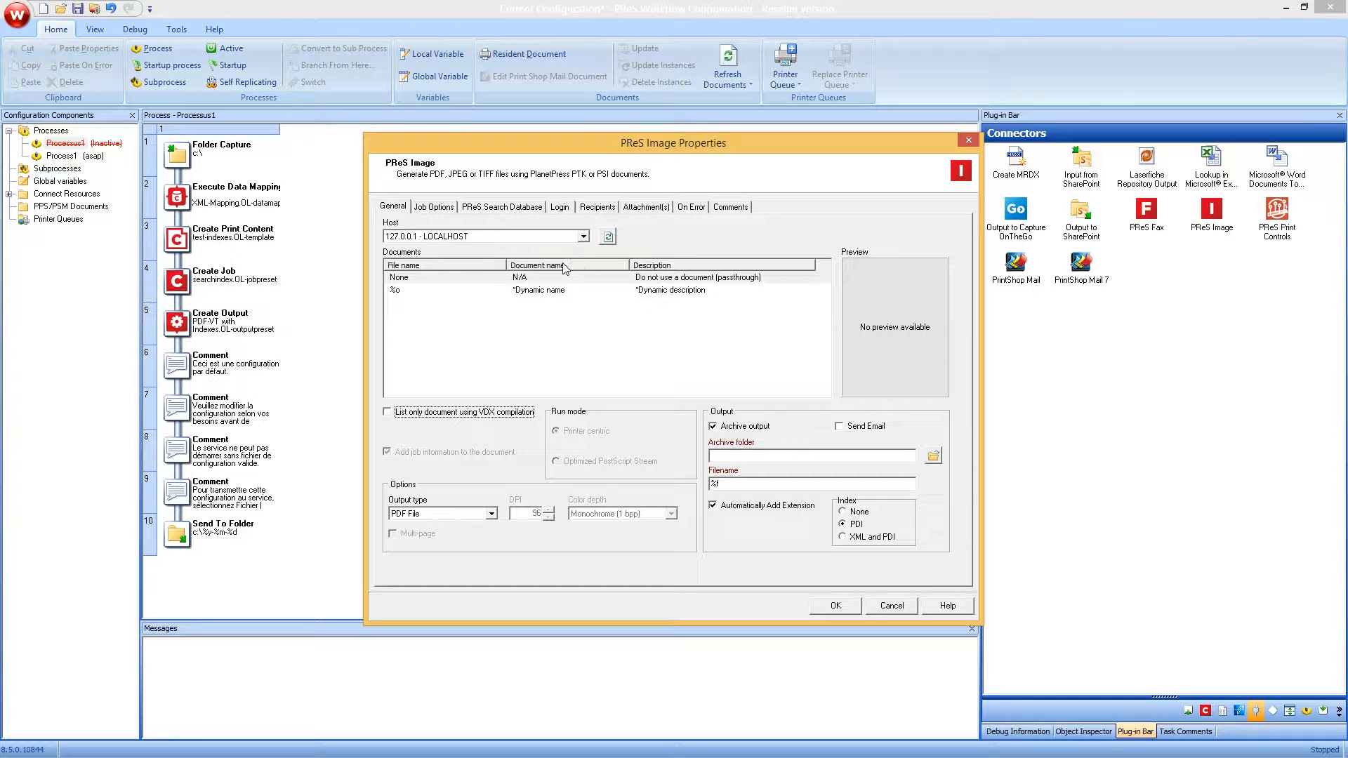
Configure the PReS Image task to use no document (passthrough), with PDF File output and a PDI index.
left_click(437, 278)
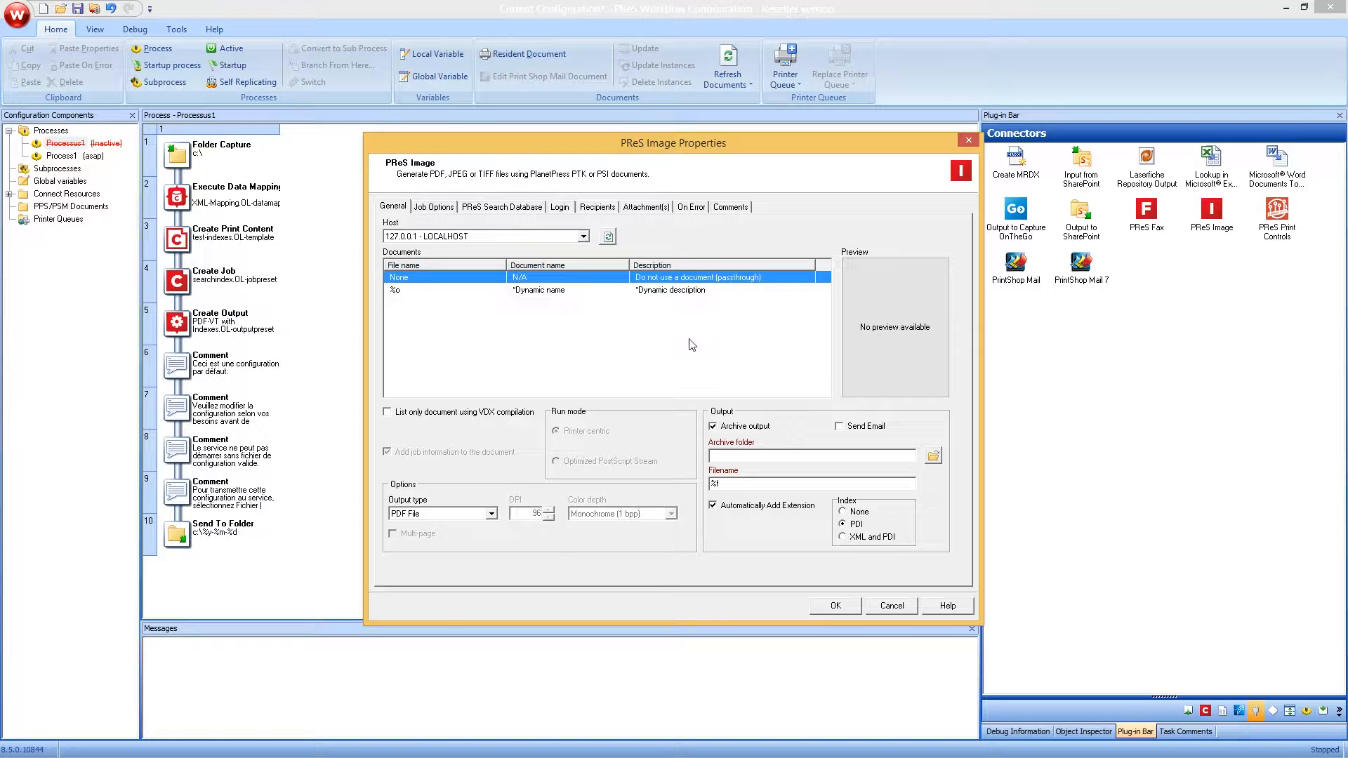
left_click(492, 515)
left_click(493, 515)
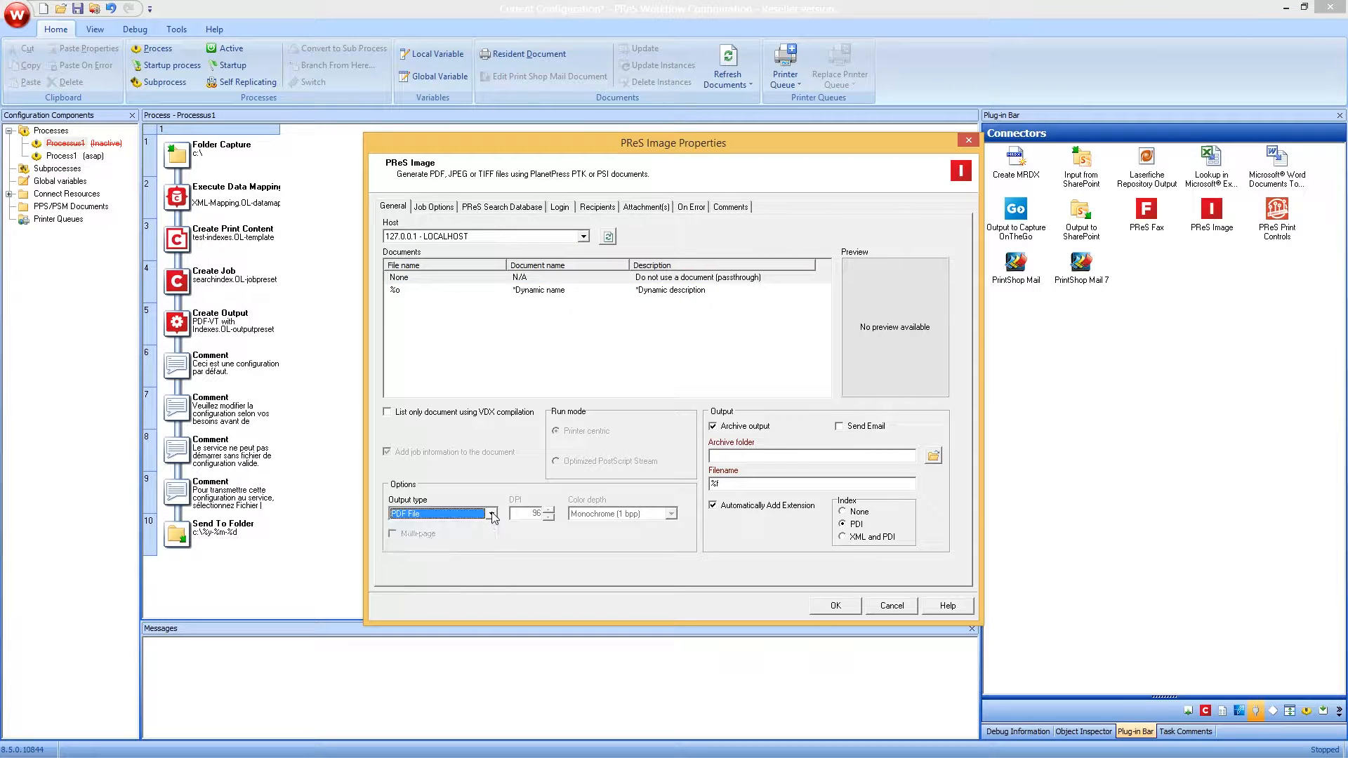
left_click(855, 525)
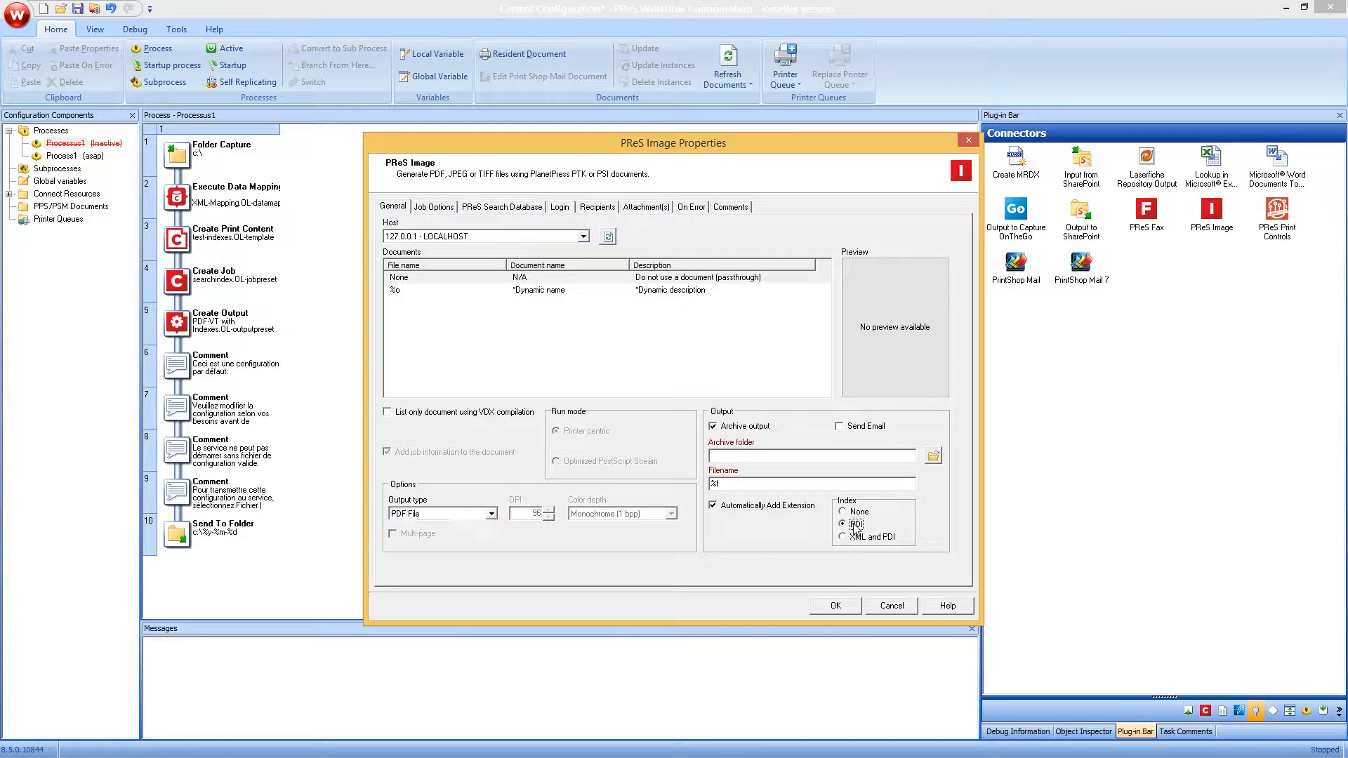
left_click(766, 457)
left_click(833, 606)
left_click(657, 420)
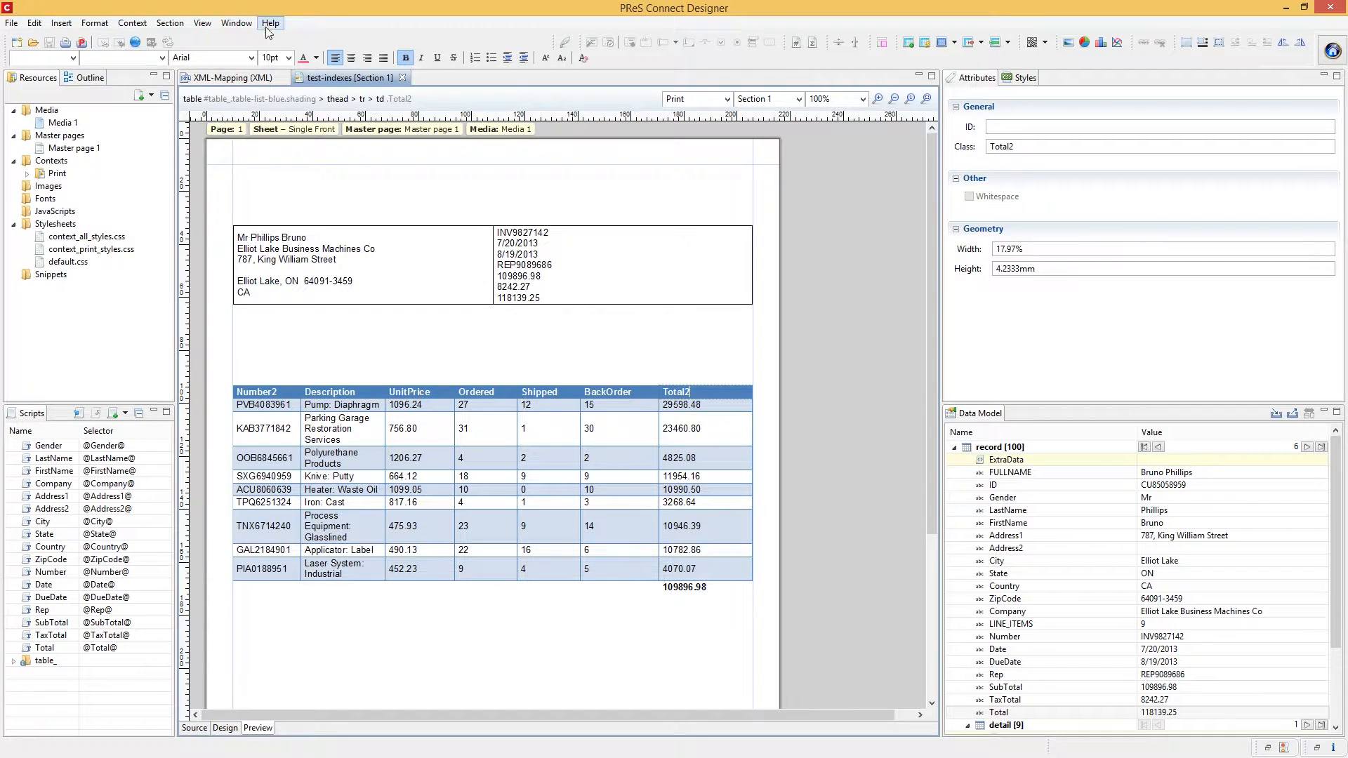
In PReS Connect Designer, open the searchindex job creation preset at its document-level meta data tags.
left_click(11, 23)
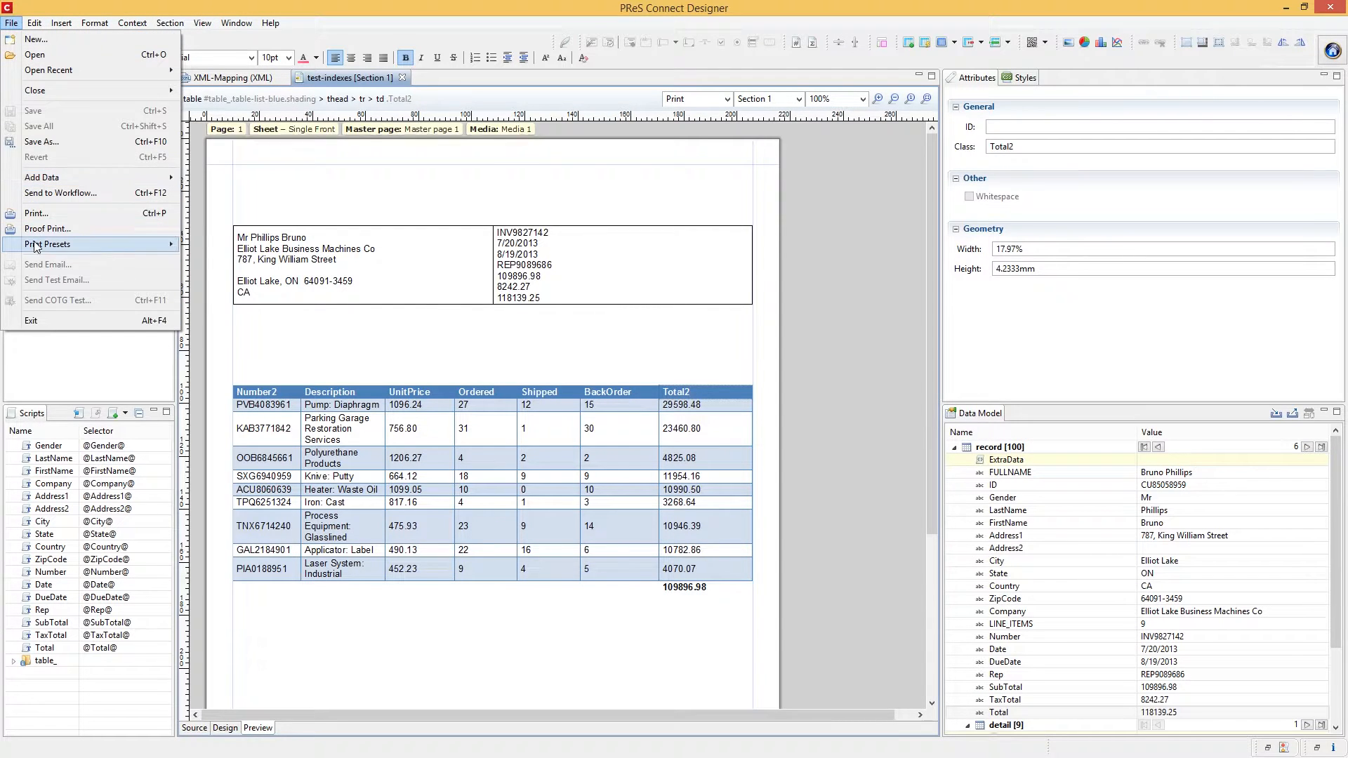
mouse_move(37, 249)
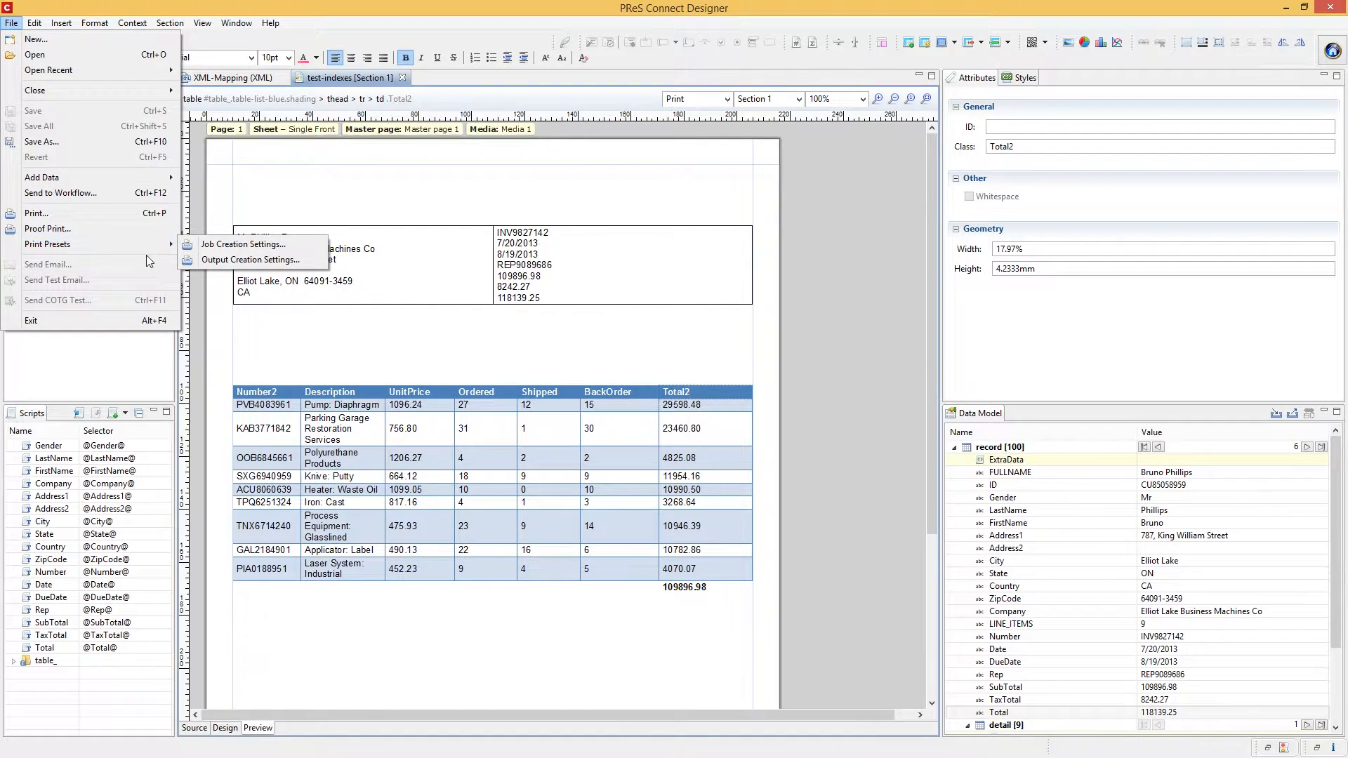
left_click(240, 247)
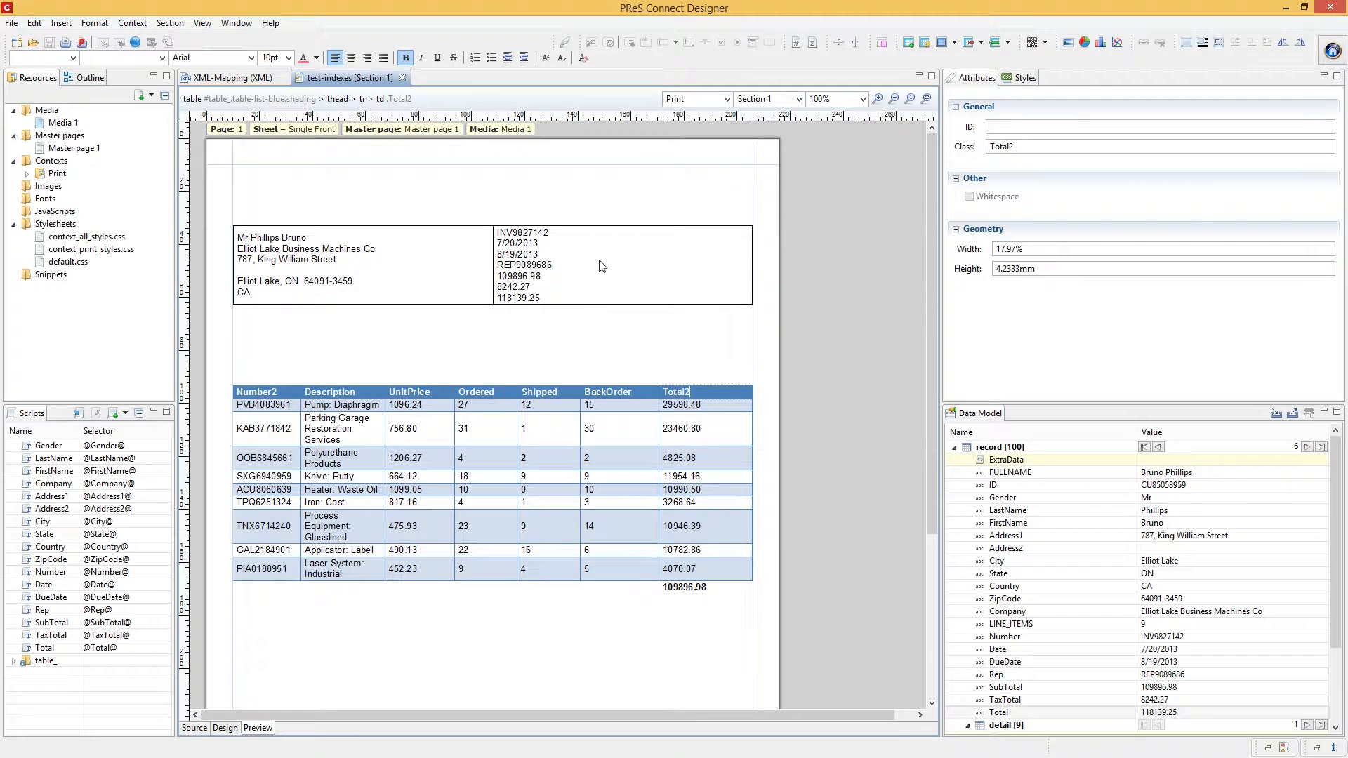
left_click(559, 147)
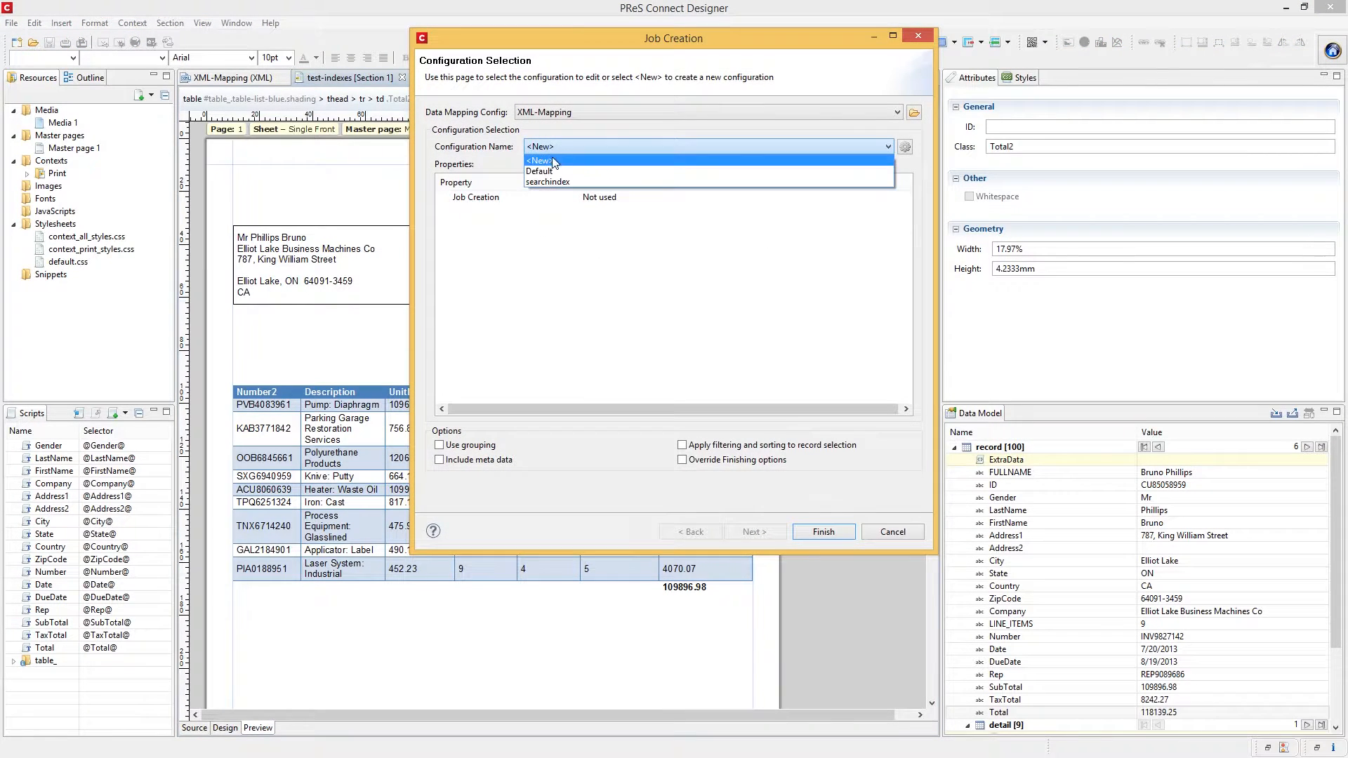
left_click(549, 182)
left_click(753, 532)
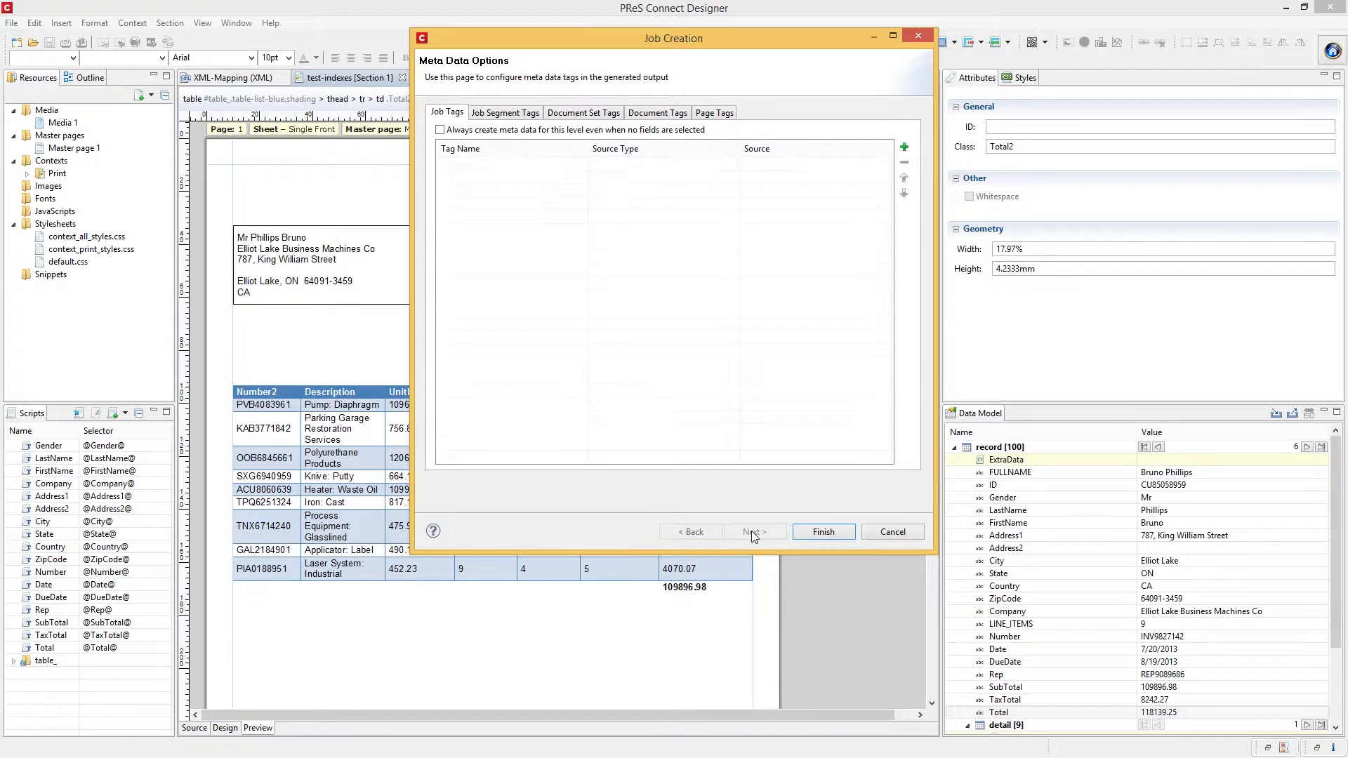
left_click(658, 112)
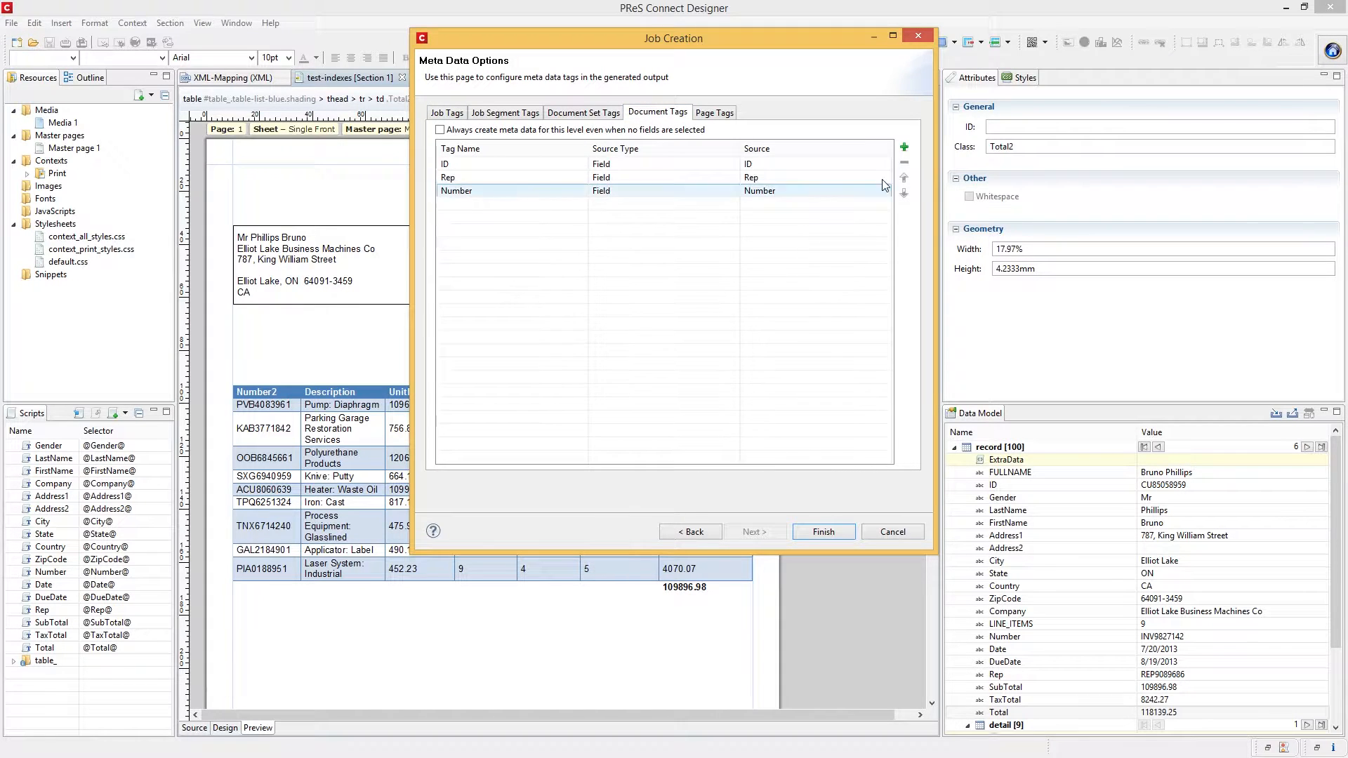
left_click(512, 191)
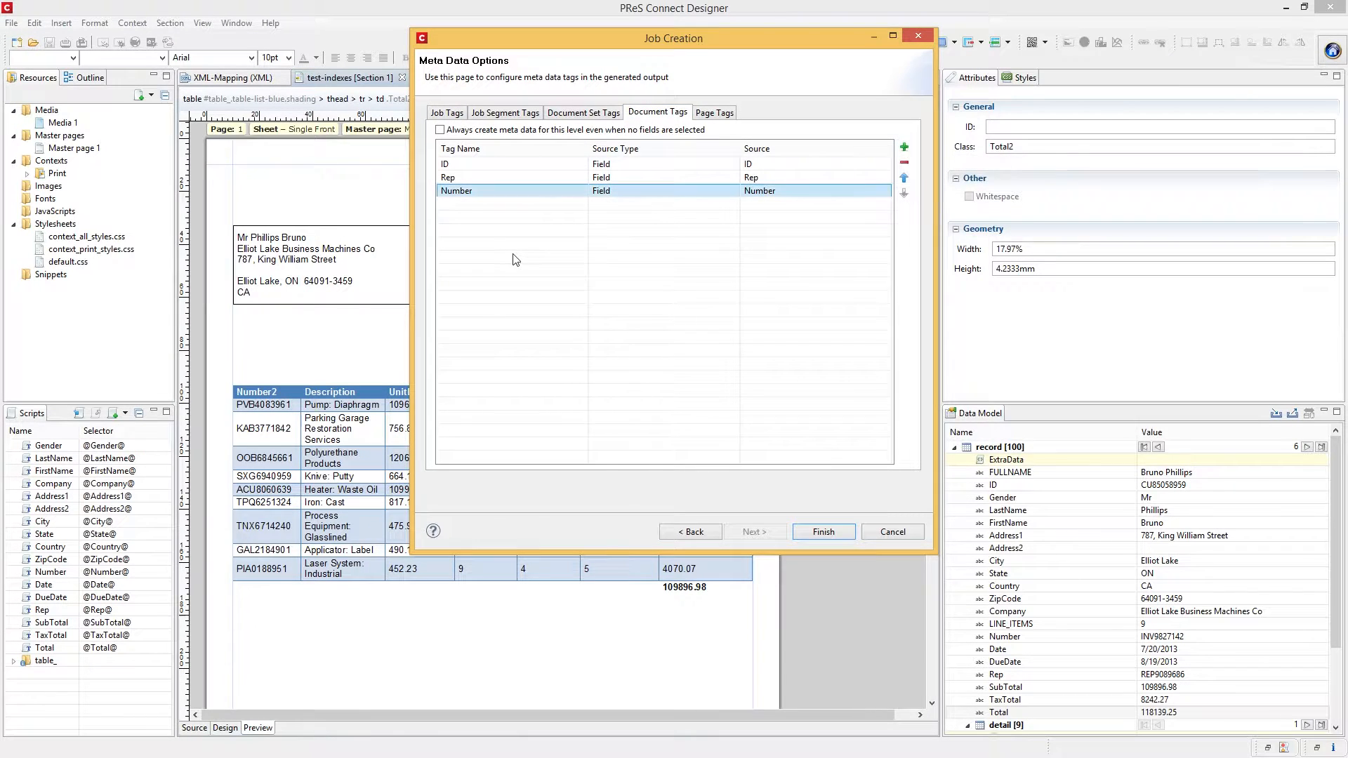
Add a text tag named FaxNumber to the document tags and enter the fax number as its source.
left_click(904, 147)
left_click(945, 179)
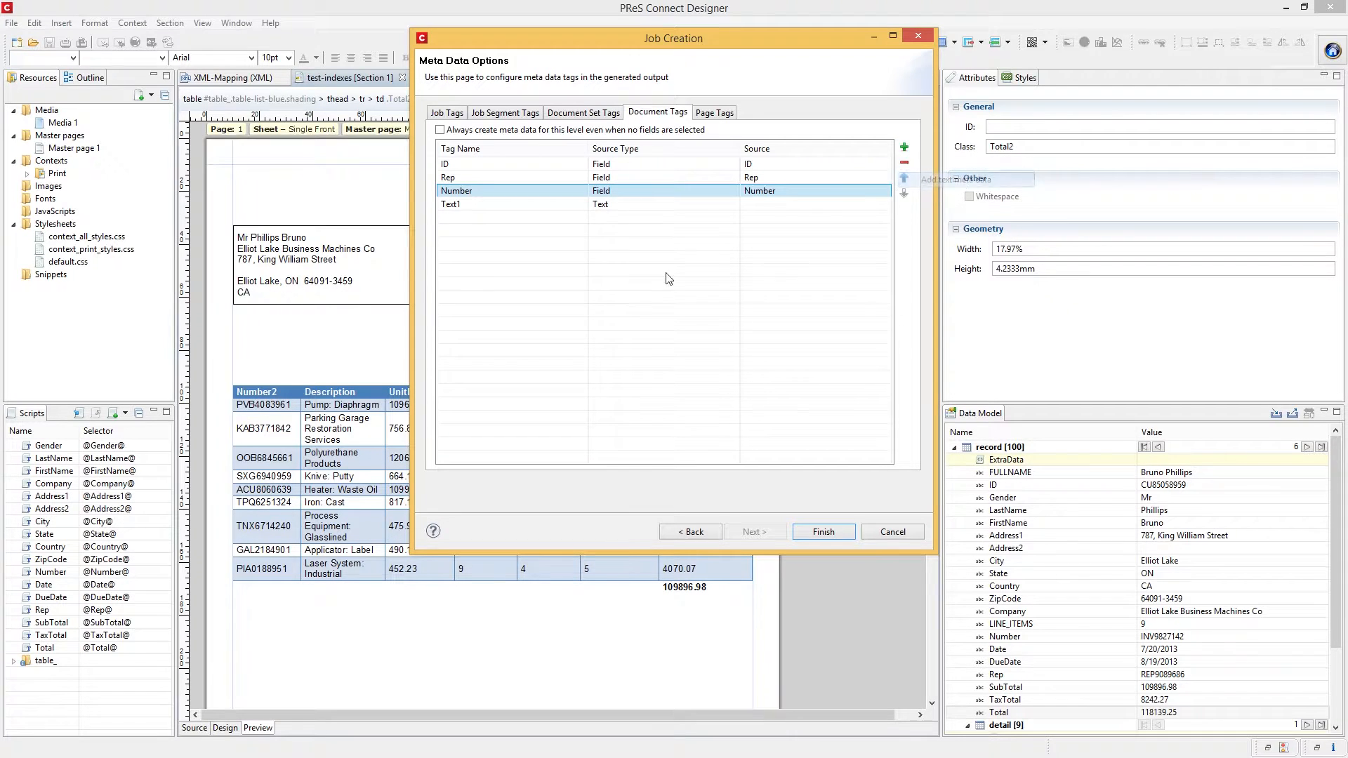
left_click(512, 205)
left_click(512, 204)
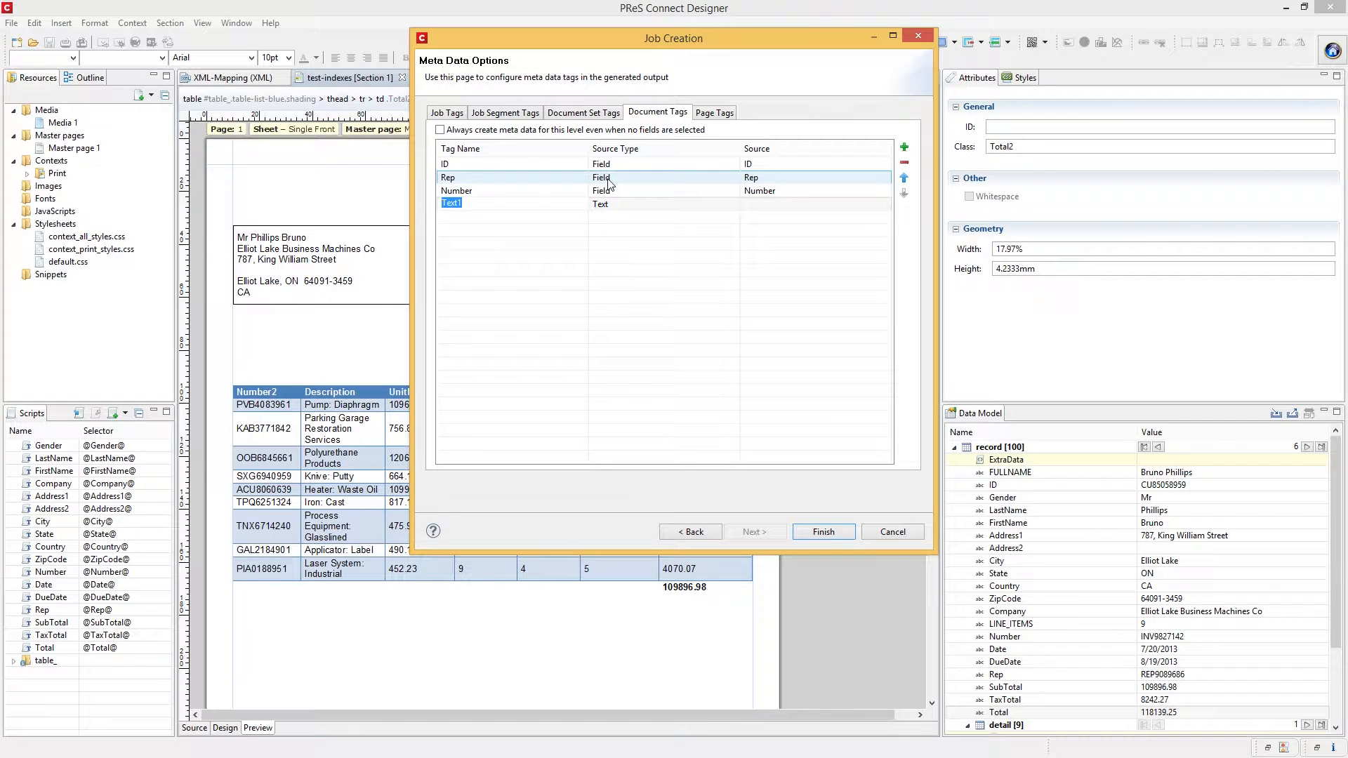
type("FaxNumber")
left_click(819, 205)
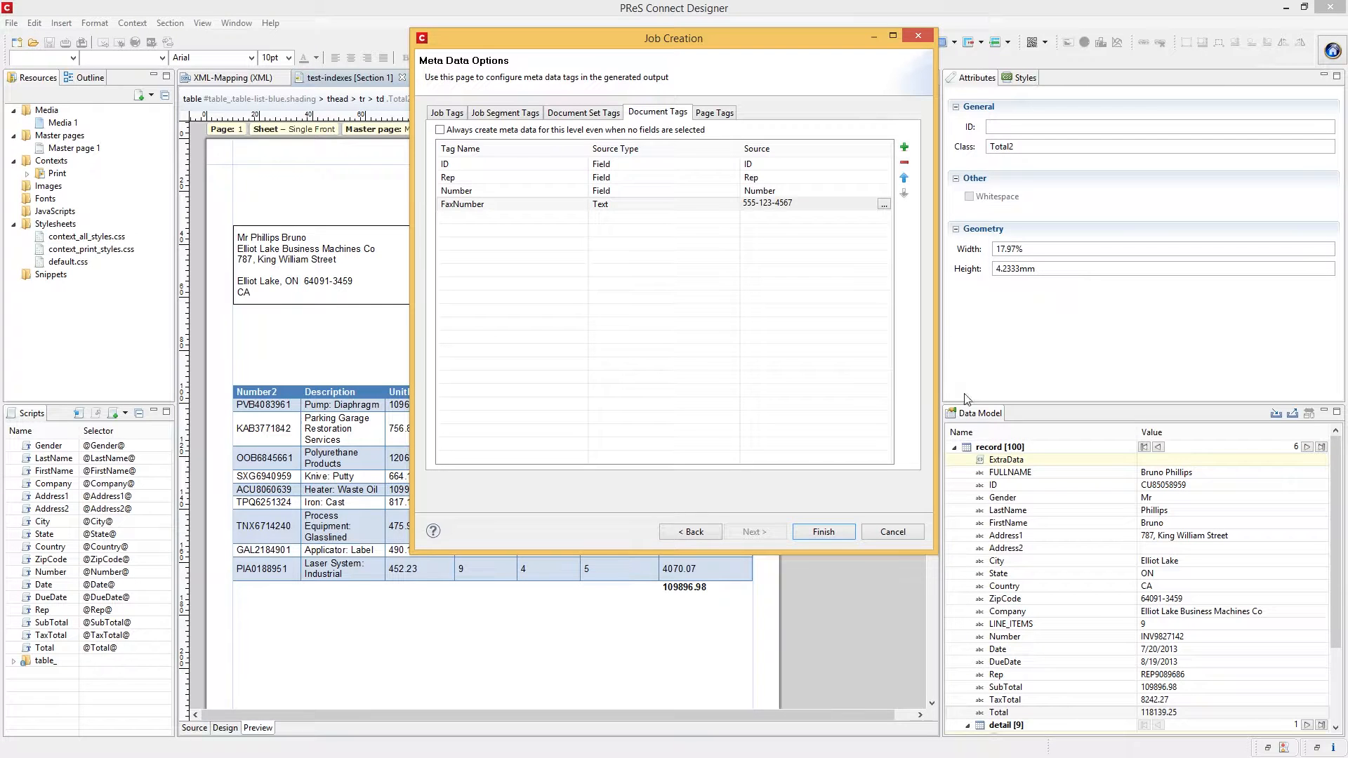
left_click(792, 253)
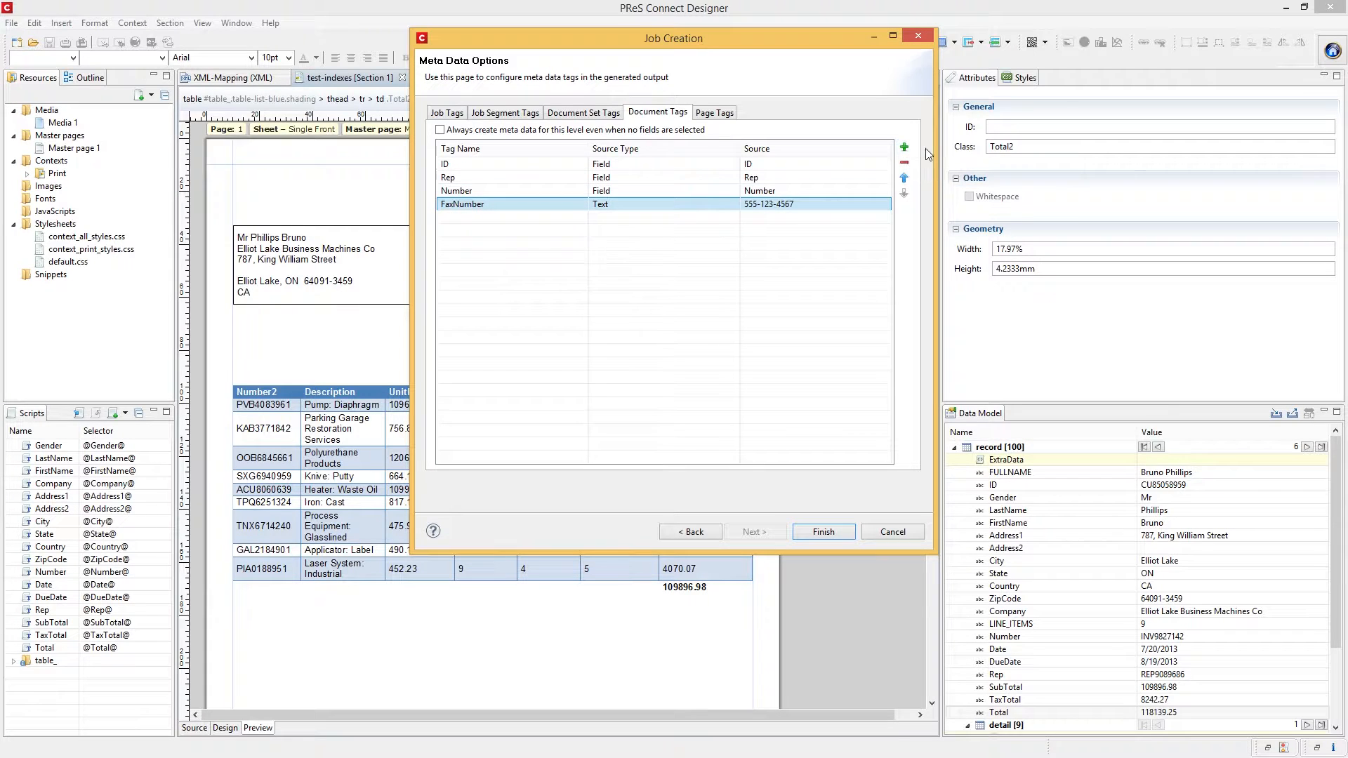
Add a second text document tag named FaxInfo with "This is a fax." as its source.
left_click(905, 148)
left_click(941, 179)
type("FaxInfo")
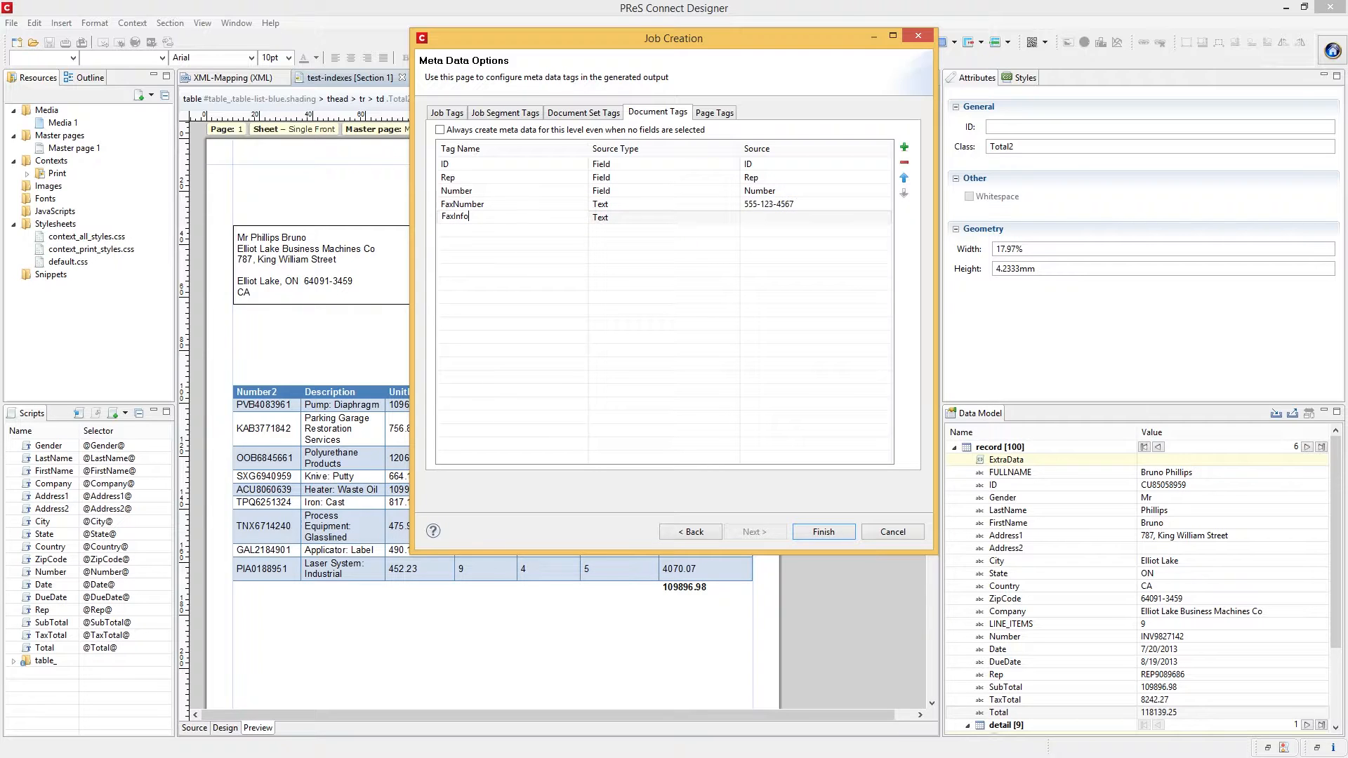
left_click(790, 217)
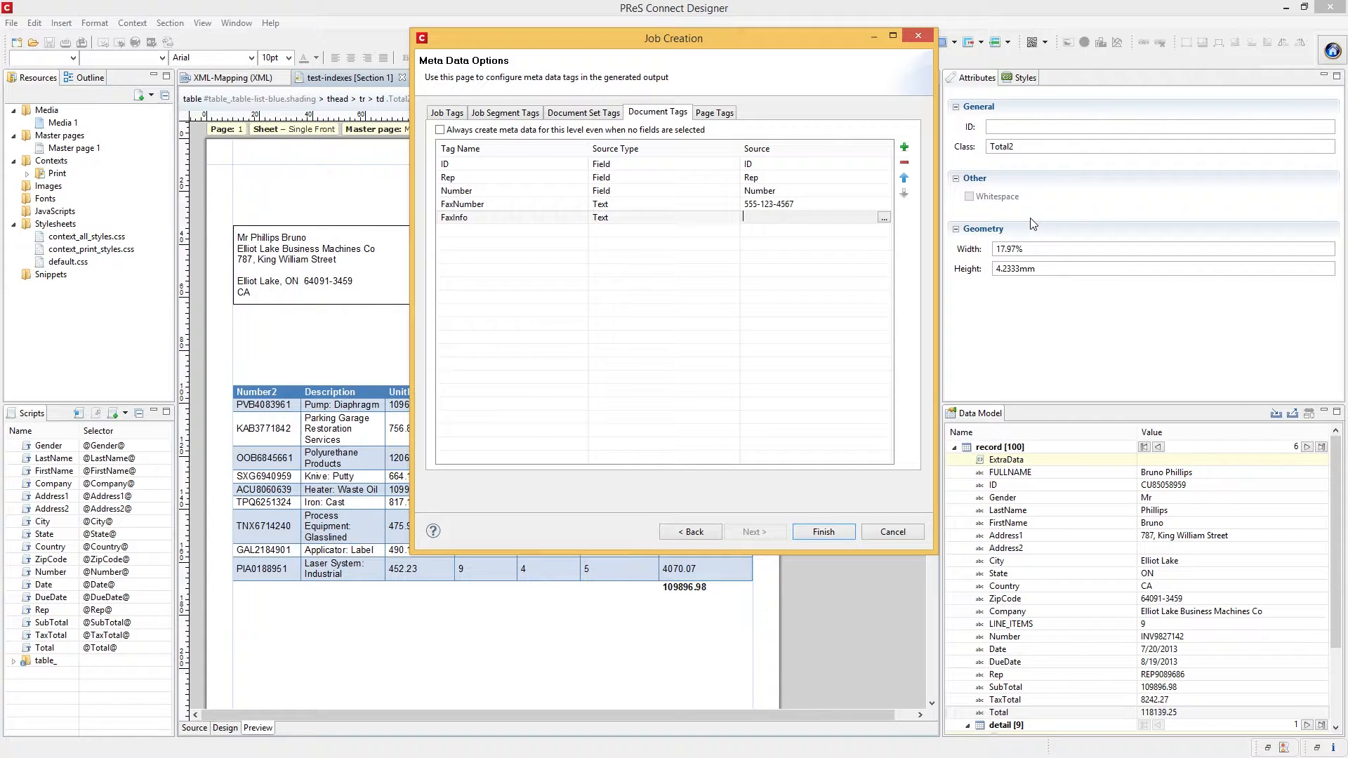
type("This is a fax.")
left_click(577, 267)
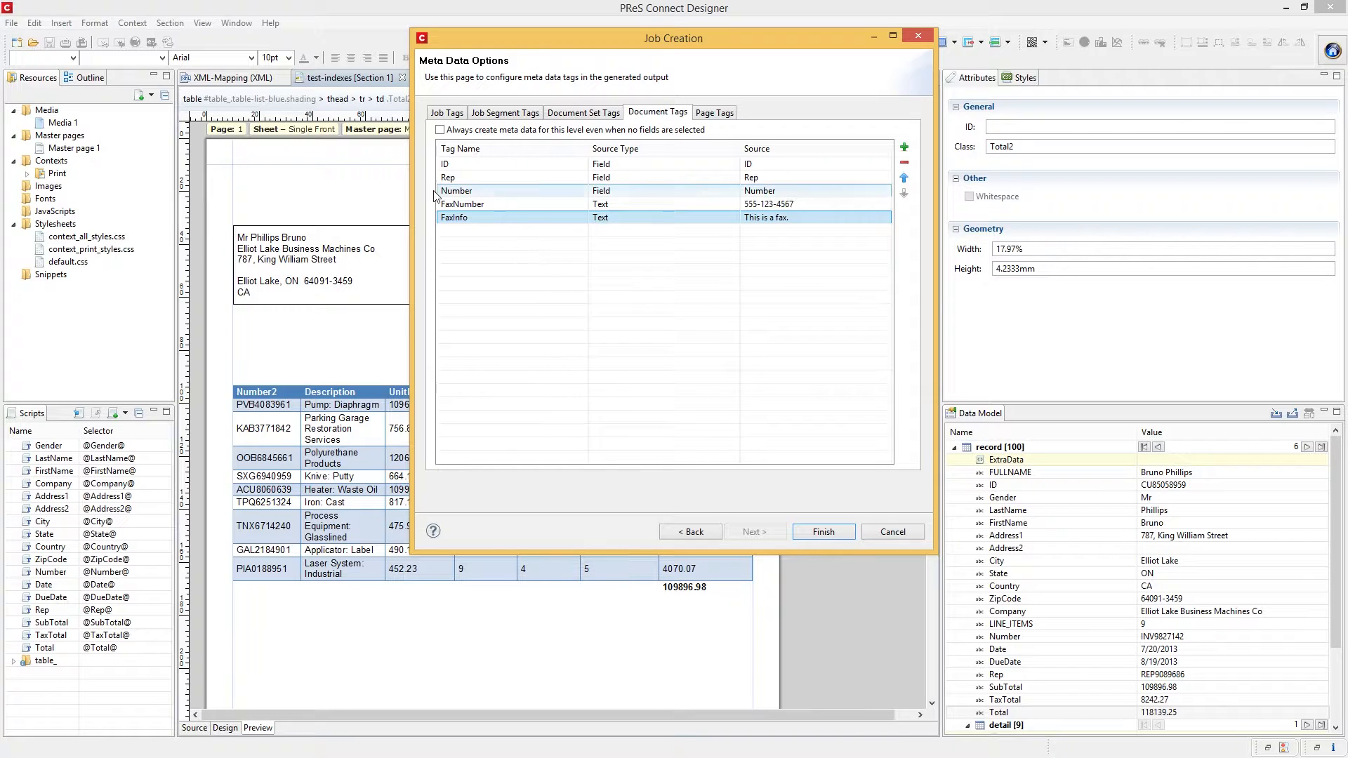
Finish the job creation settings and save them as a new preset named faxindexes.
left_click(819, 536)
double_click(649, 306)
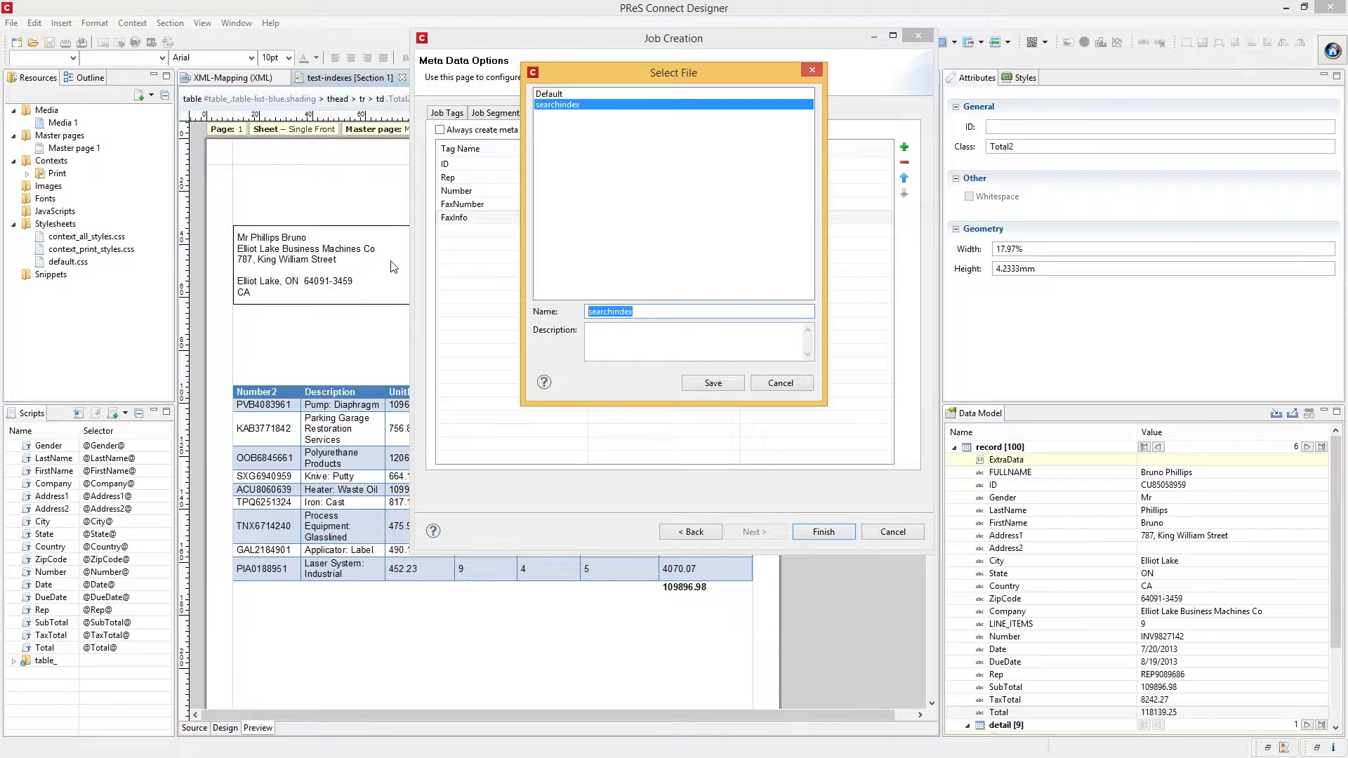
type("faxindexes")
left_click(722, 380)
Send only the faxindexes job creation preset to Workflow, leaving the template and data mapping configuration empty.
left_click(12, 23)
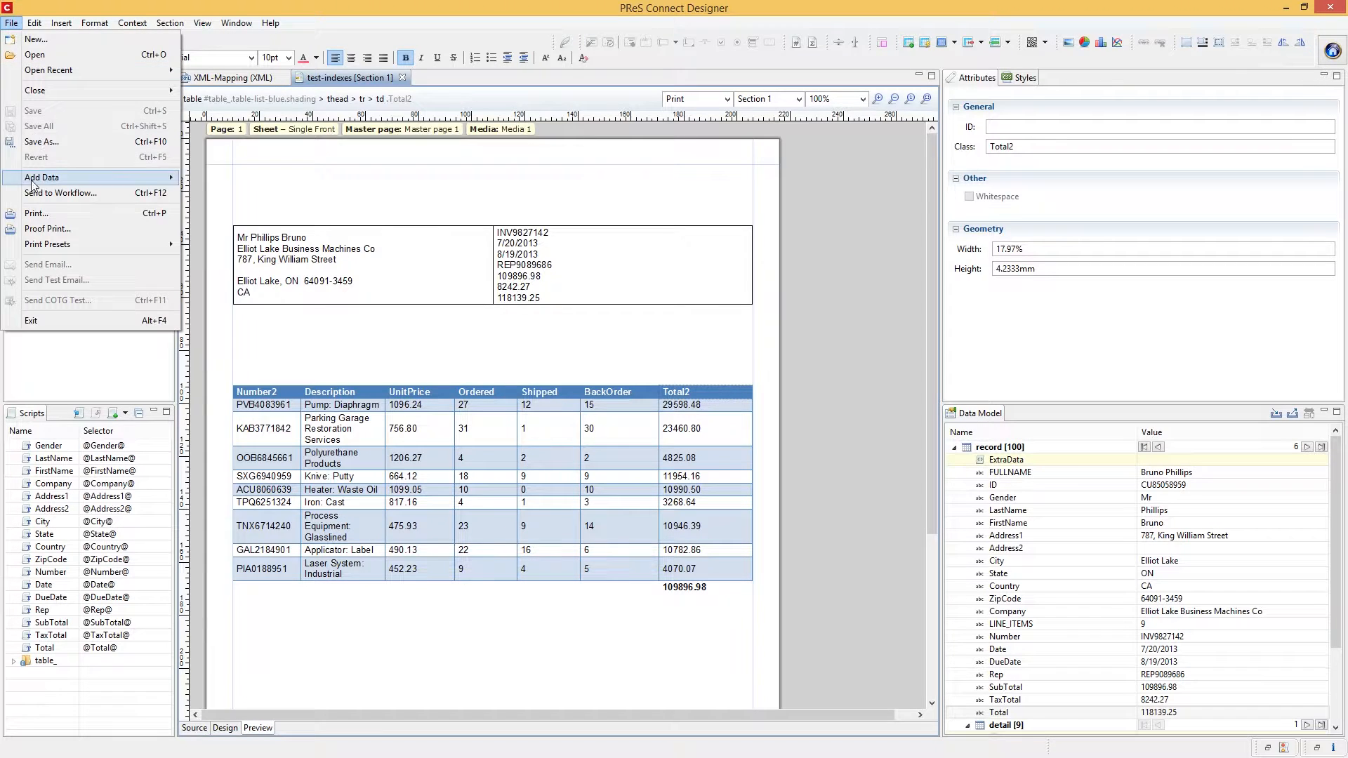
left_click(60, 193)
key("Delete")
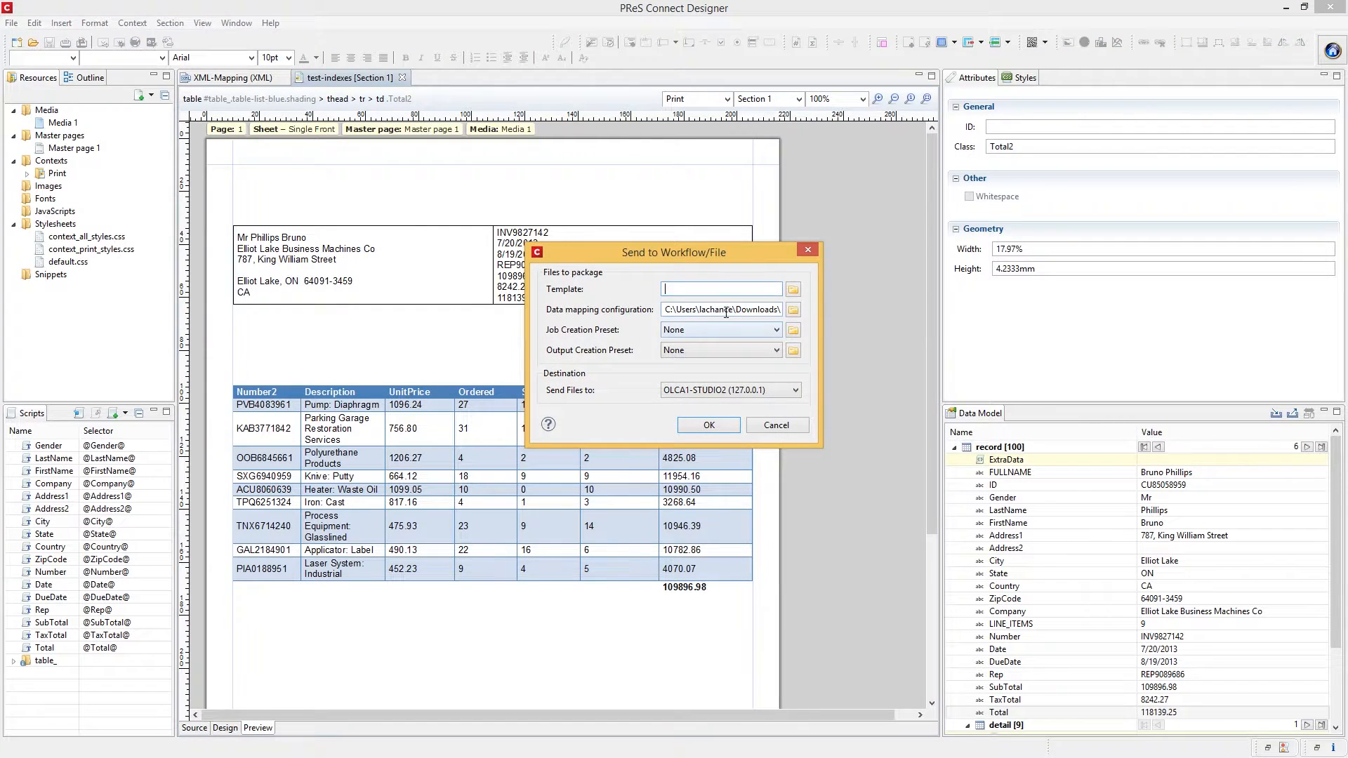
double_click(729, 310)
key("Delete")
key("End")
key("shift+Home")
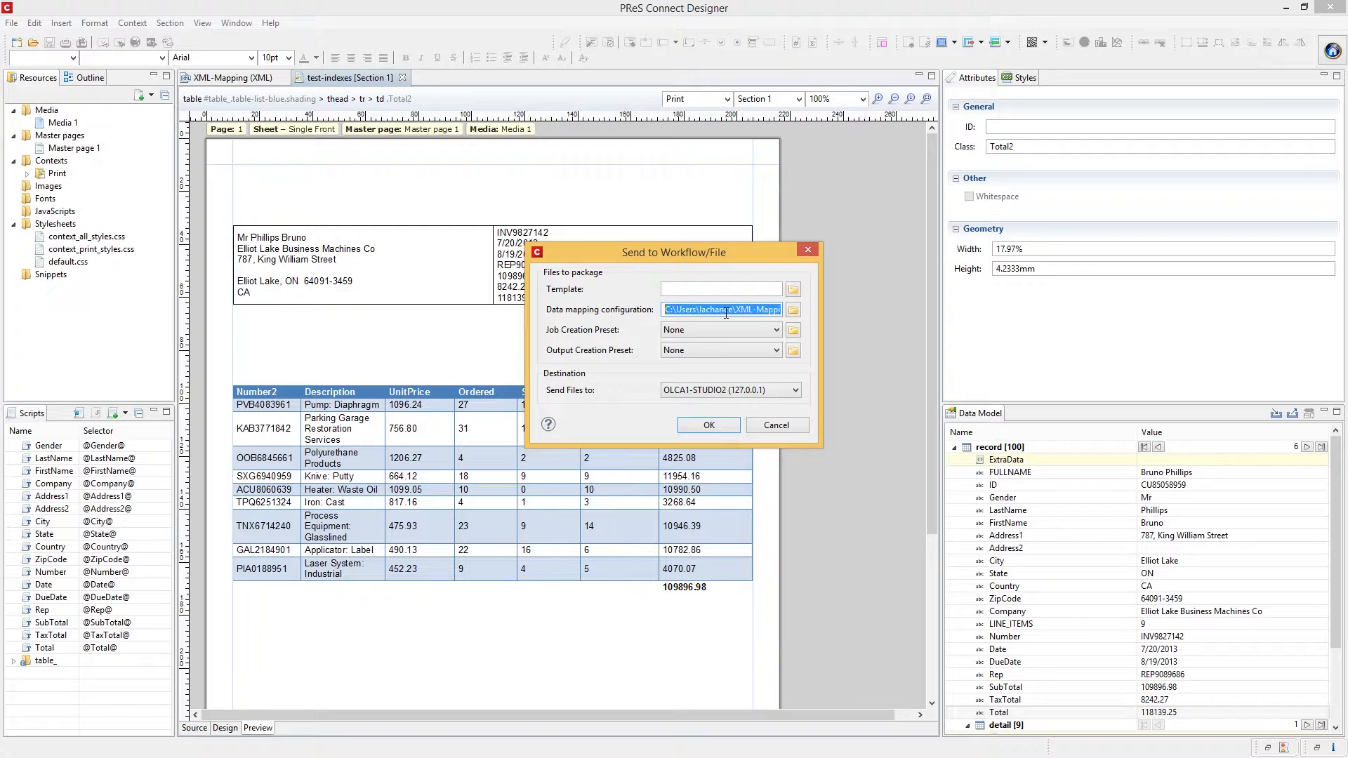
key("Delete")
left_click(678, 330)
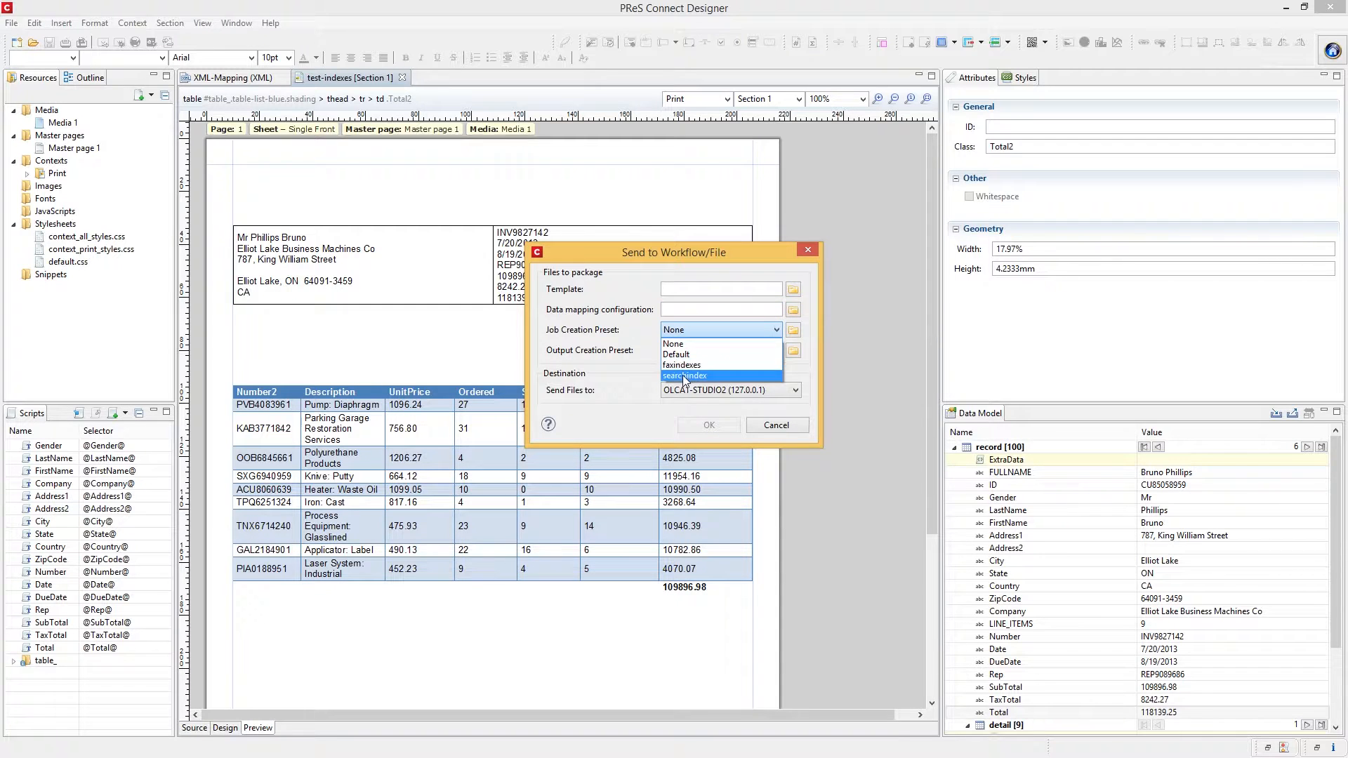
left_click(685, 365)
left_click(709, 425)
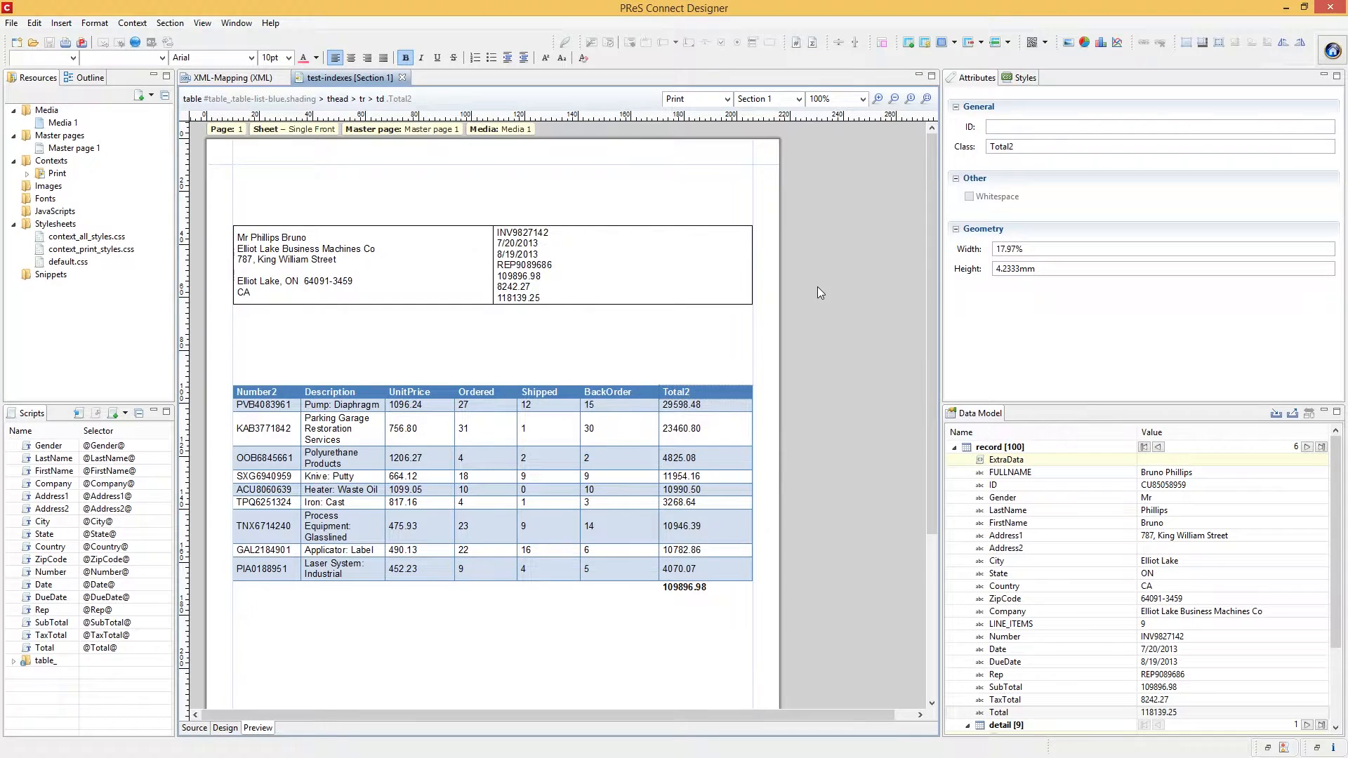
Switch to PReS Workflow Configuration and replace the PReS Image task ending Processus1 with a PReS Fax task set to passthrough on the local host.
key("alt+Tab")
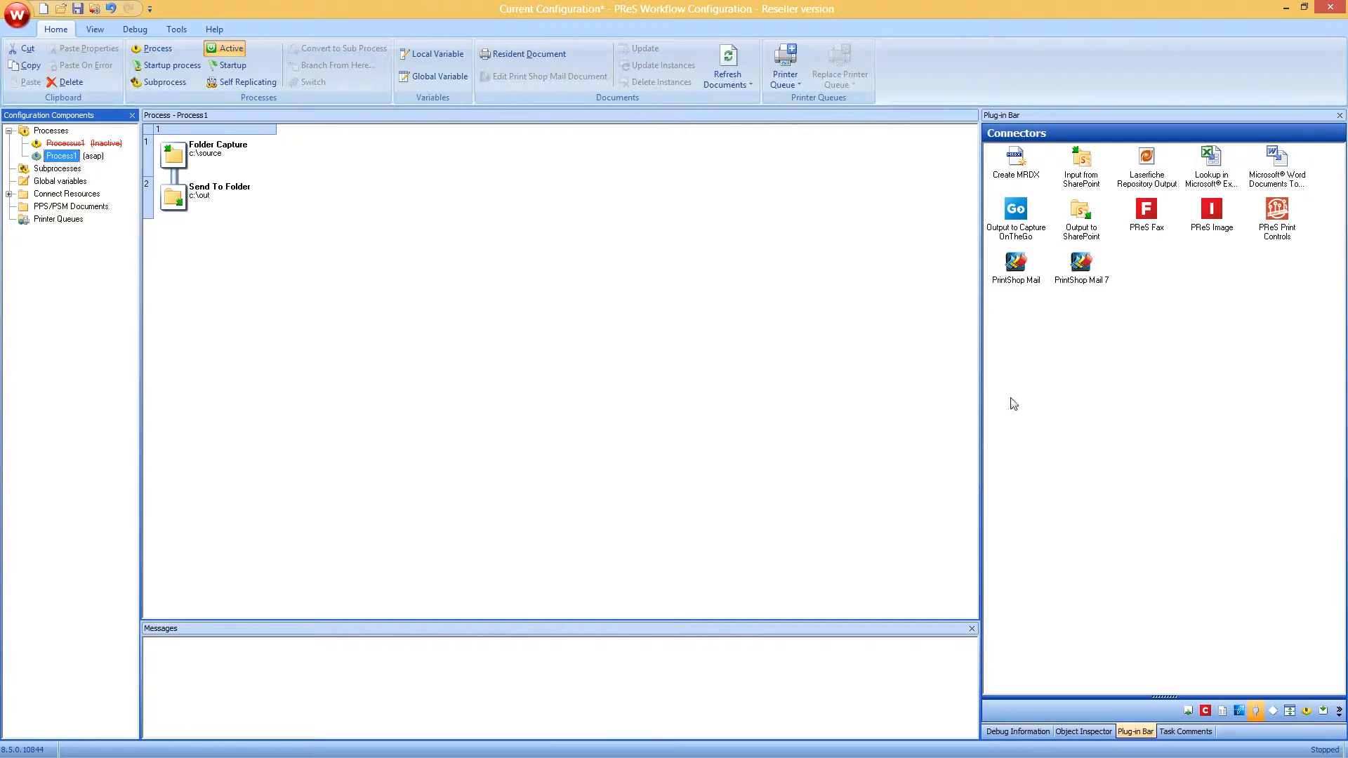
left_click(1272, 394)
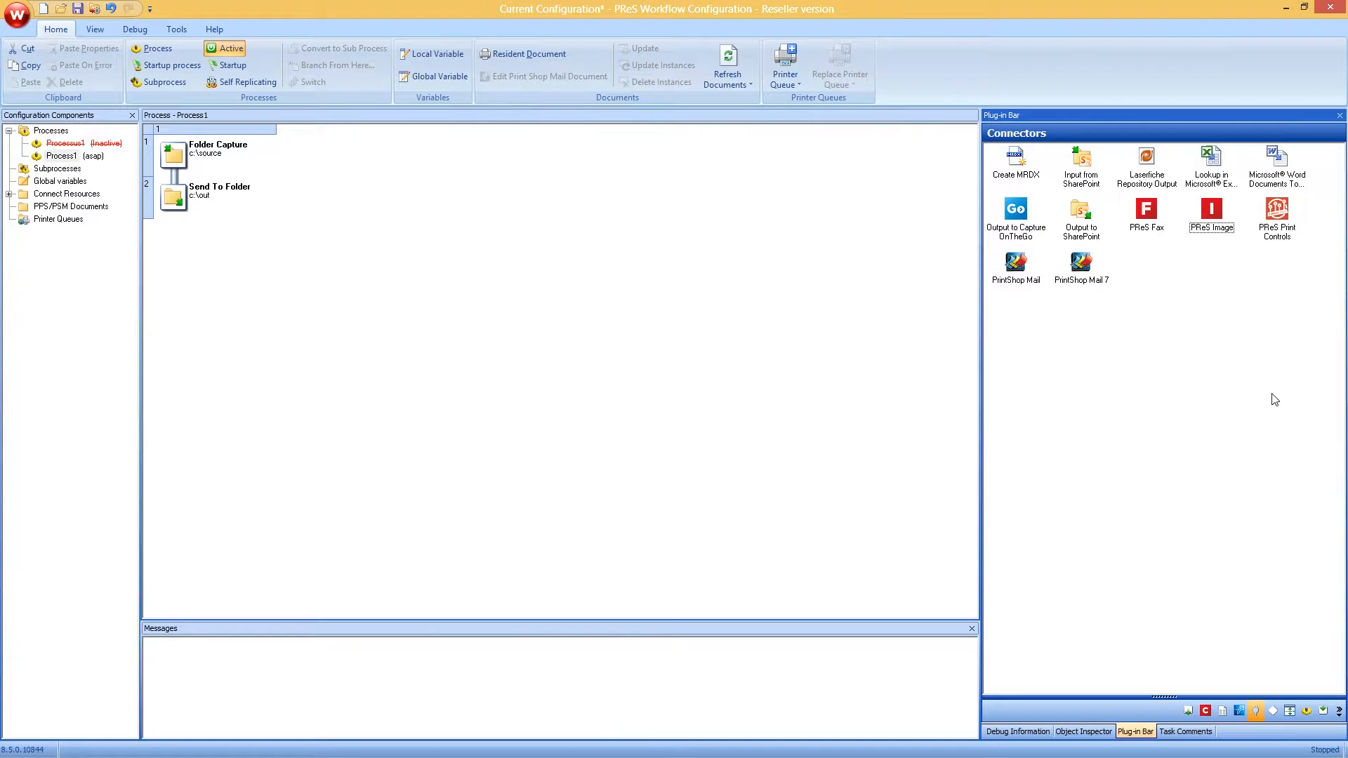
left_click(42, 143)
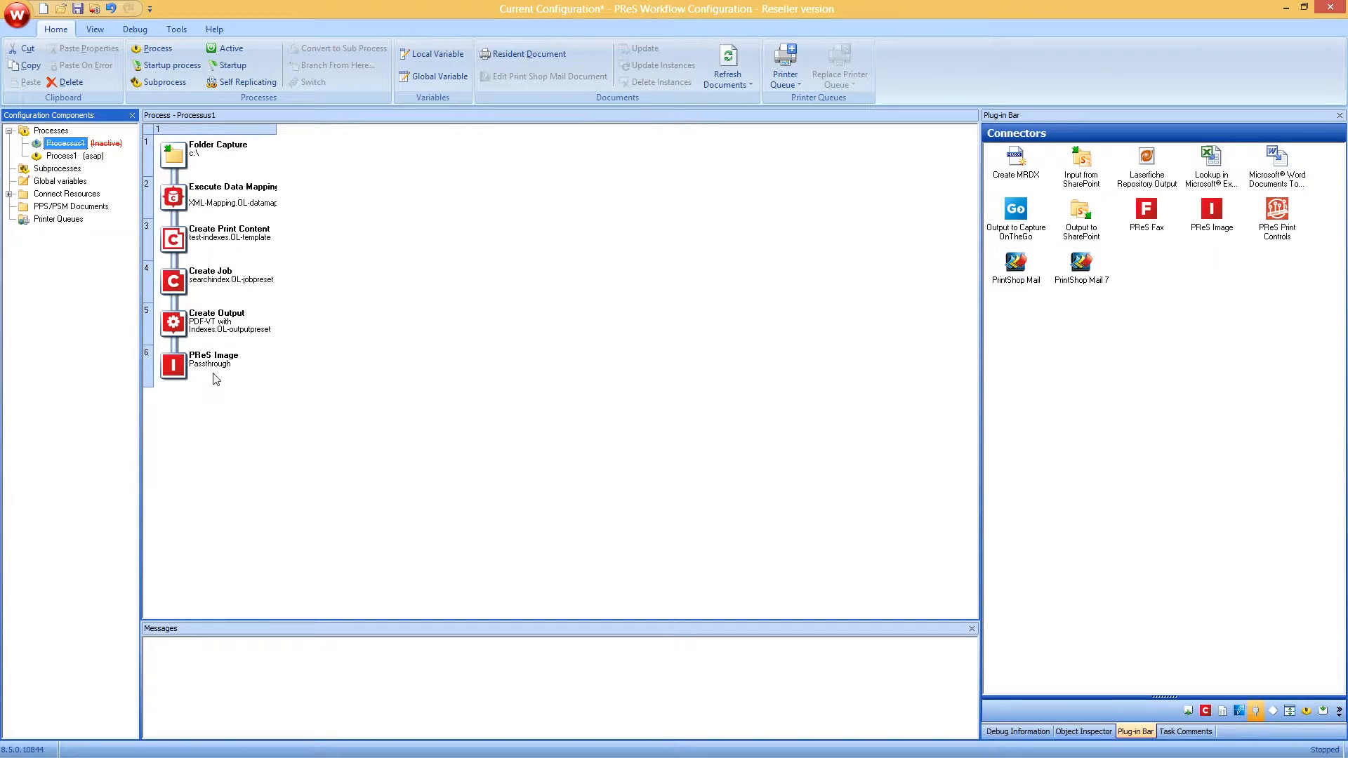
left_click(172, 363)
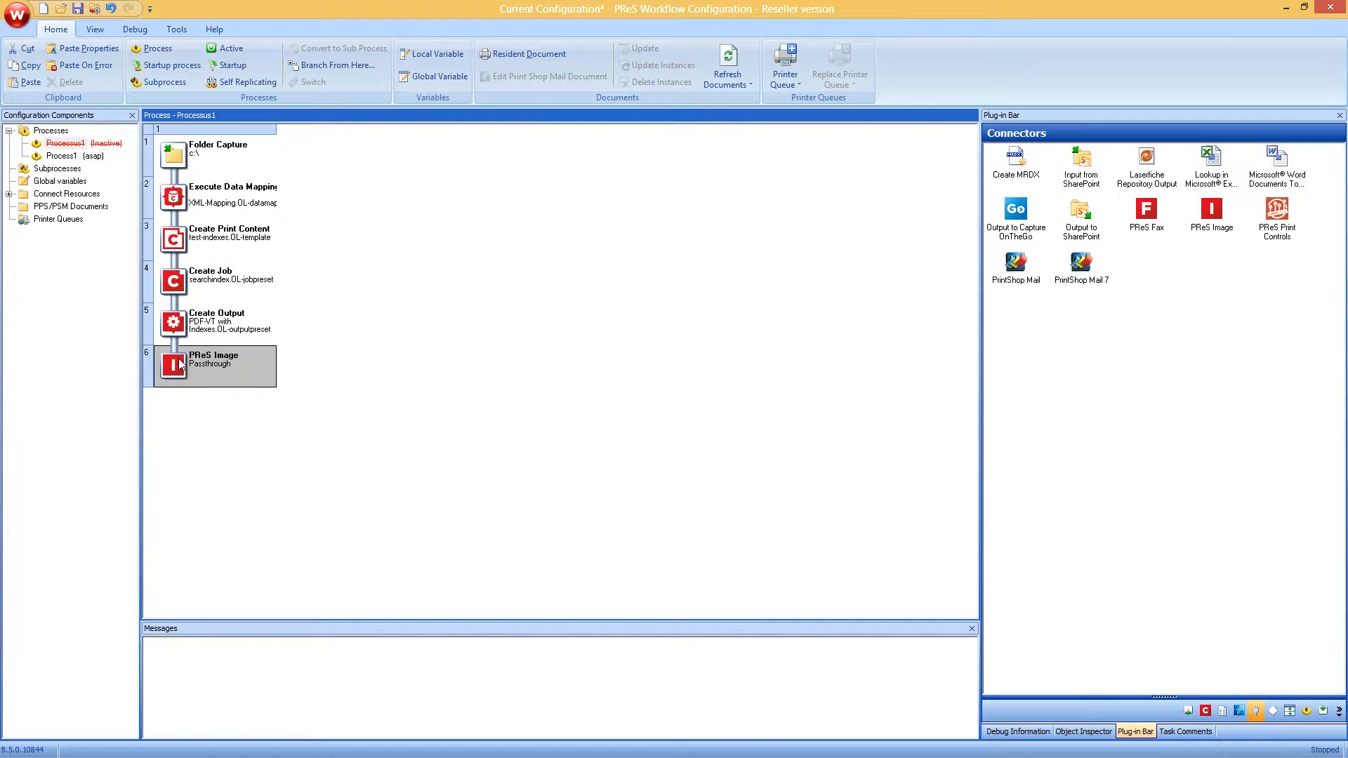
left_click(1135, 205)
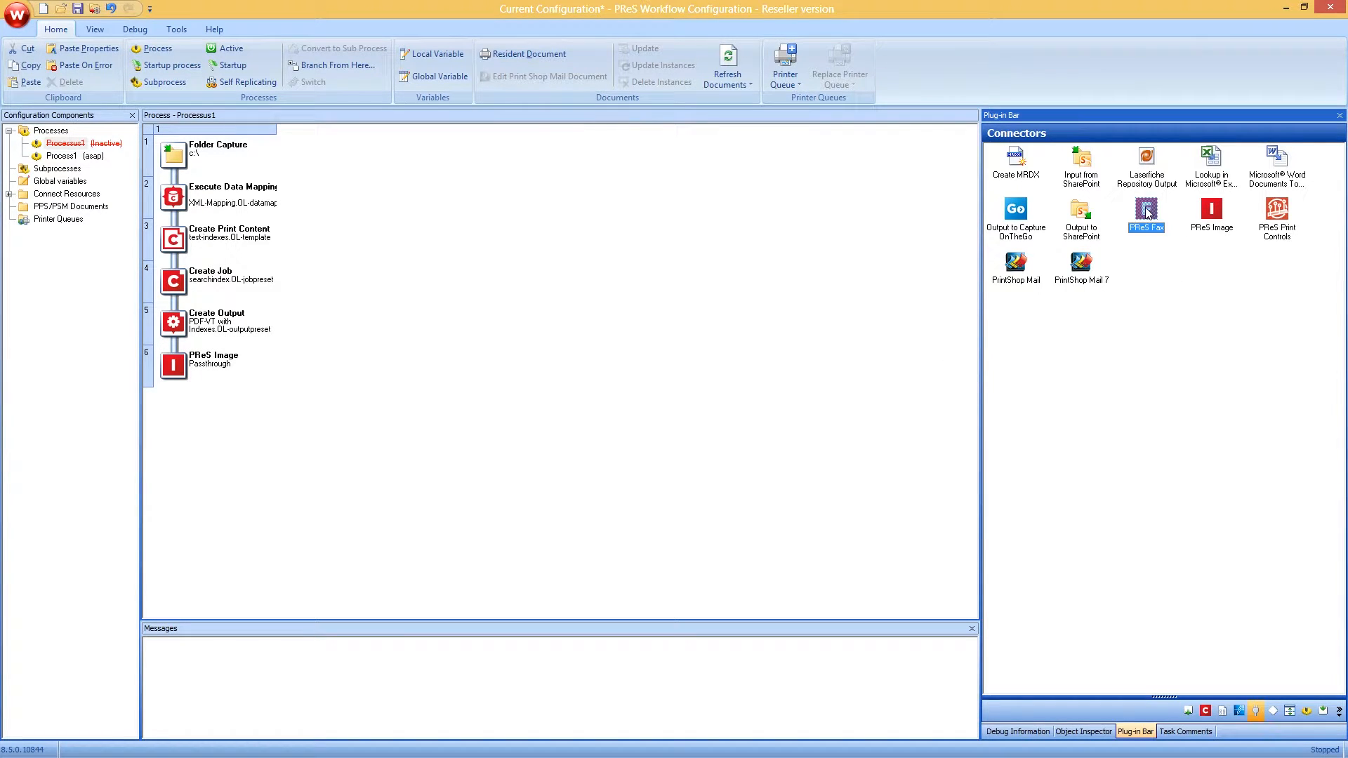
left_click_drag(1135, 205, 173, 374)
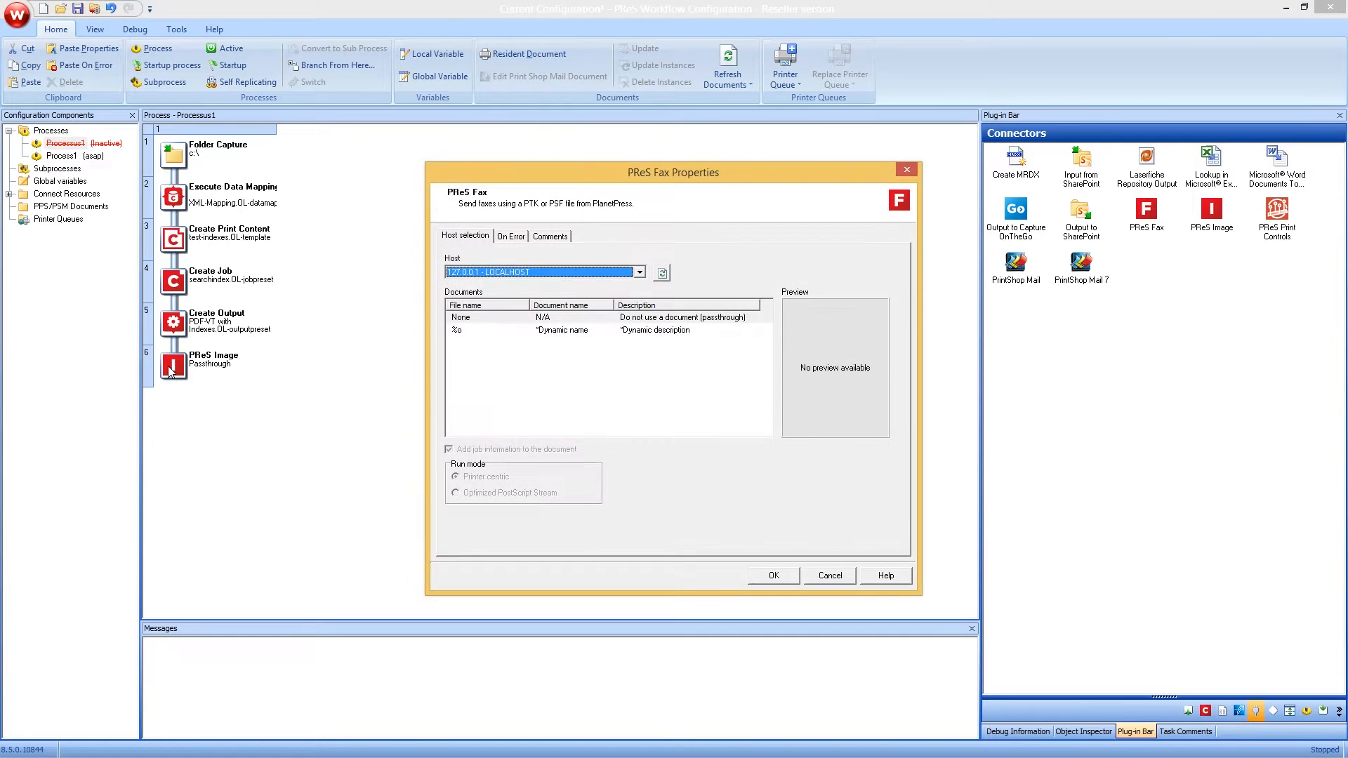
left_click(773, 575)
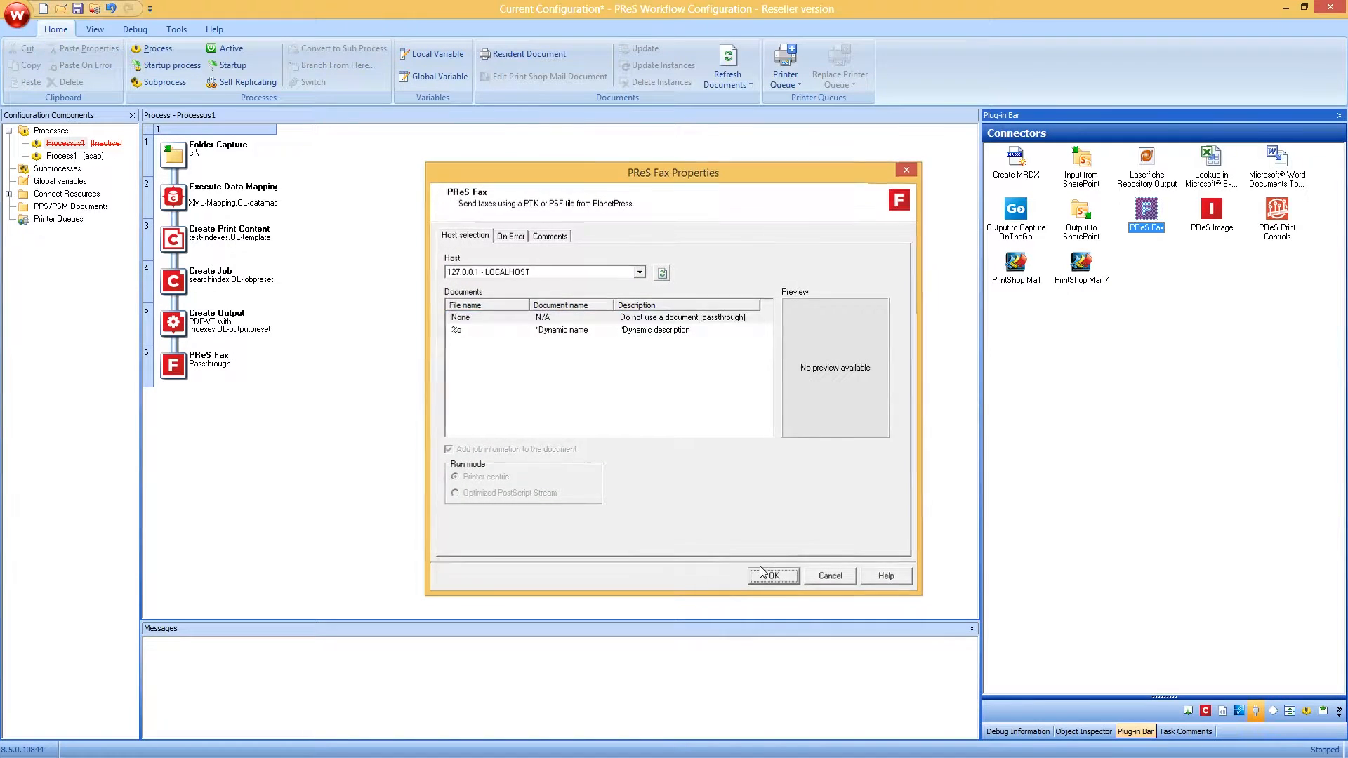
left_click(198, 361)
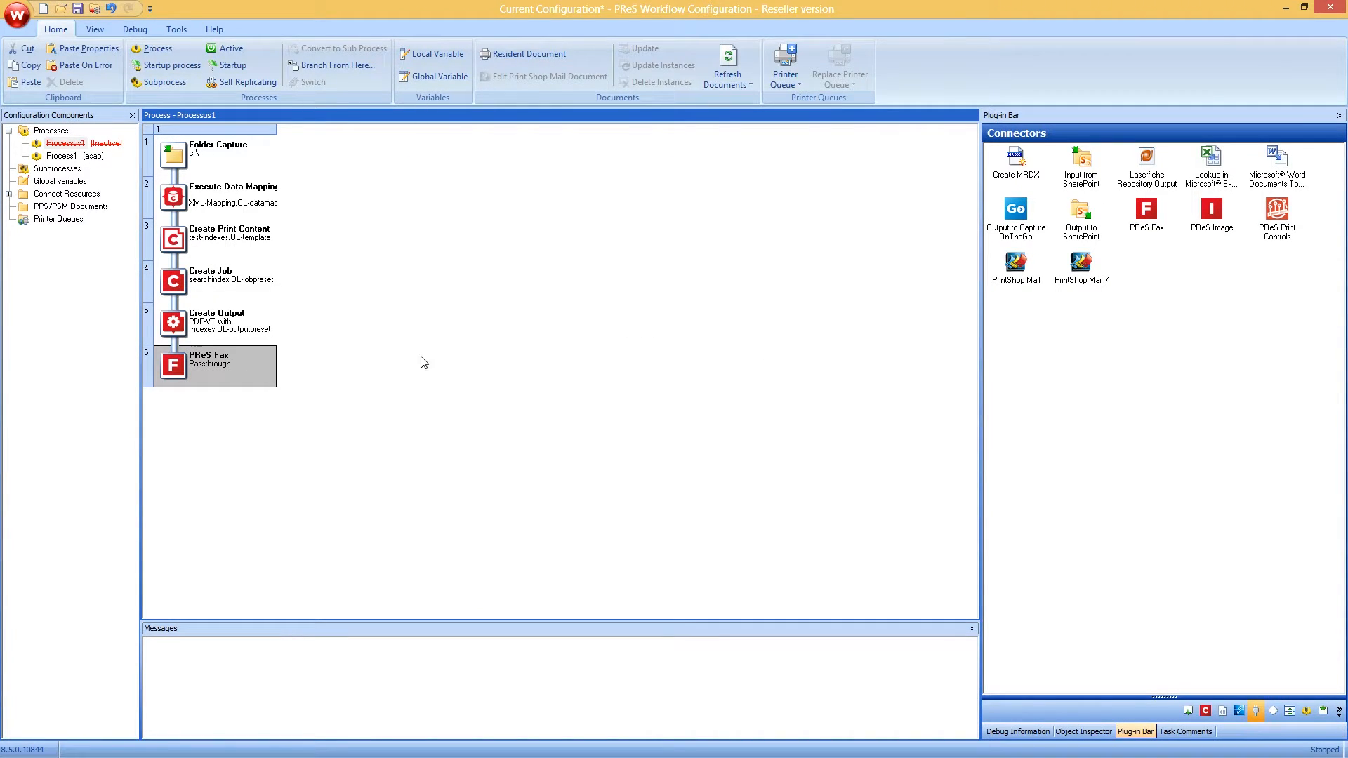
Open the Workflow preferences and review the PReS Fax plug-in settings, including the fax service selection.
left_click(177, 29)
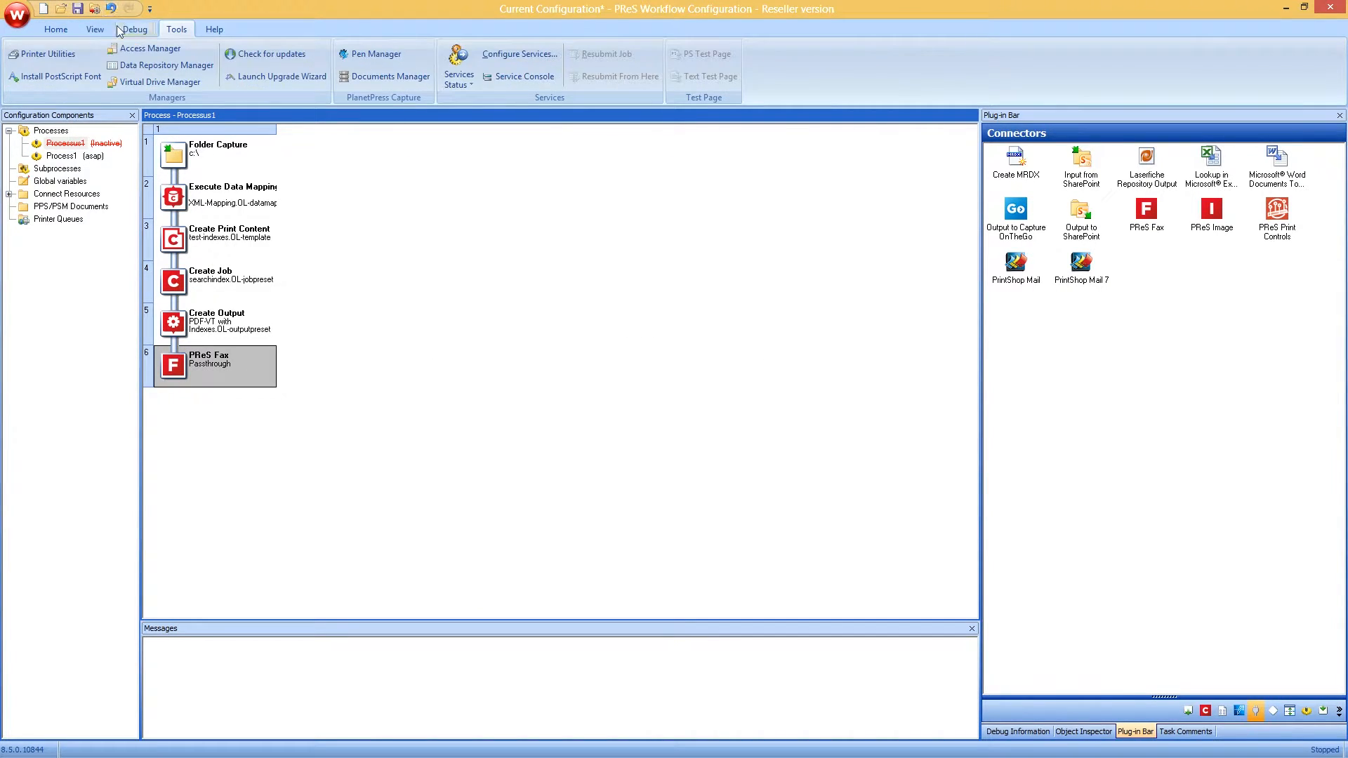
left_click(15, 13)
left_click(503, 315)
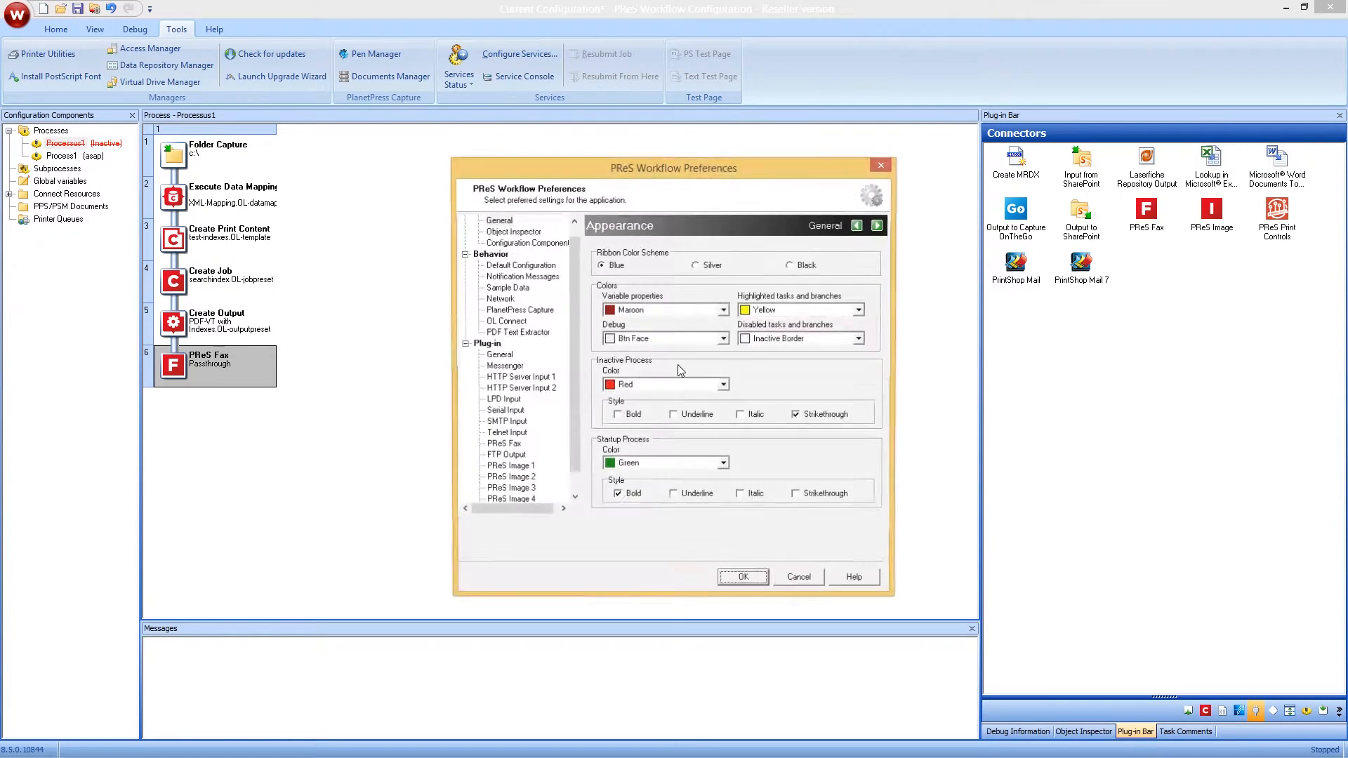
scroll(572, 407, "down", 1)
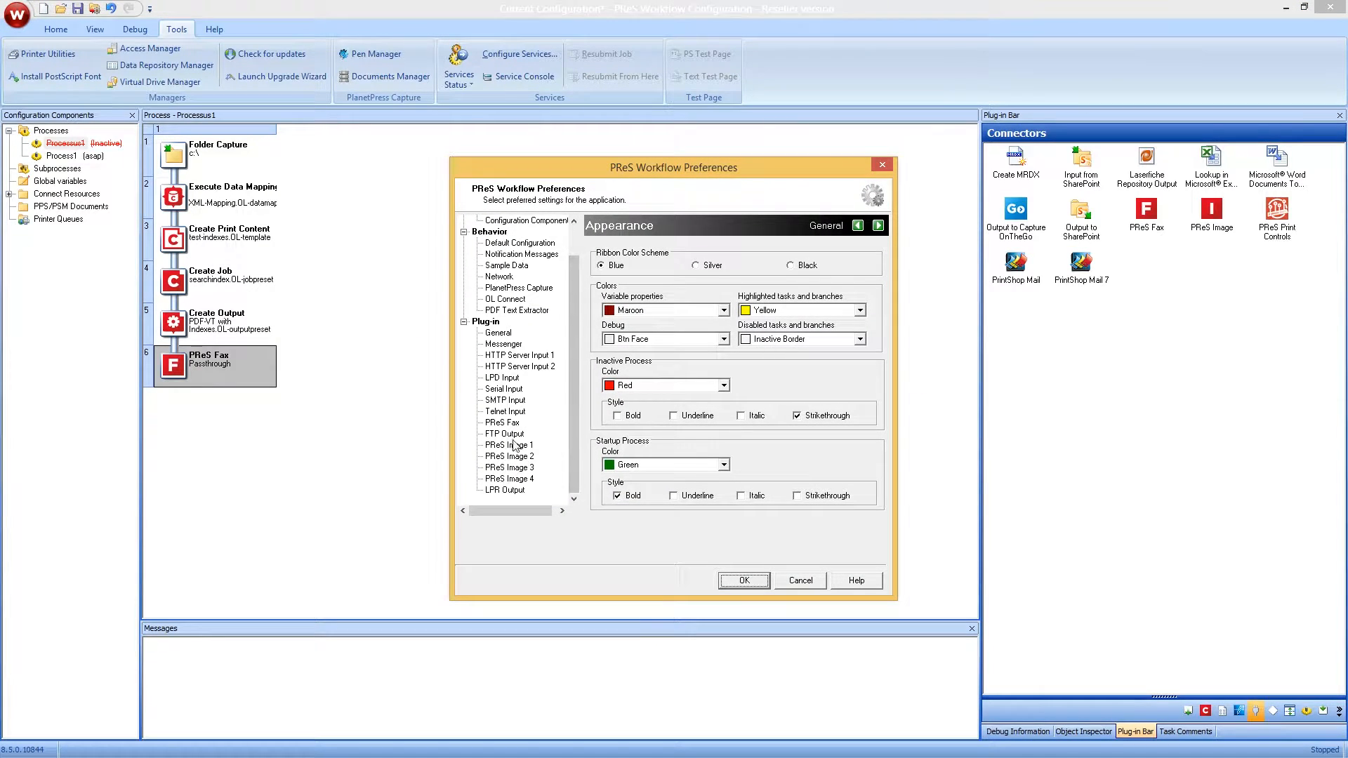
left_click(503, 422)
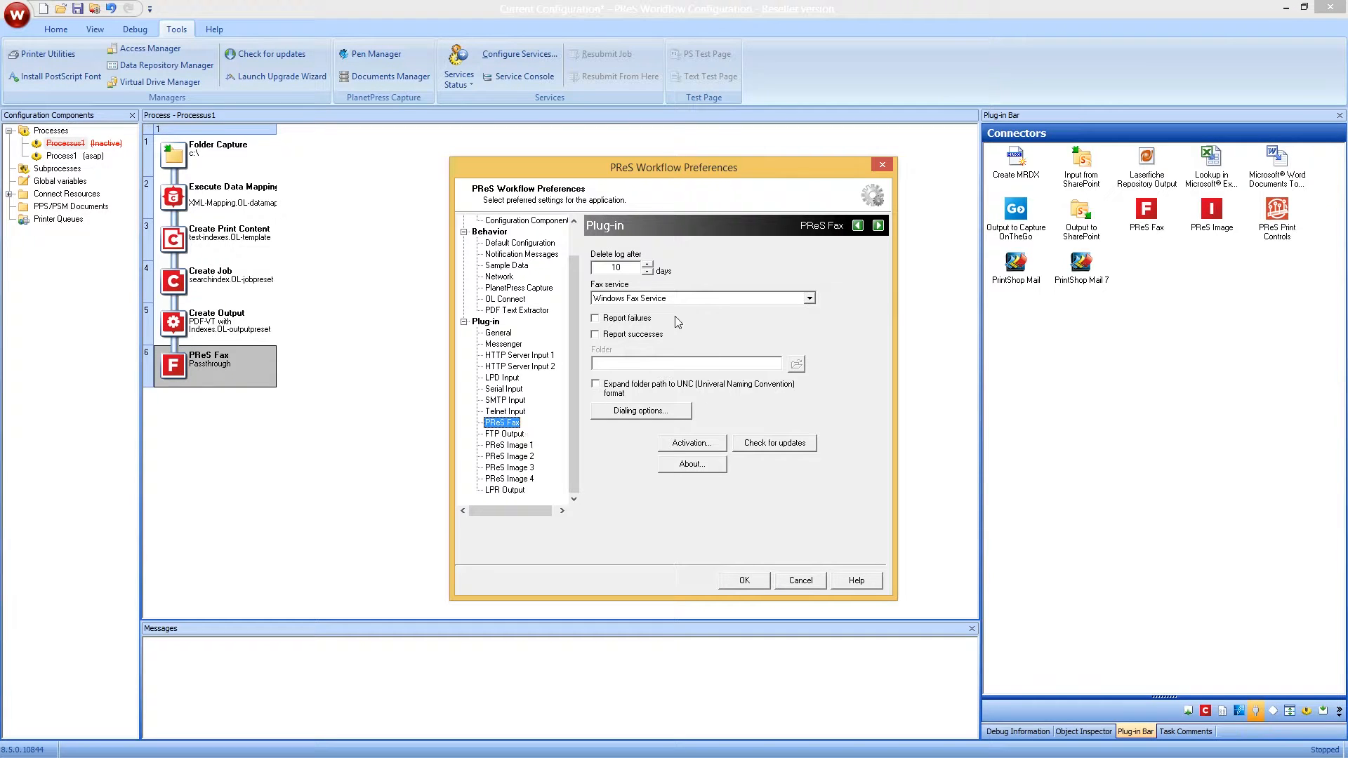
left_click(647, 299)
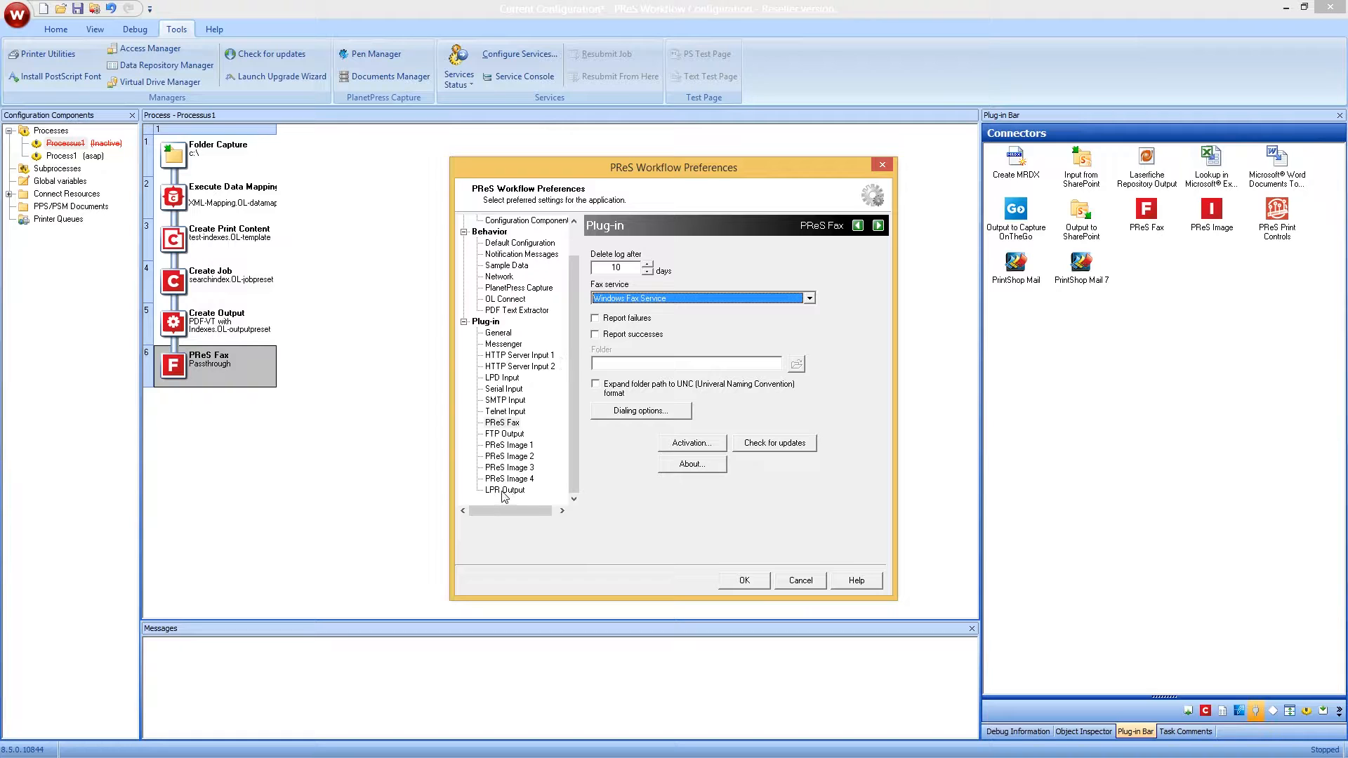
Review the PReS Image 1 to 4 plug-in preferences, covering database and mail settings, and close the preferences without saving.
left_click(500, 447)
left_click(500, 458)
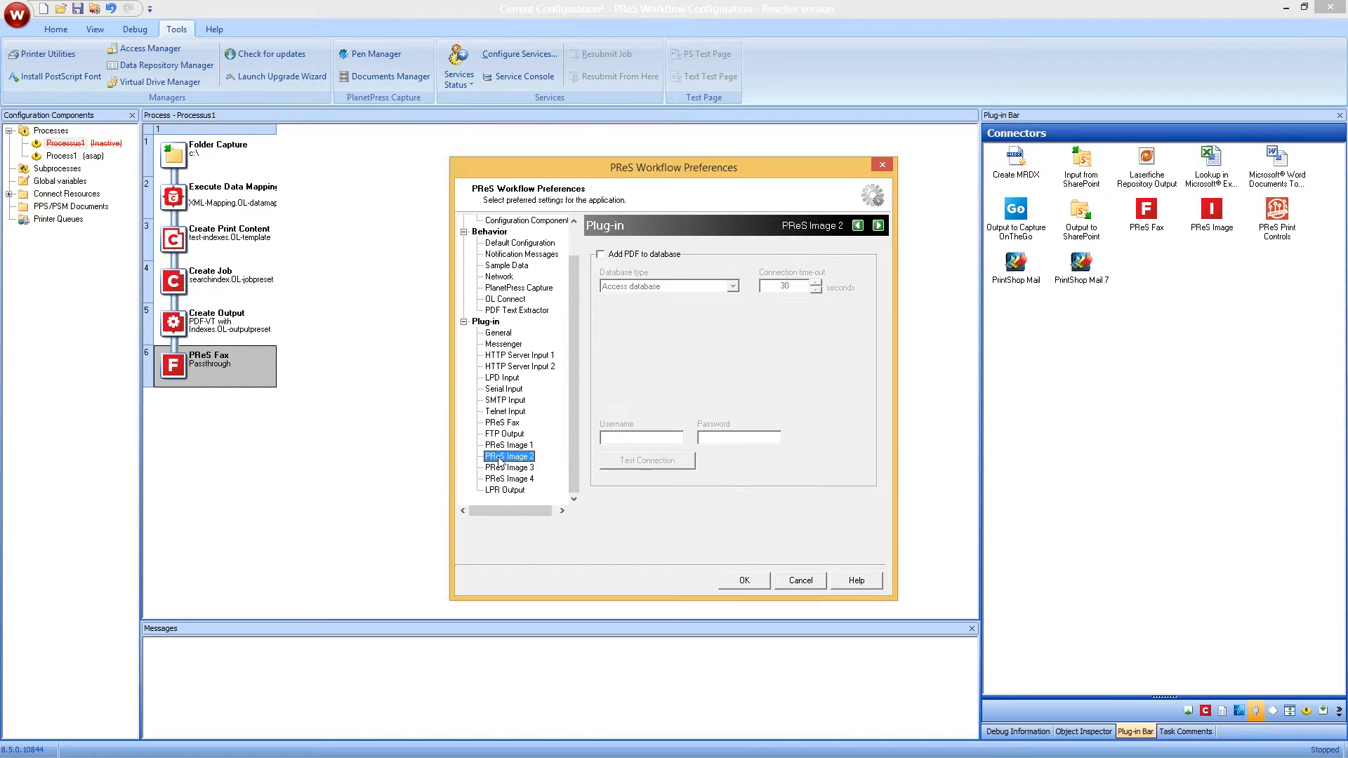
left_click(505, 469)
left_click(505, 480)
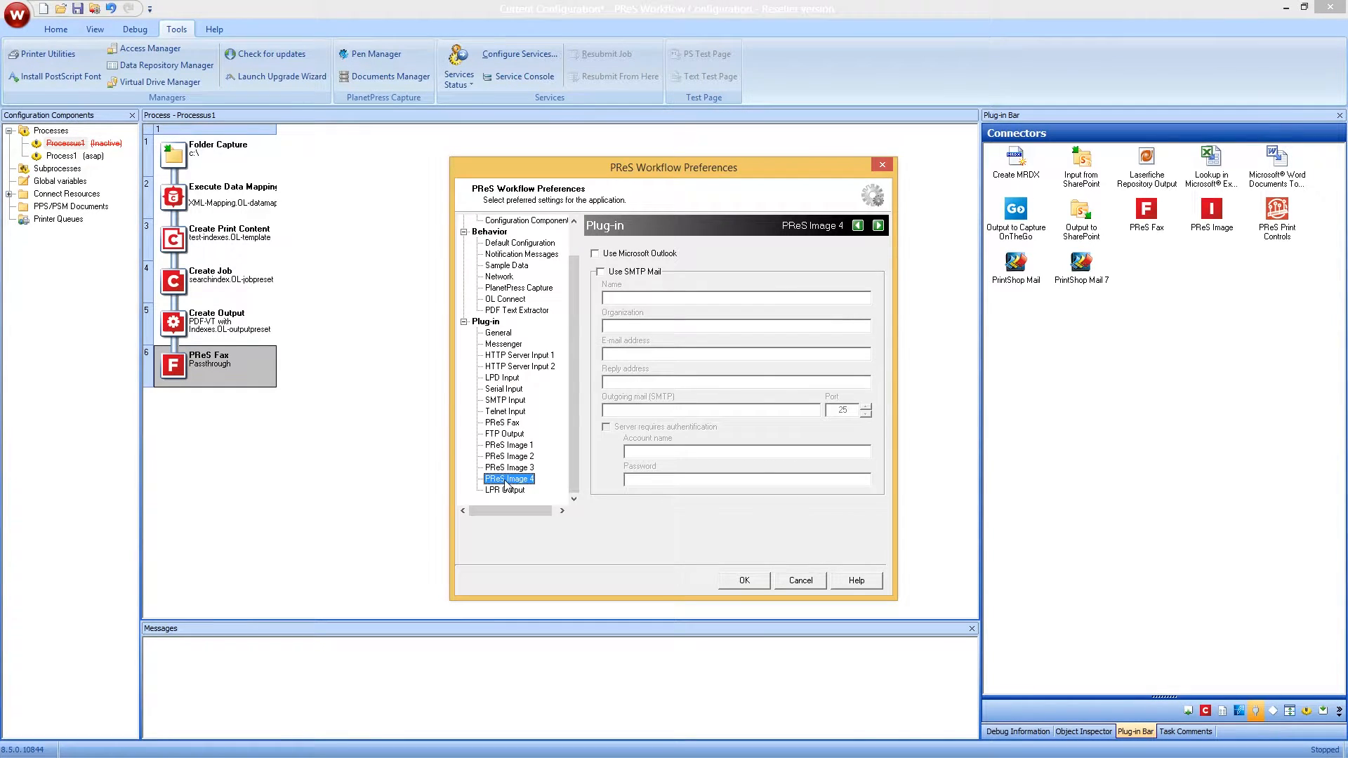
left_click(804, 581)
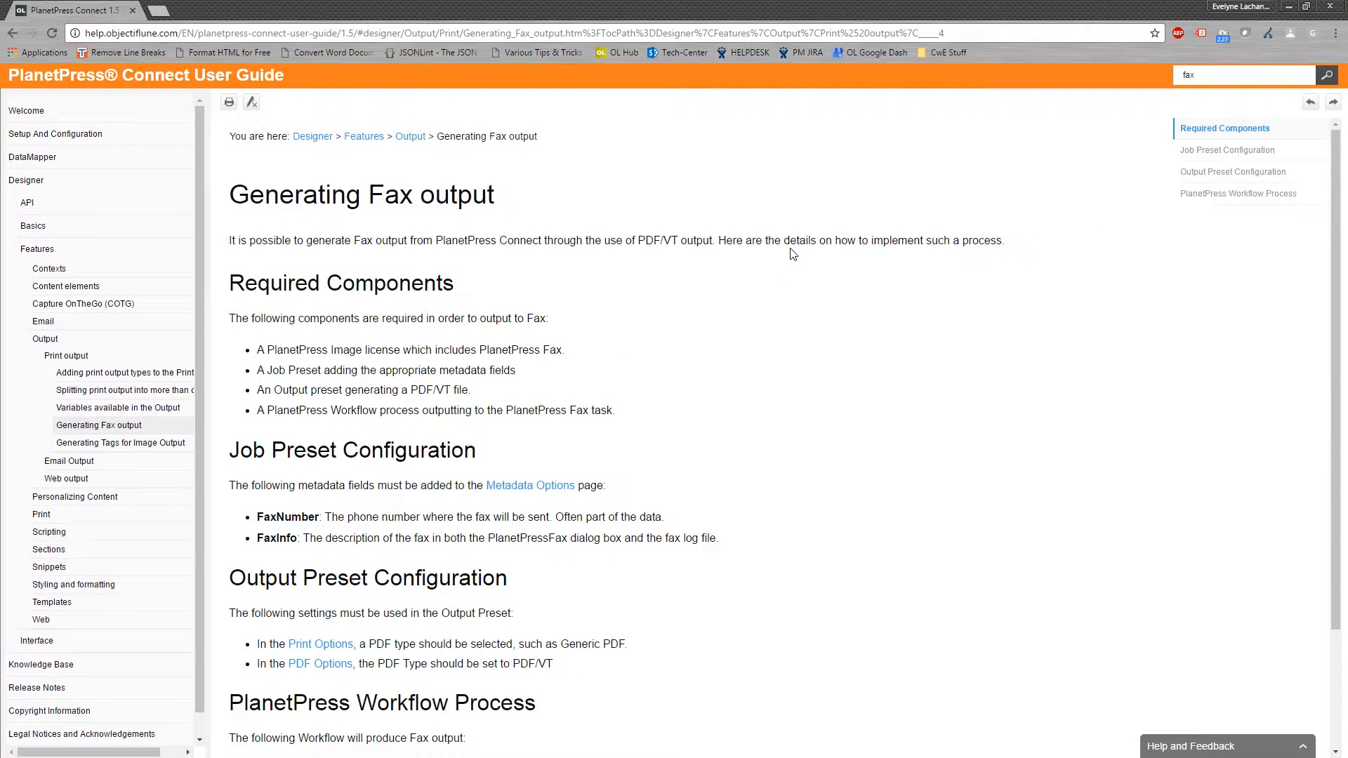
In the browser's PlanetPress Connect User Guide, search for fax and look over the Generating Fax output article.
double_click(1219, 76)
key("Return")
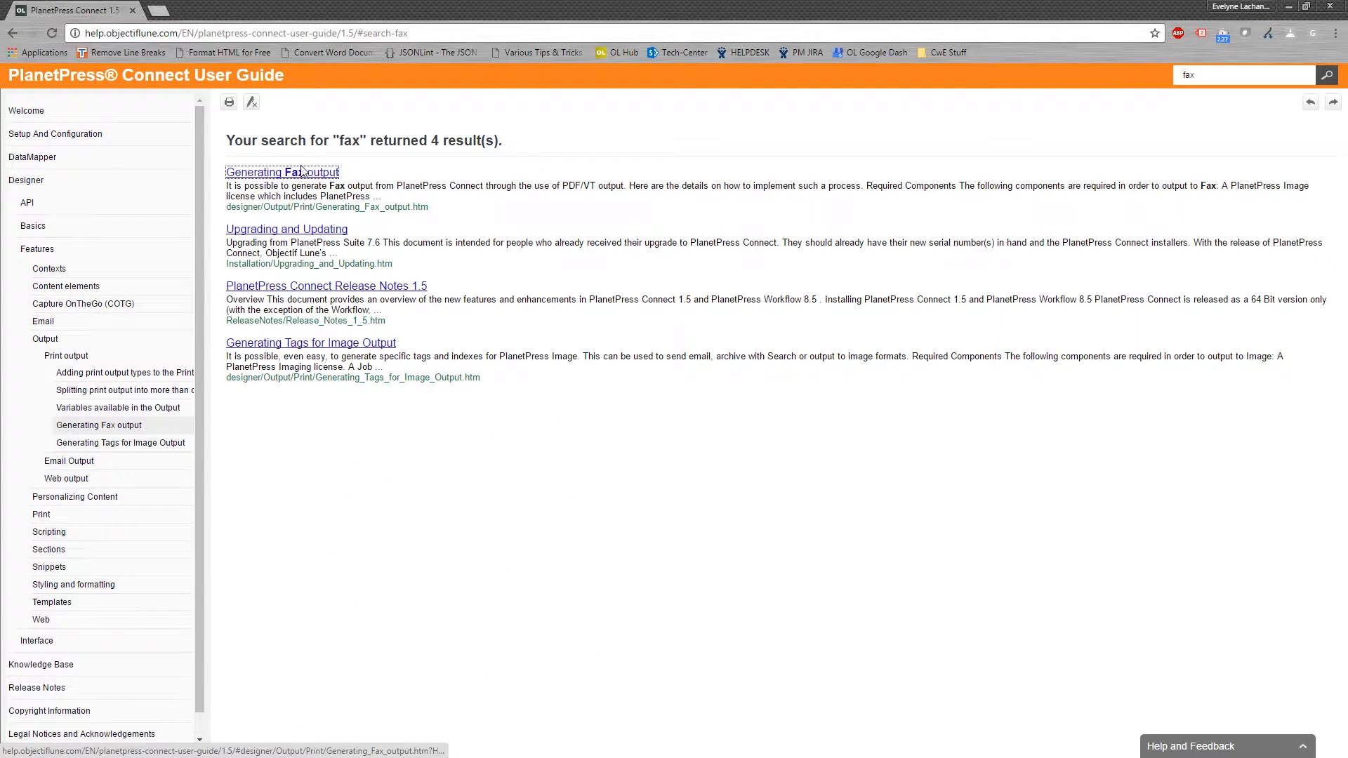
left_click(267, 173)
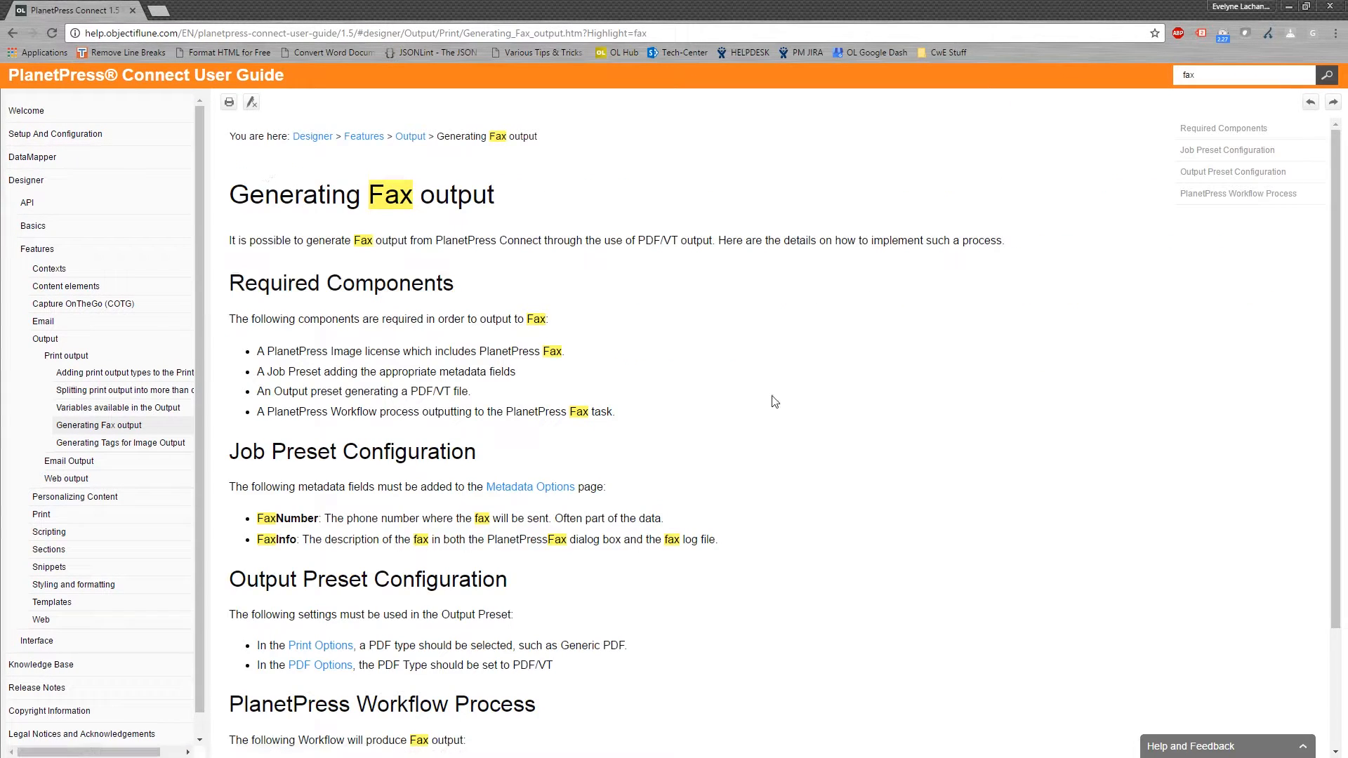
scroll(652, 449, "down", 2)
scroll(651, 453, "up", 2)
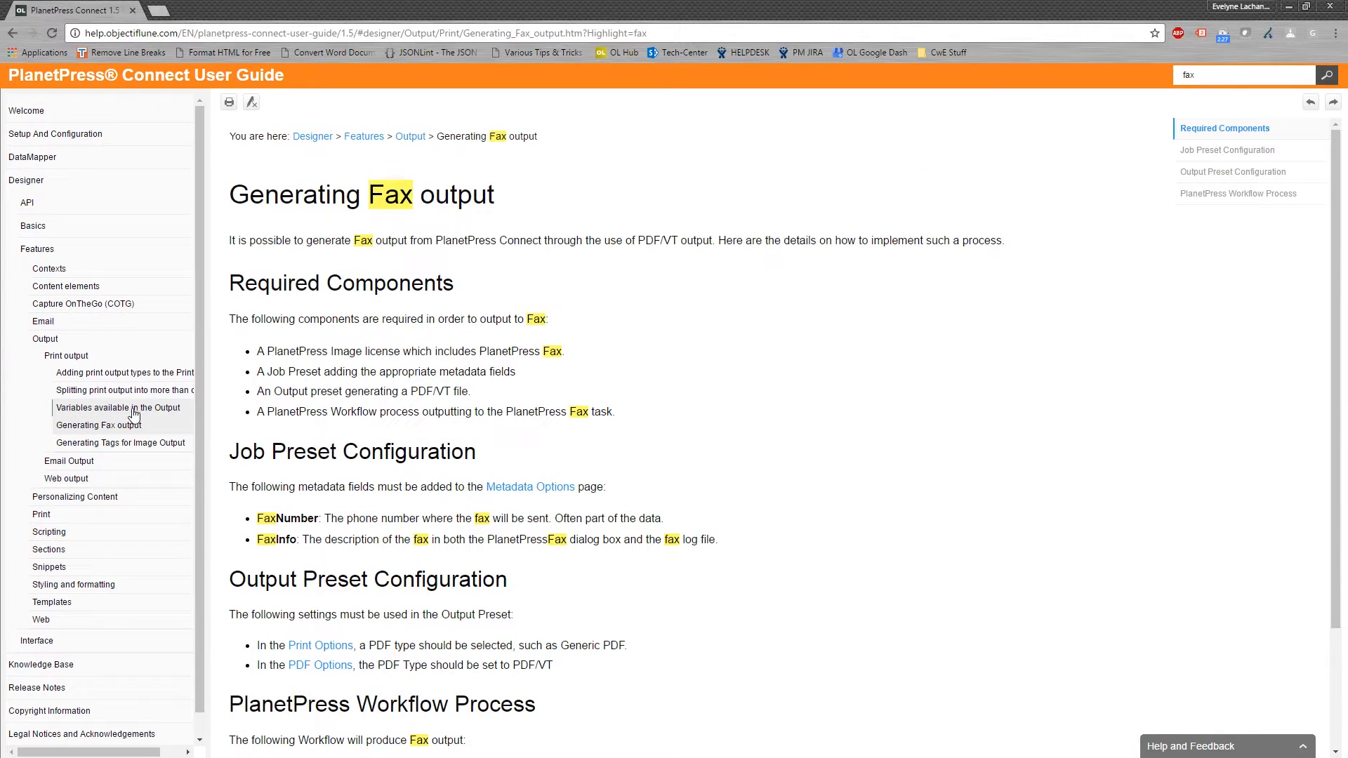
Open the Generating Tags for Image Output article and read its email metadata fields, search indexing, output preset and Workflow process sections.
left_click(96, 448)
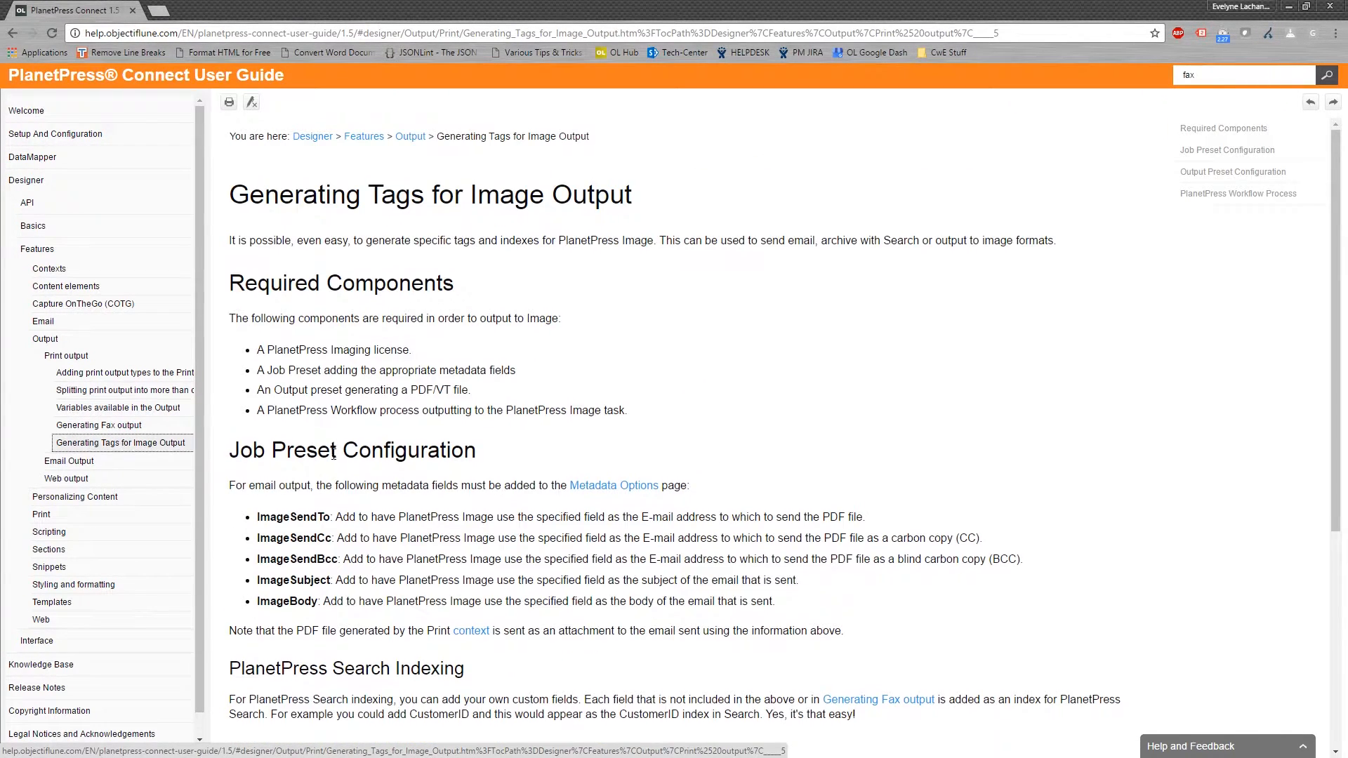
scroll(425, 456, "down", 2)
mouse_move(255, 379)
left_mouse_down()
mouse_move(792, 465)
mouse_move(383, 419)
mouse_move(249, 377)
left_mouse_up()
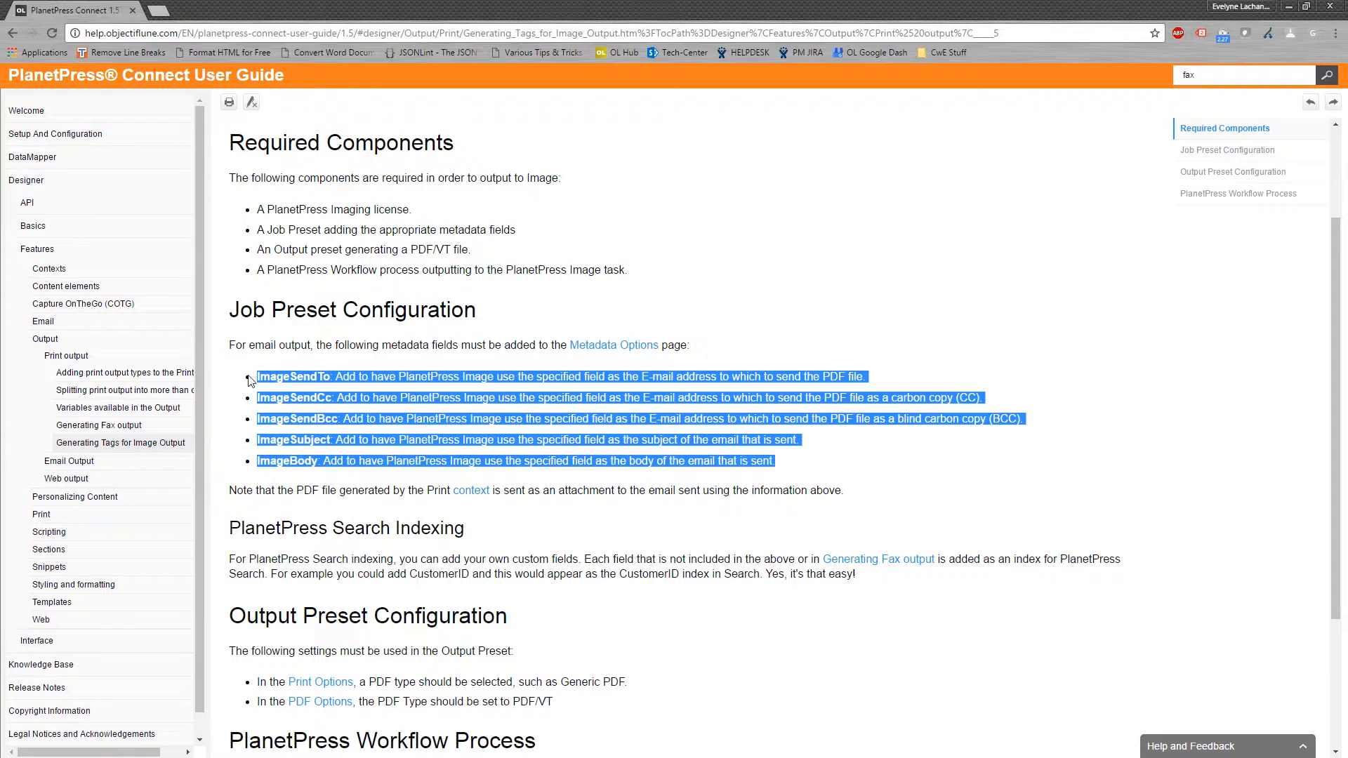
left_click(250, 381)
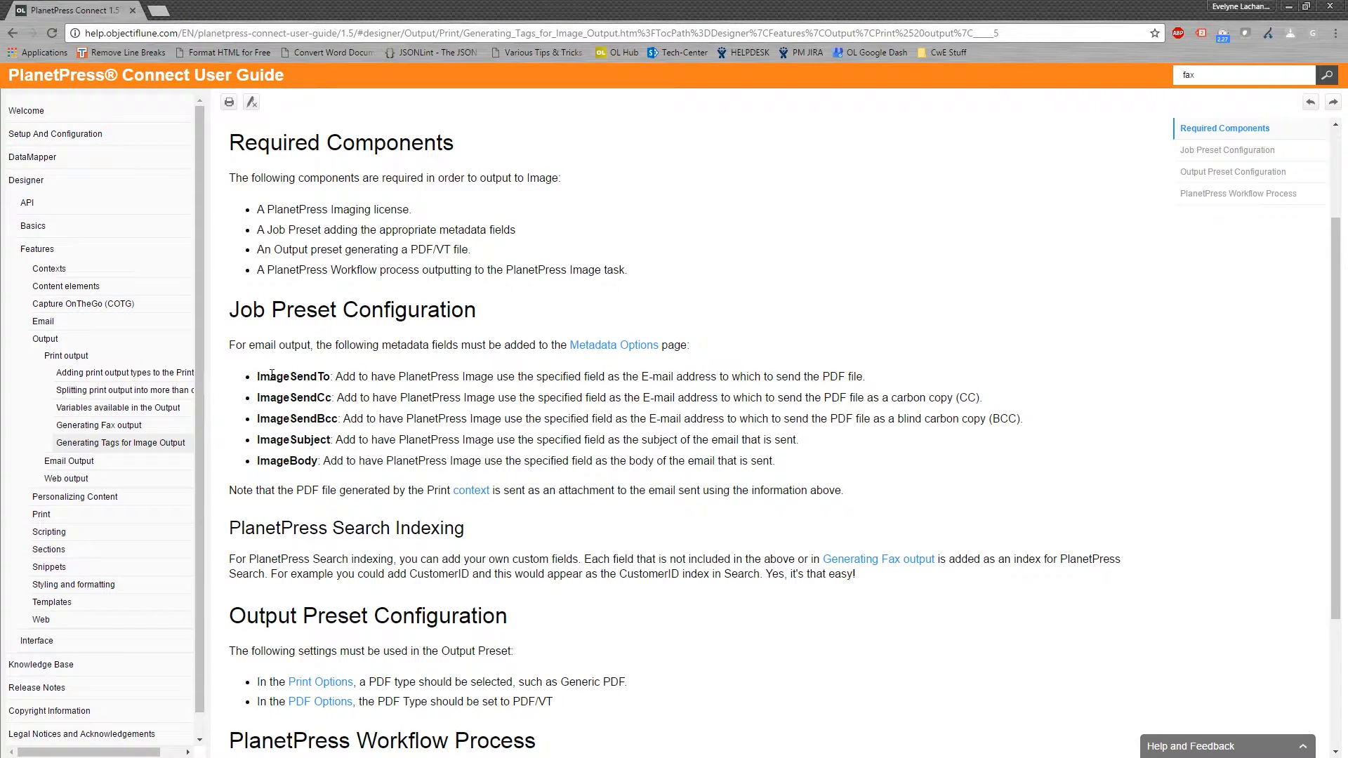
scroll(637, 525, "down", 1)
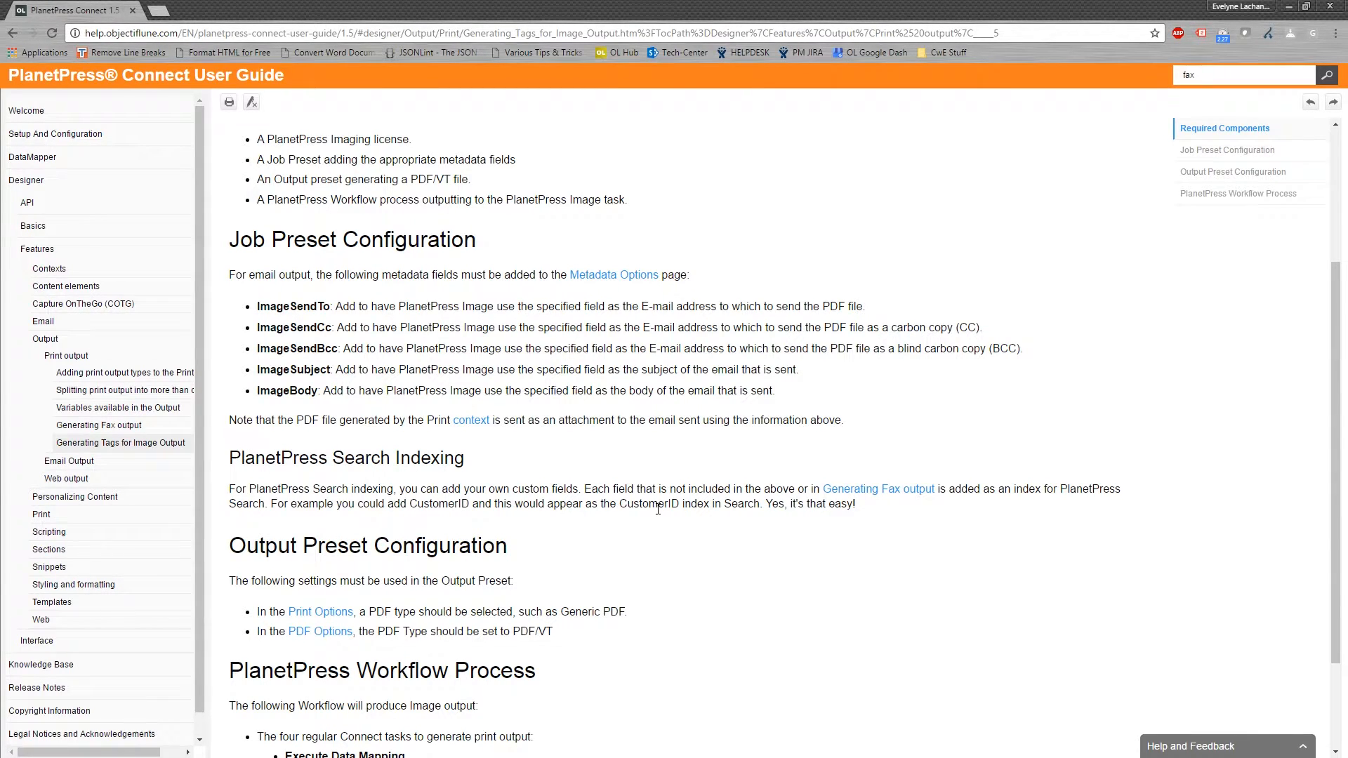
scroll(658, 509, "down", 2)
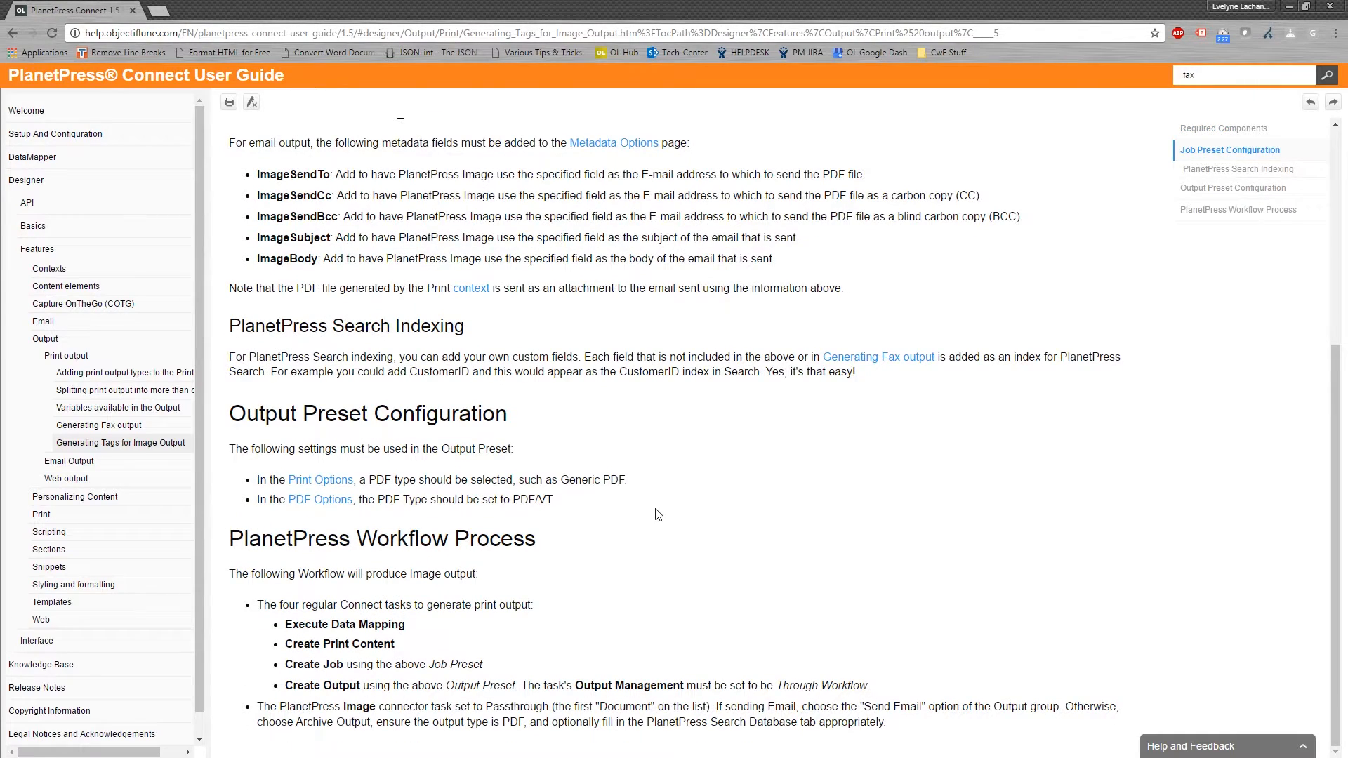